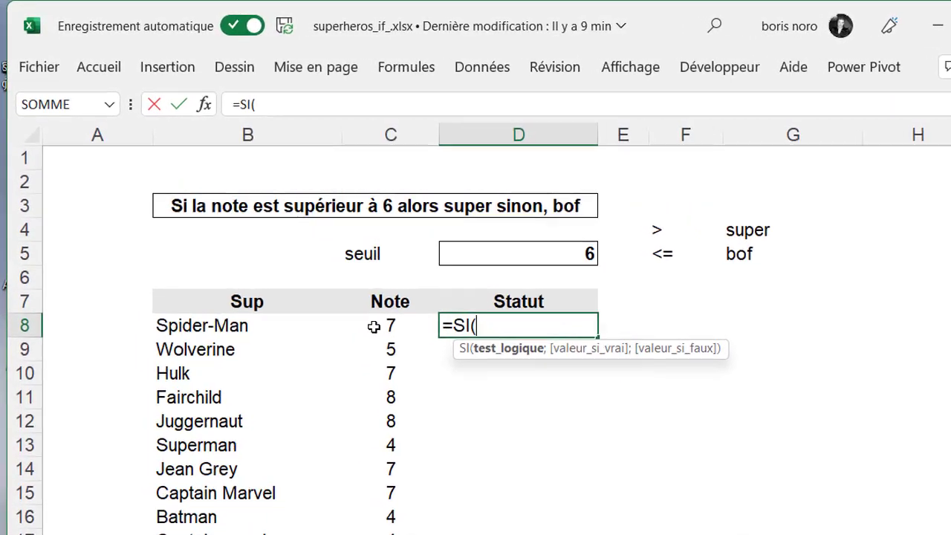
Enter =SI(C8>D5;G4;G5) in D8, comparing Spider-Man's note with the seuil.
{"action": "left_click", "coordinate": [377, 329]}
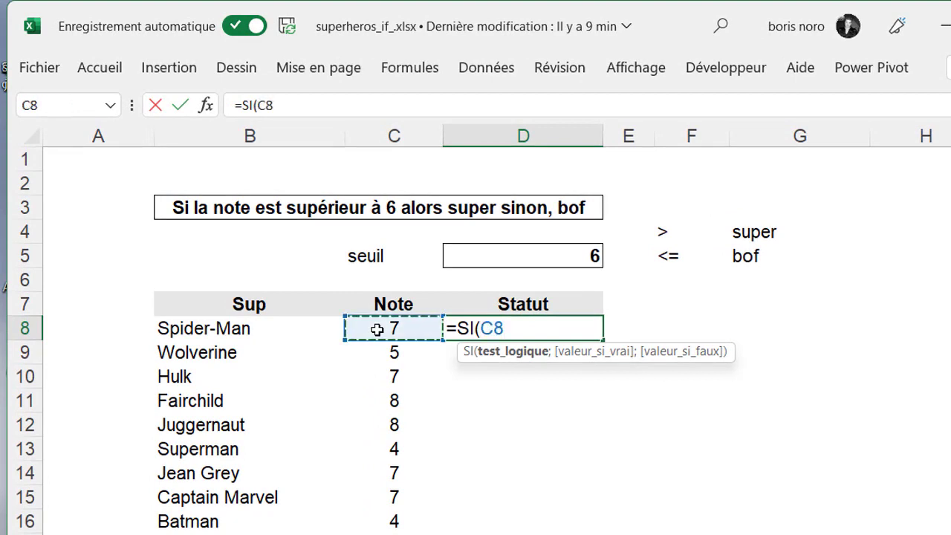
{"action": "type", "text": ">"}
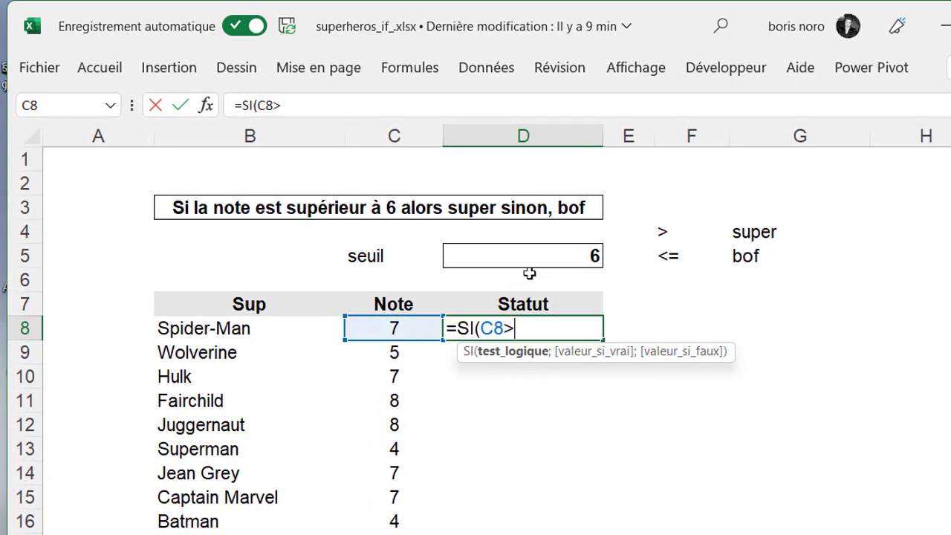
{"action": "left_click", "coordinate": [533, 257]}
{"action": "type", "text": ";"}
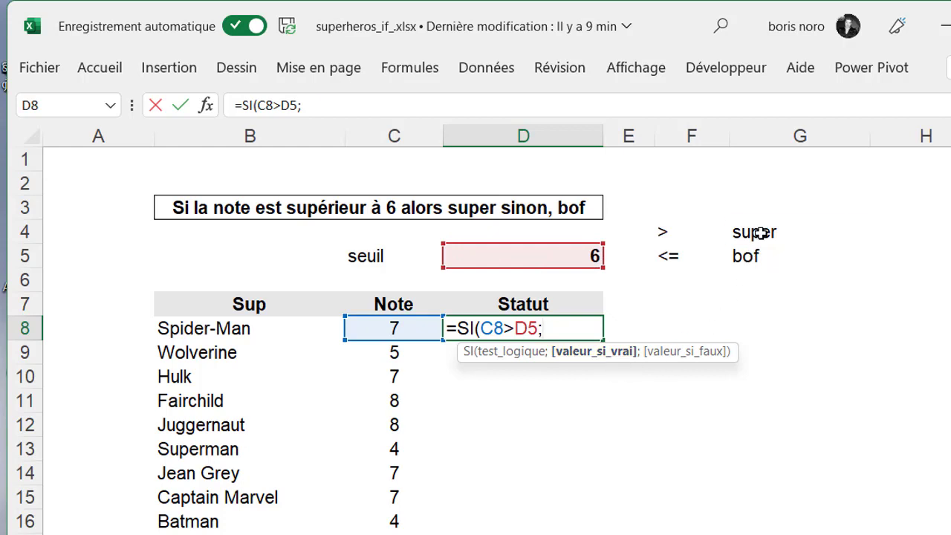
{"action": "left_click", "coordinate": [760, 233]}
{"action": "type", "text": ";"}
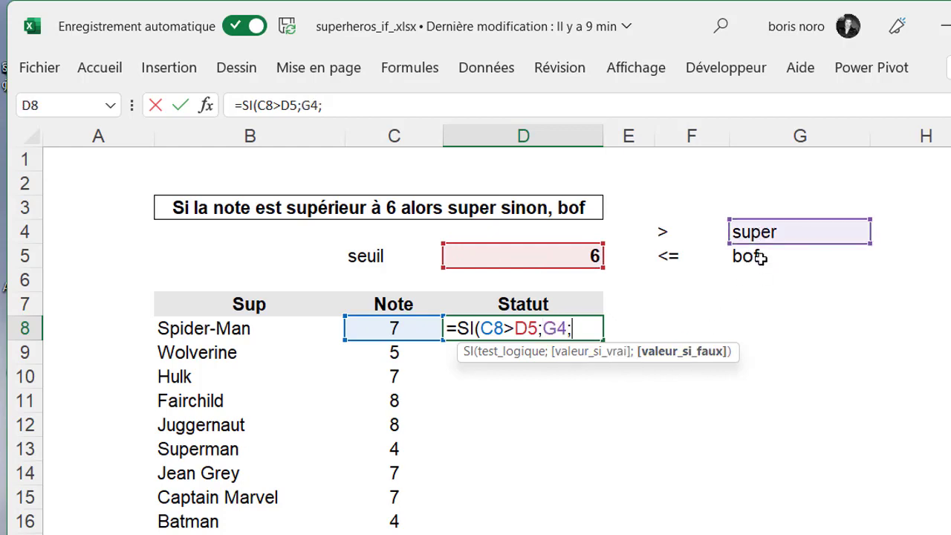
{"action": "left_click", "coordinate": [761, 257]}
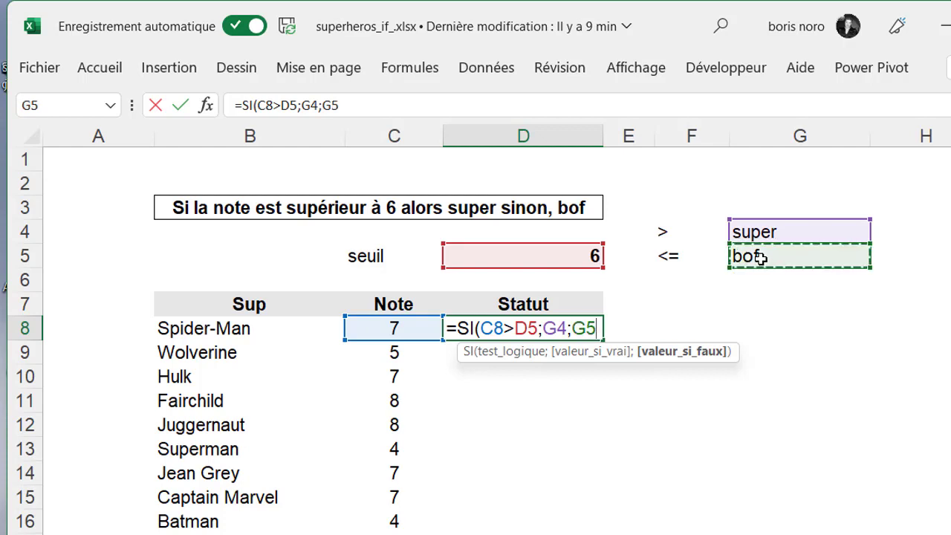
{"action": "type", "text": ")"}
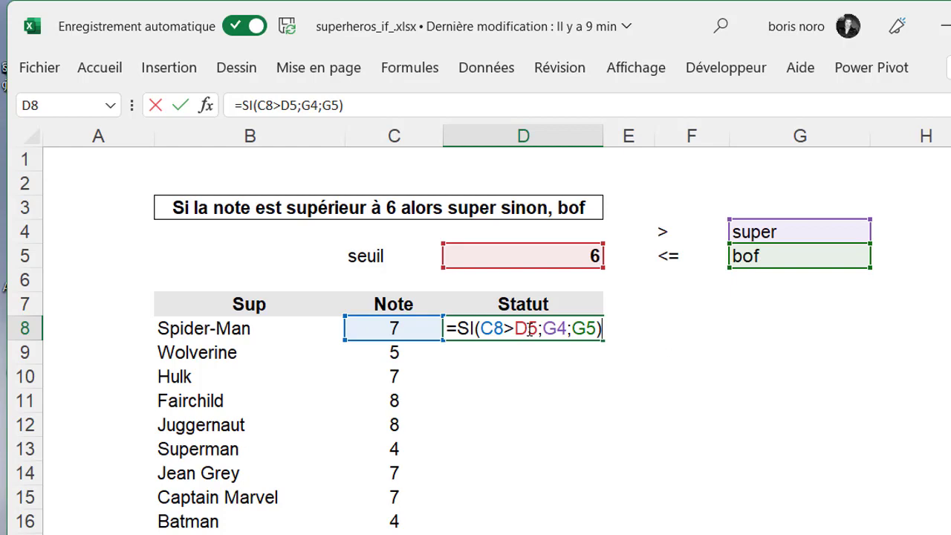
Change the D8 formula to =SI(C8>D$5;G$4;G$5) and commit it, showing super.
{"action": "left_click", "coordinate": [528, 329]}
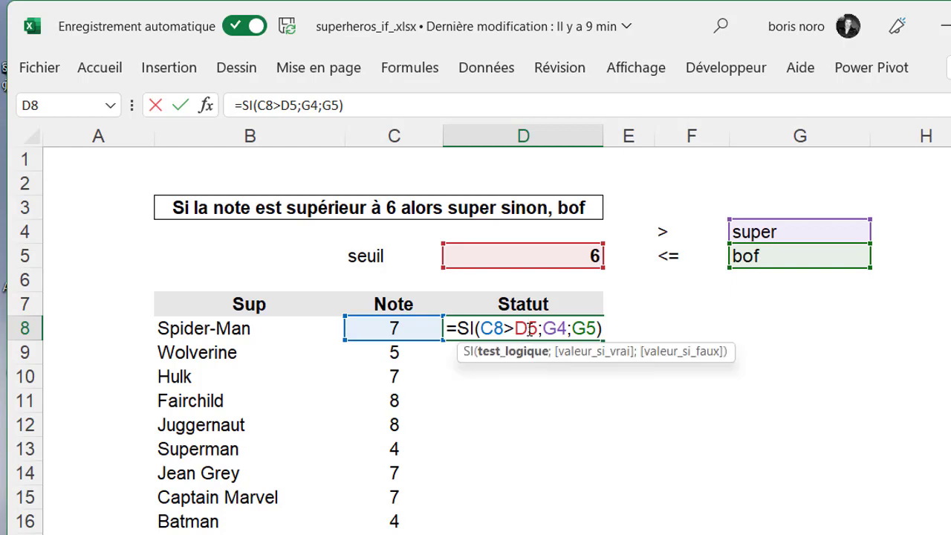
{"action": "type", "text": "$"}
{"action": "left_click", "coordinate": [567, 327]}
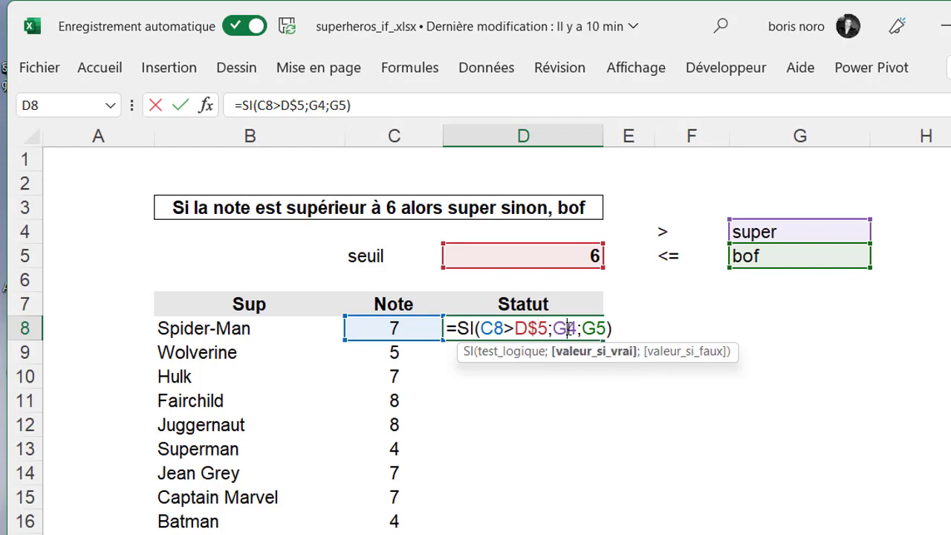
{"action": "type", "text": "$"}
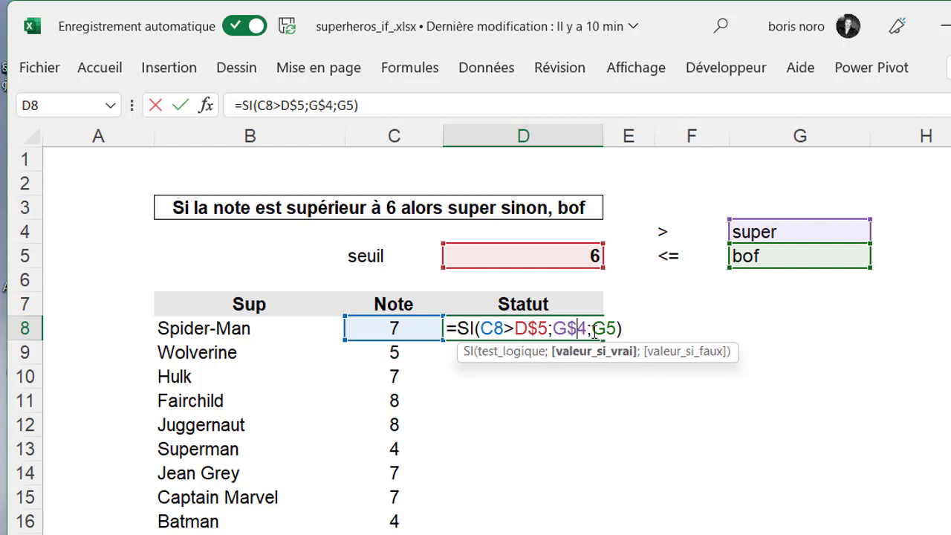
{"action": "left_click", "coordinate": [606, 328]}
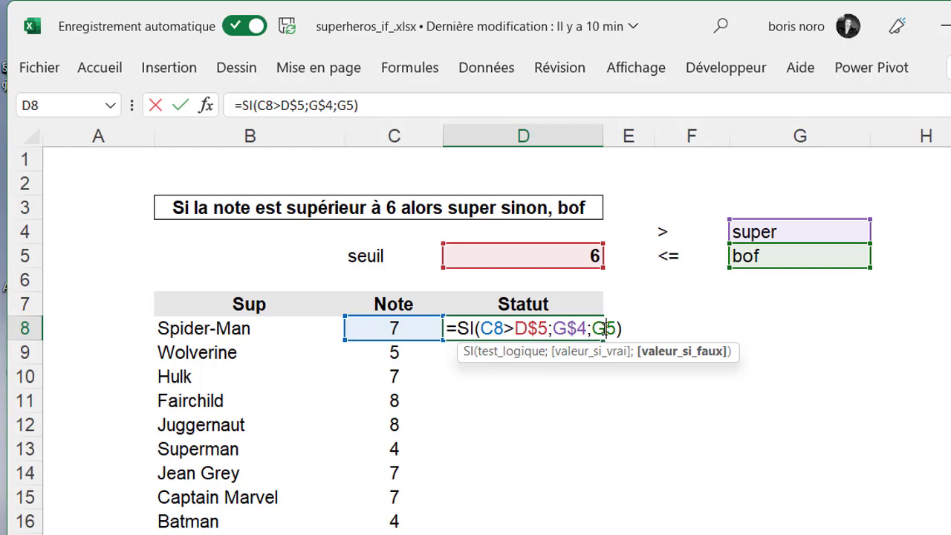
{"action": "type", "text": "$"}
{"action": "key", "text": "Return"}
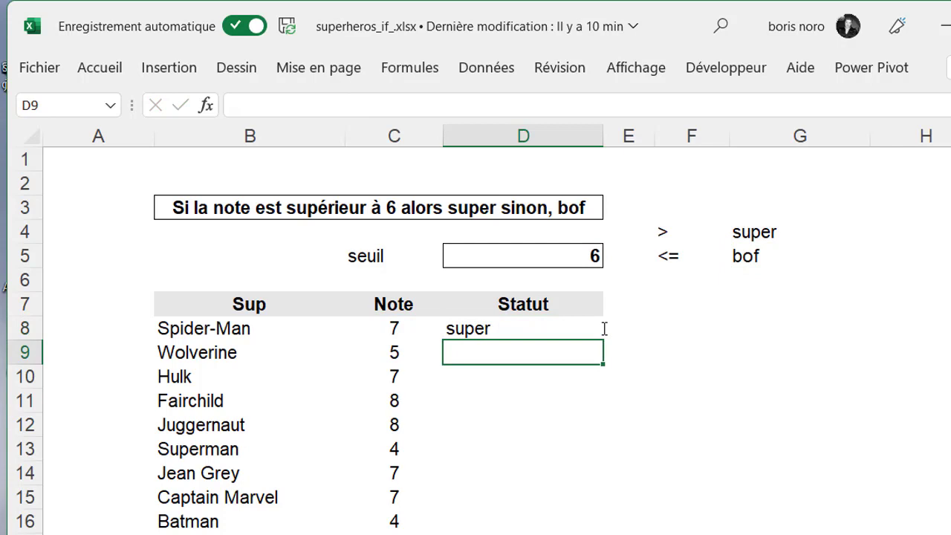
Fill the D8 Statut formula down to D16, confirming Wolverine's note of 5 gives bof.
{"action": "left_click", "coordinate": [569, 328]}
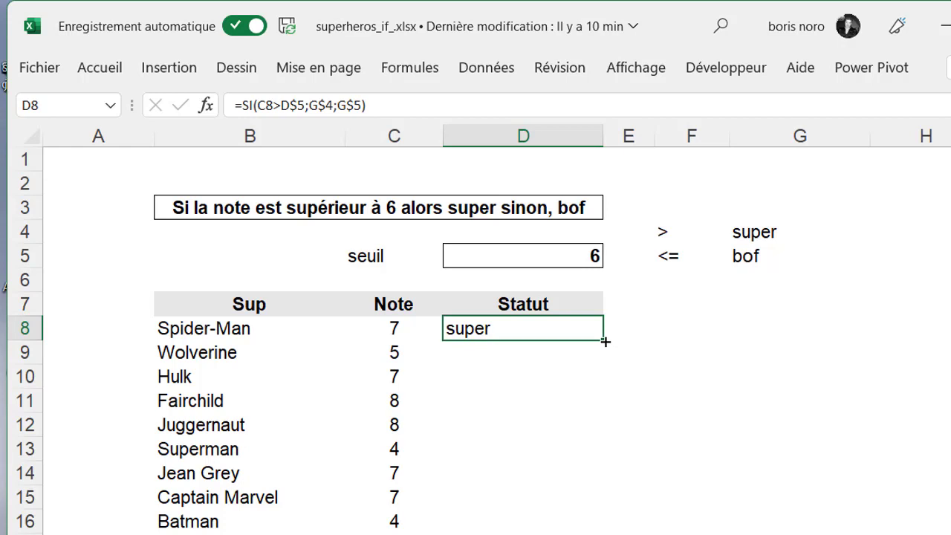
{"action": "double_click", "coordinate": [605, 341]}
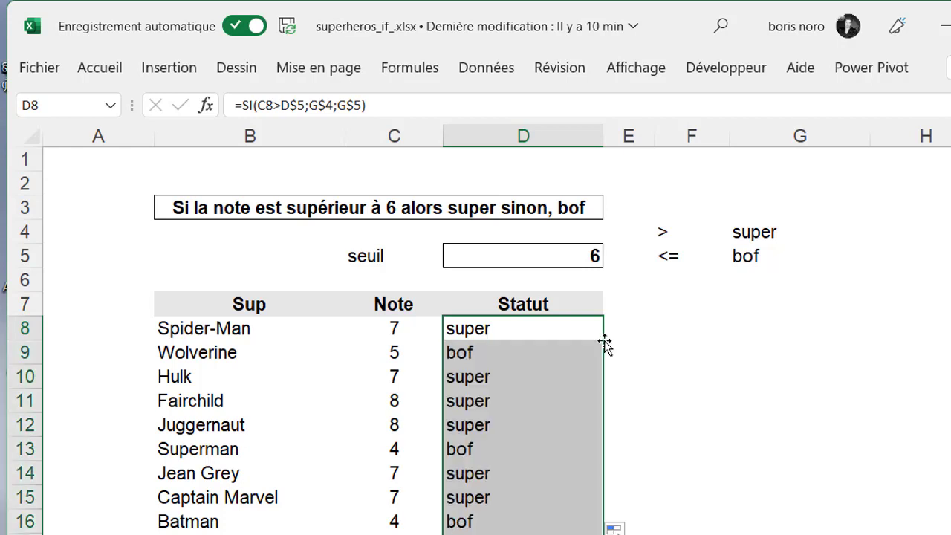
{"action": "left_click", "coordinate": [420, 354]}
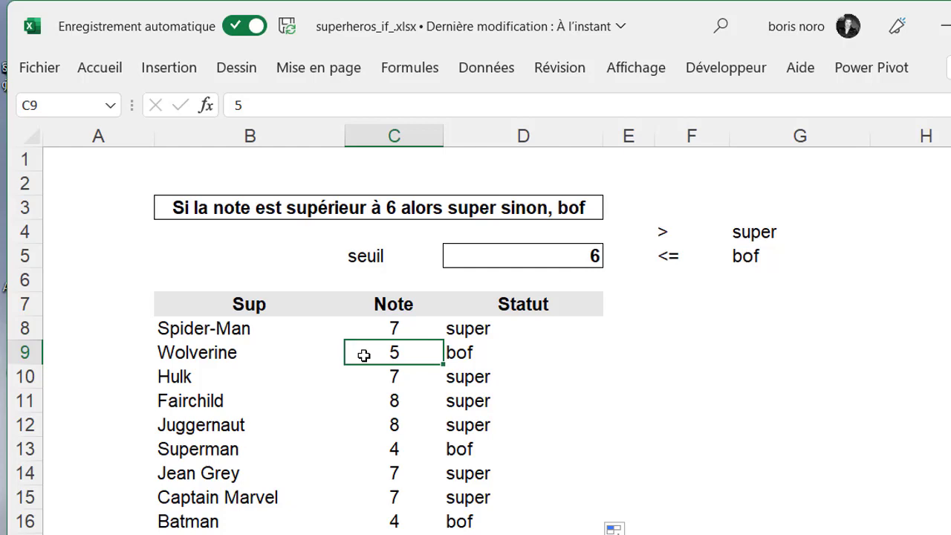
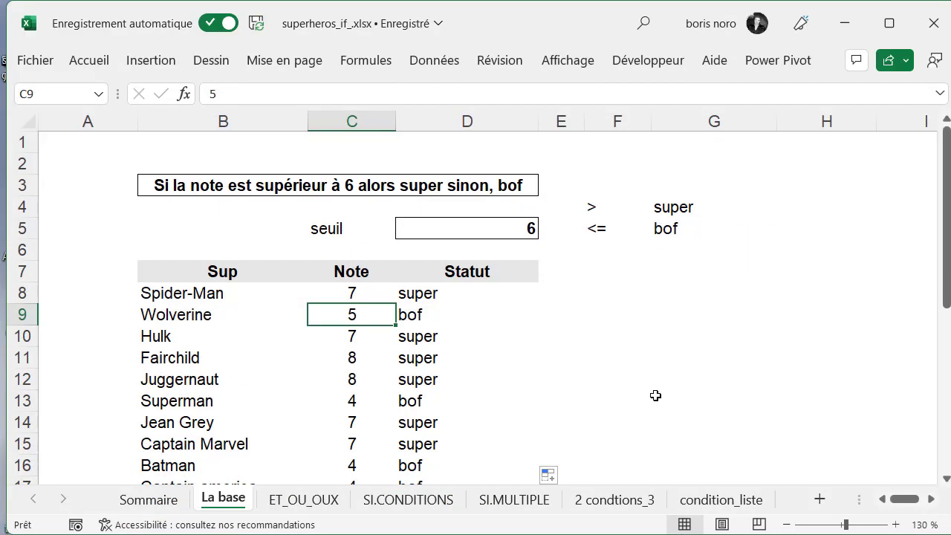
Switch to the ET_OU_OUX sheet with the heroes' Pouvoir and Note table.
{"action": "left_click", "coordinate": [272, 505]}
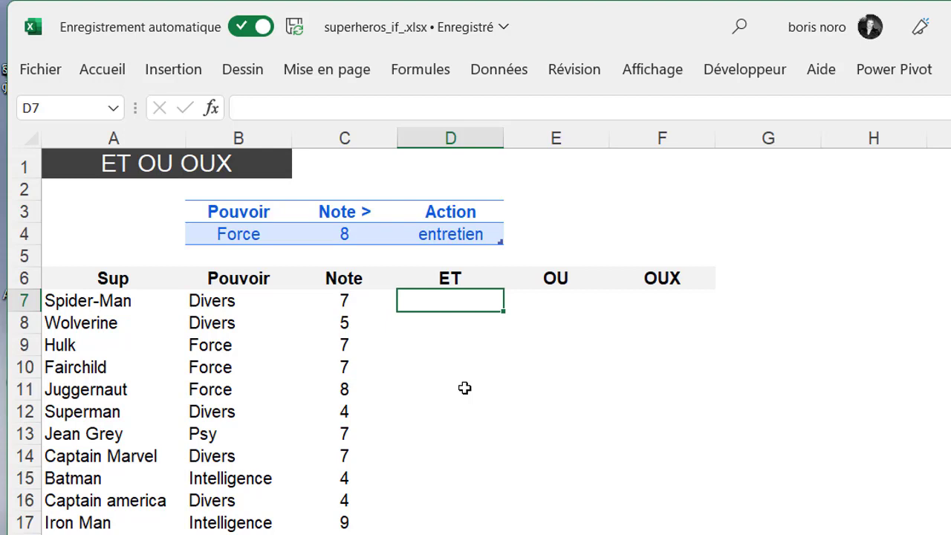
In D7, type =SI(ET(B7=Tableau1[Pouvoir];C7>Tableau1[Note >]);Tableau1[Action];"").
{"action": "type", "text": "="}
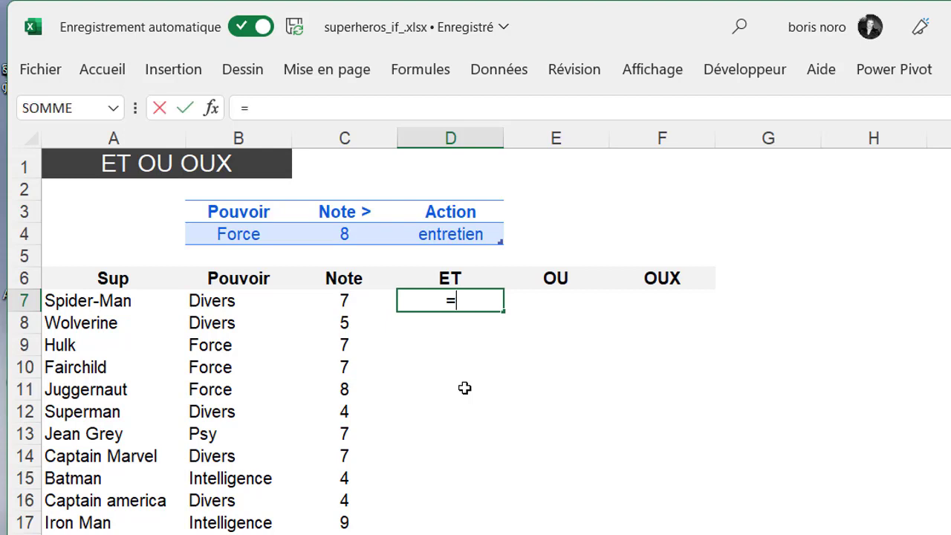
{"action": "type", "text": "si(et"}
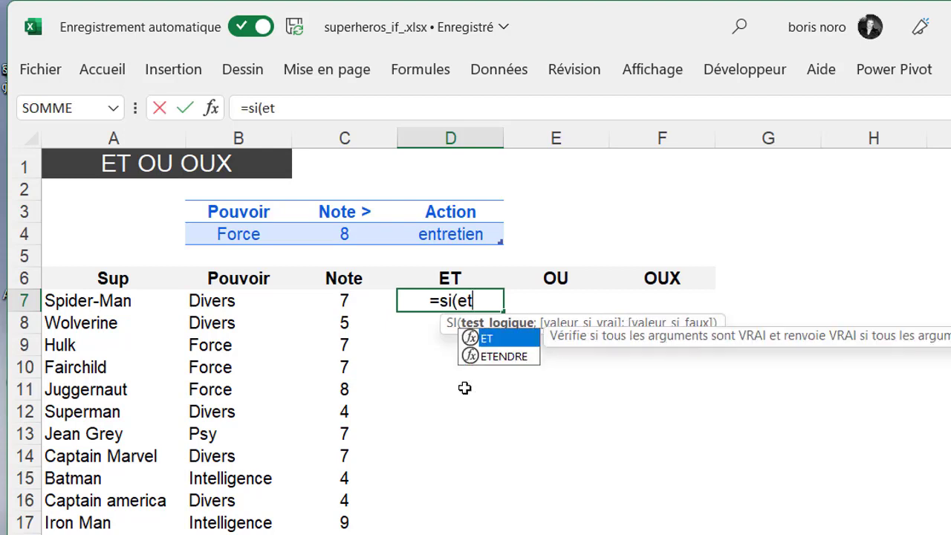
{"action": "key", "text": "Tab"}
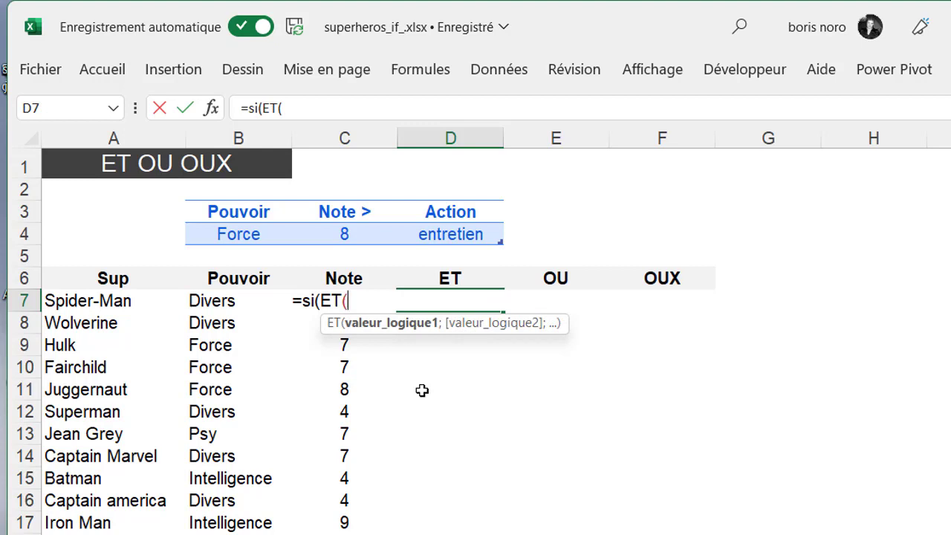
{"action": "left_click", "coordinate": [222, 304]}
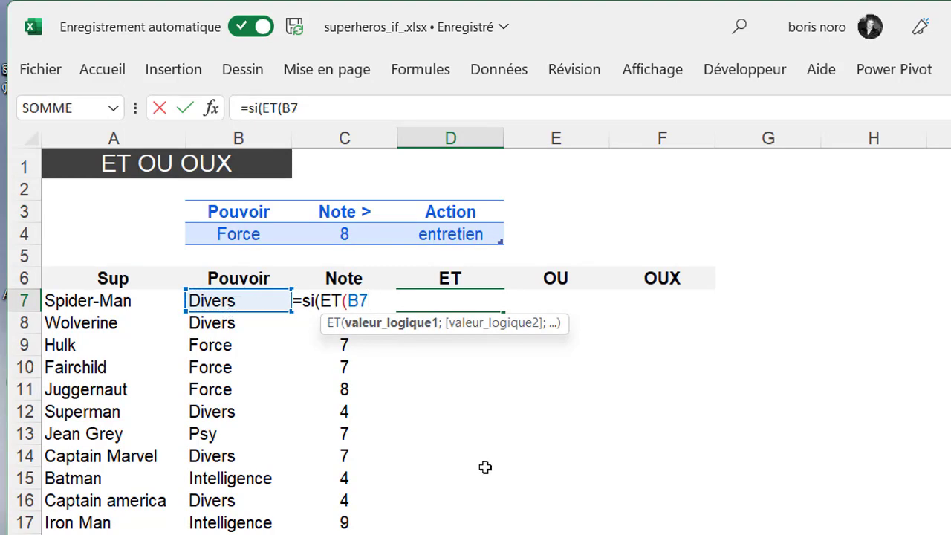
{"action": "type", "text": "="}
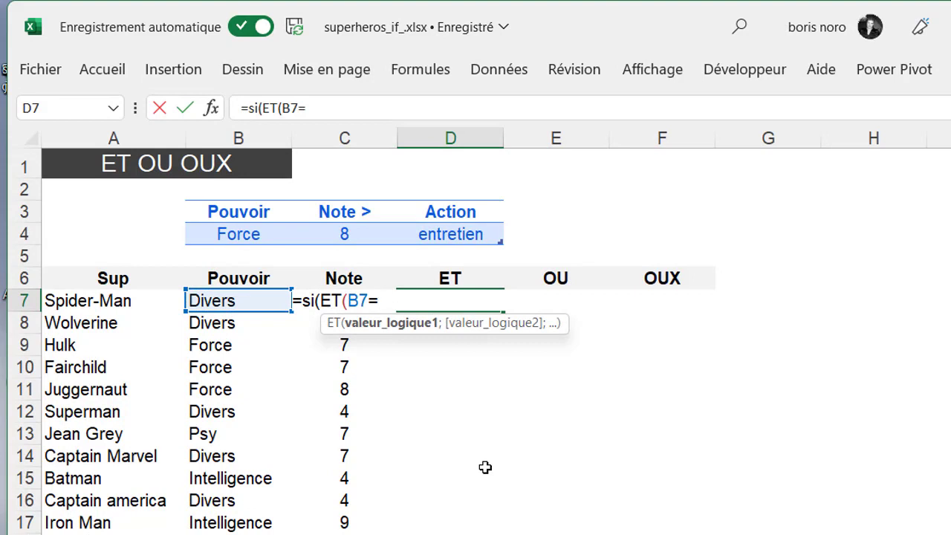
{"action": "left_click", "coordinate": [238, 235]}
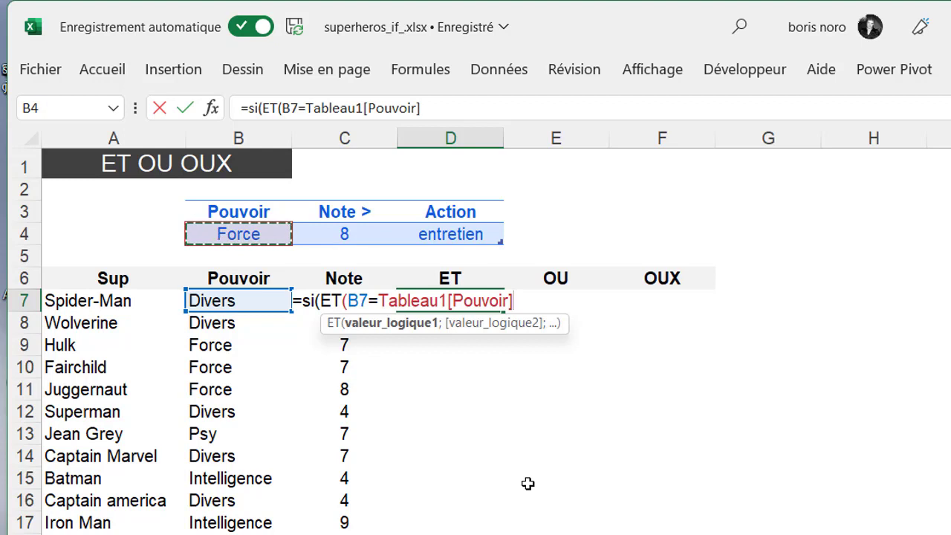
{"action": "type", "text": ";"}
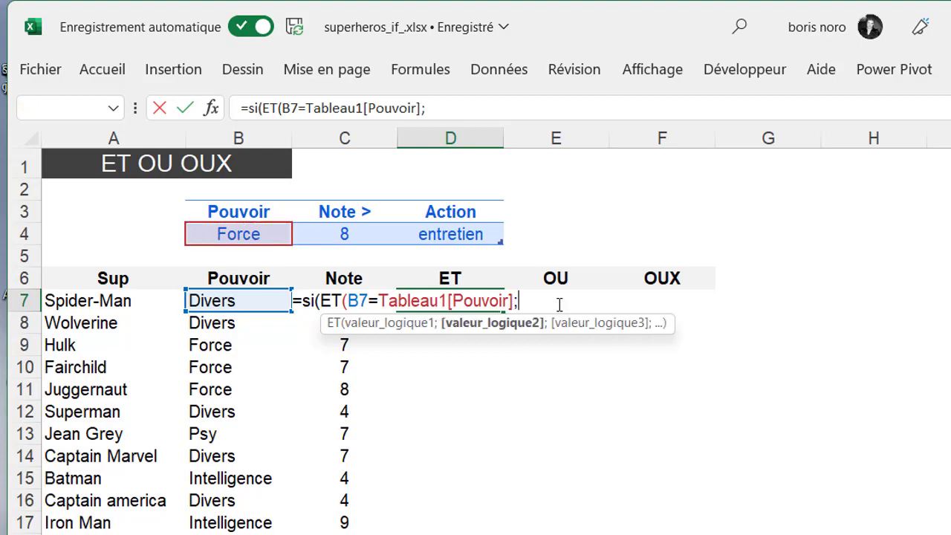
{"action": "type", "text": "C7"}
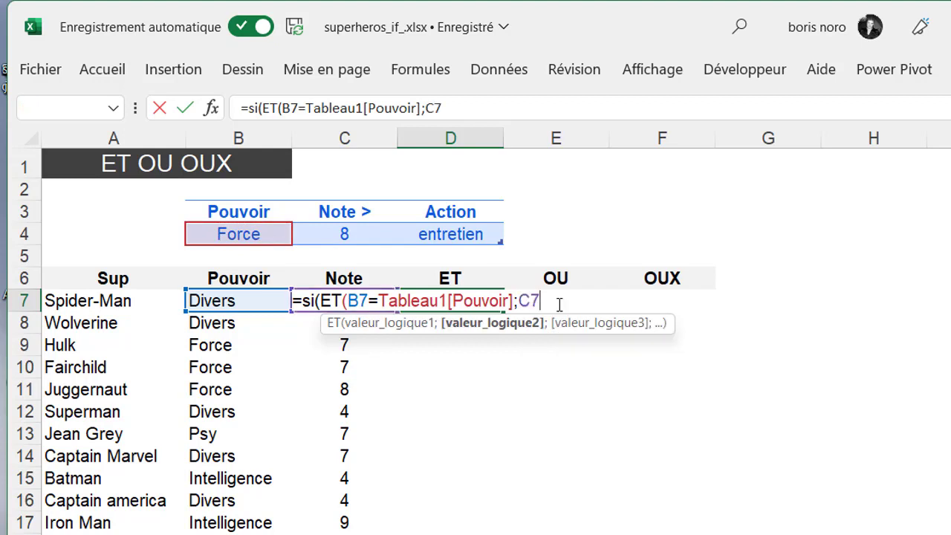
{"action": "type", "text": ">"}
{"action": "left_click", "coordinate": [337, 235]}
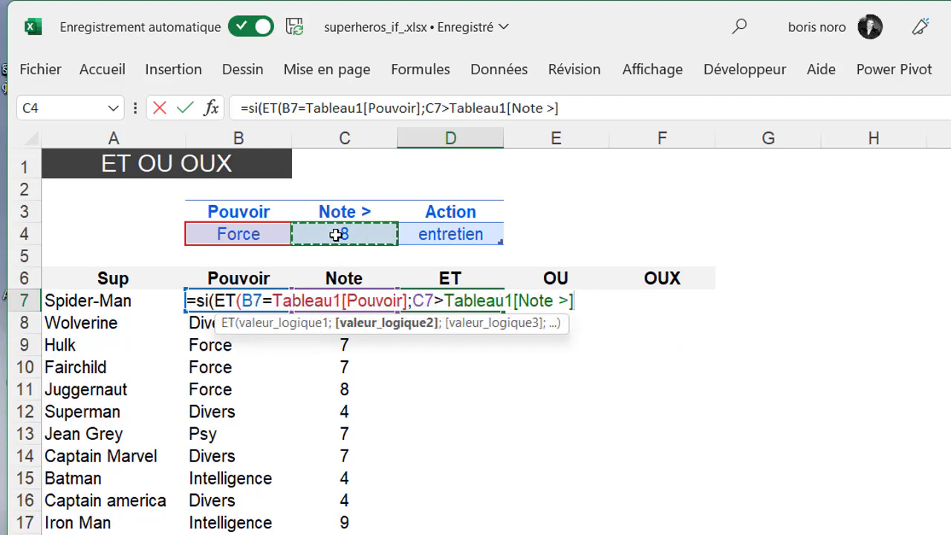
{"action": "type", "text": ")"}
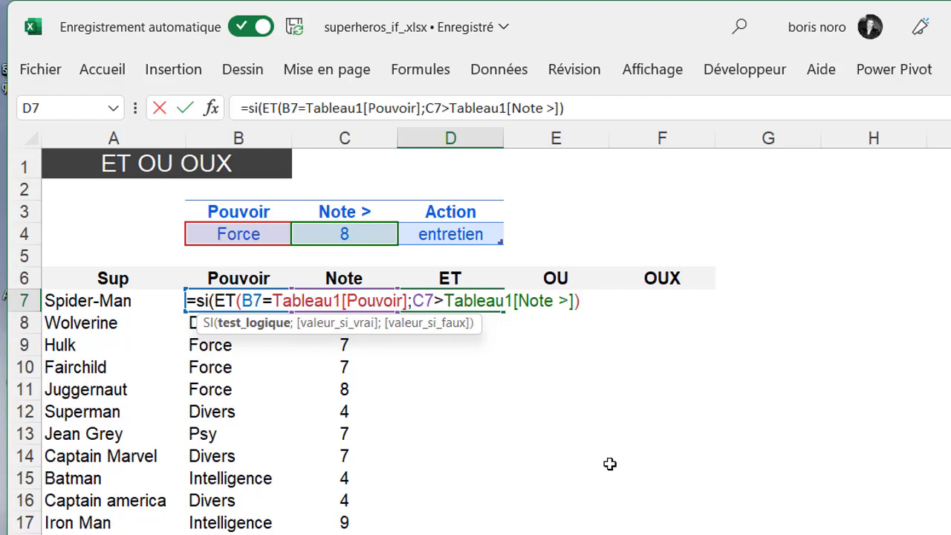
{"action": "type", "text": ";"}
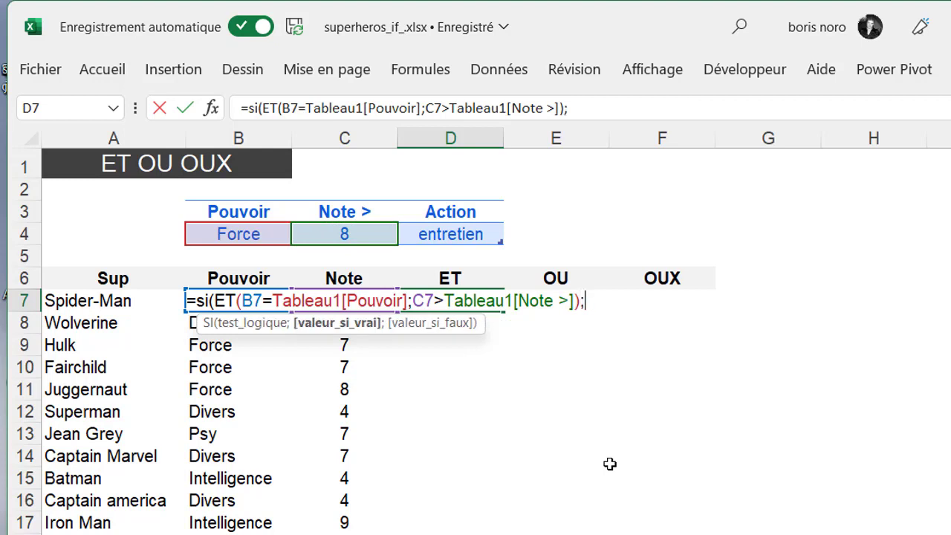
{"action": "left_click", "coordinate": [482, 235]}
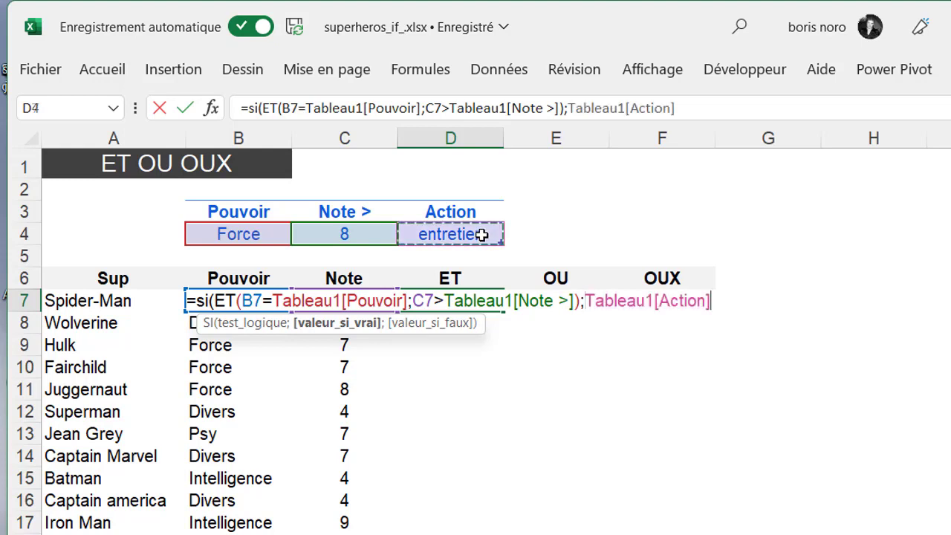
{"action": "type", "text": ";"}
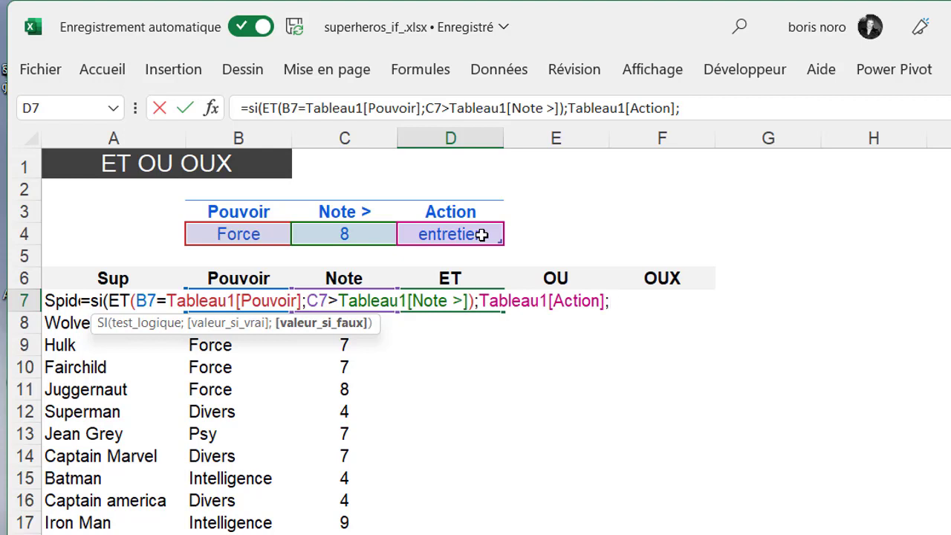
{"action": "type", "text": "\"\")"}
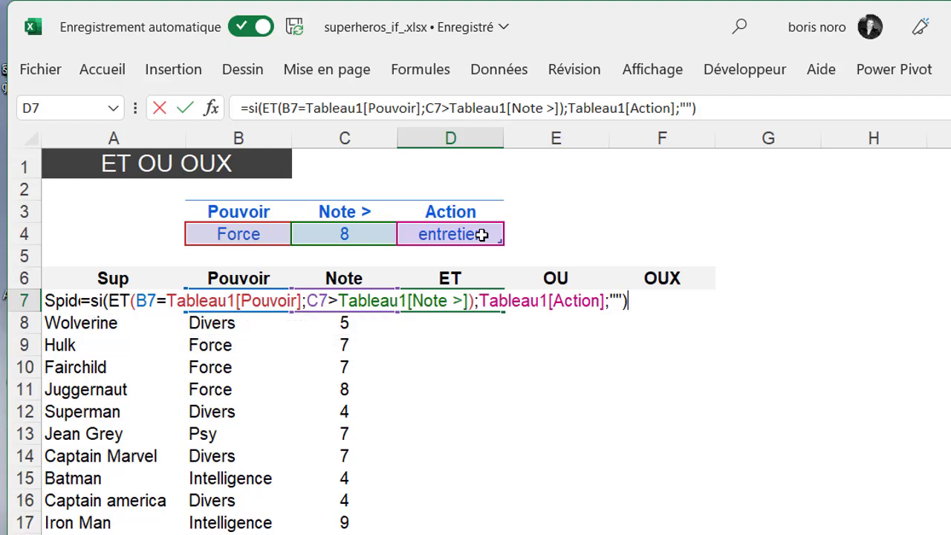
Confirm the ET formula in D7 and fill it down column D, checking entretien in rows 19, 25, 26.
{"action": "key", "text": "ctrl+Return"}
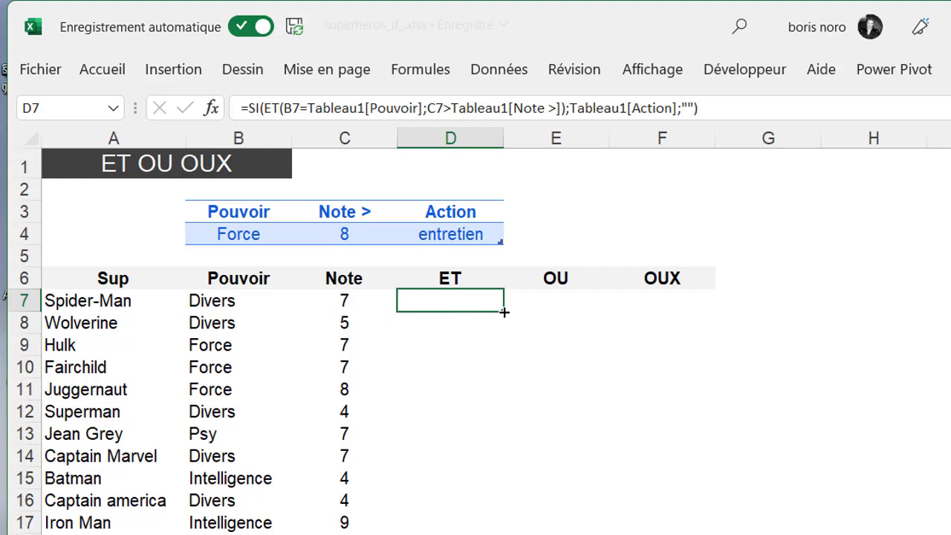
{"action": "double_click", "coordinate": [504, 313]}
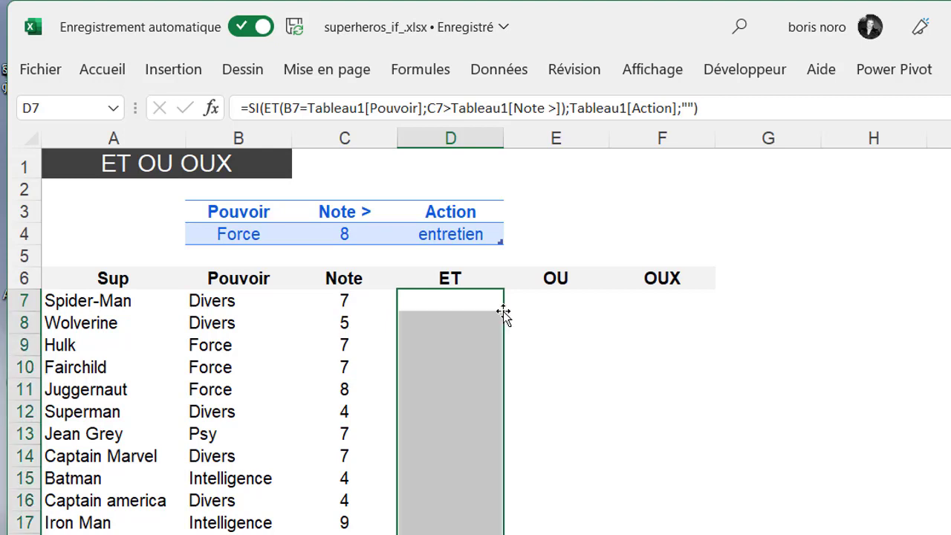
{"action": "scroll", "coordinate": [504, 313], "scroll_direction": "down", "scroll_amount": 1}
{"action": "scroll", "coordinate": [503, 313], "scroll_direction": "down", "scroll_amount": 1}
{"action": "scroll", "coordinate": [503, 312], "scroll_direction": "down", "scroll_amount": 1}
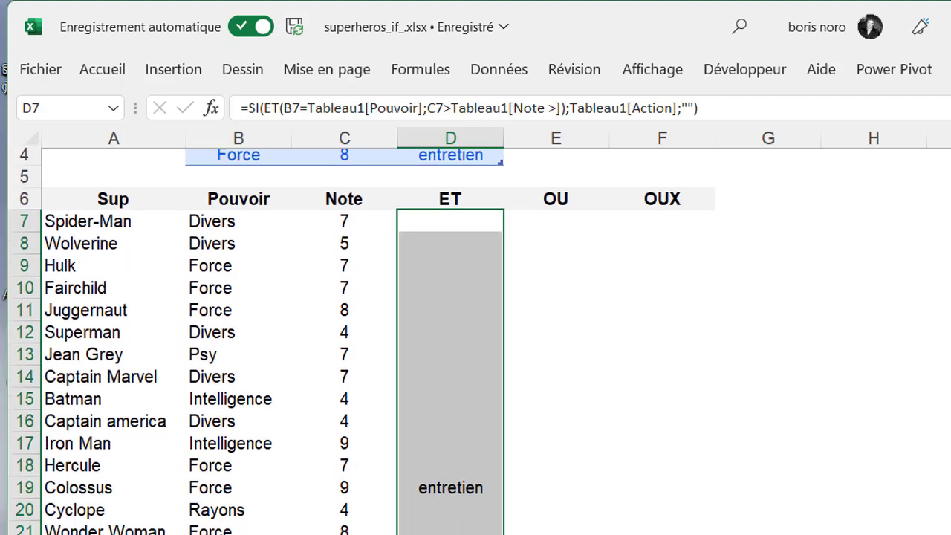
{"action": "scroll", "coordinate": [504, 313], "scroll_direction": "down", "scroll_amount": 1}
{"action": "scroll", "coordinate": [361, 341], "scroll_direction": "down", "scroll_amount": 1}
{"action": "scroll", "coordinate": [361, 340], "scroll_direction": "down", "scroll_amount": 1}
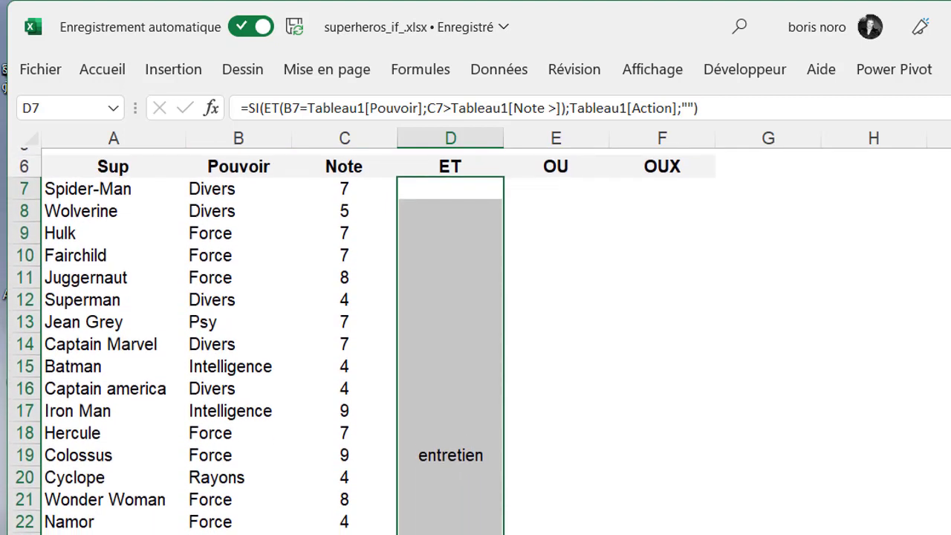
{"action": "scroll", "coordinate": [361, 341], "scroll_direction": "down", "scroll_amount": 1}
{"action": "scroll", "coordinate": [361, 341], "scroll_direction": "down", "scroll_amount": 2}
{"action": "scroll", "coordinate": [361, 341], "scroll_direction": "down", "scroll_amount": 3}
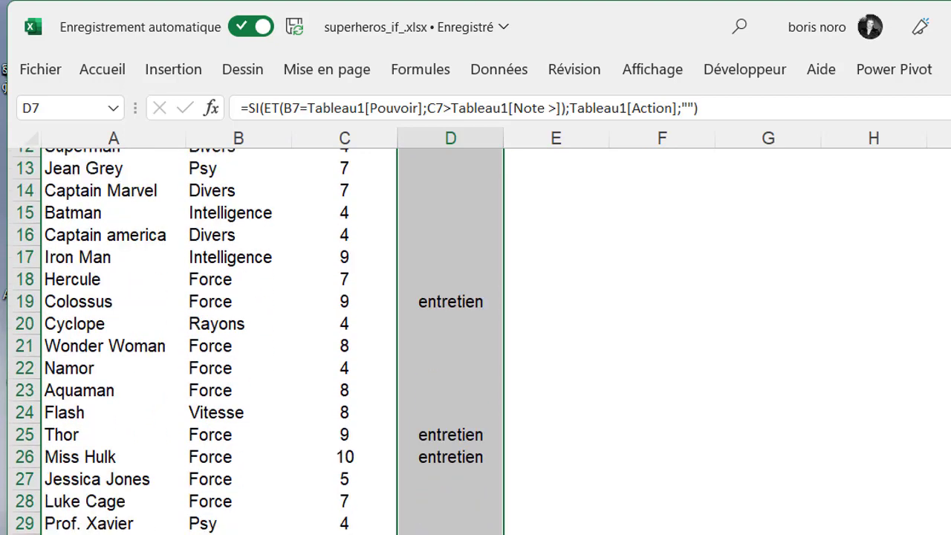
{"action": "scroll", "coordinate": [555, 303], "scroll_direction": "up", "scroll_amount": 4}
{"action": "left_click", "coordinate": [556, 301]}
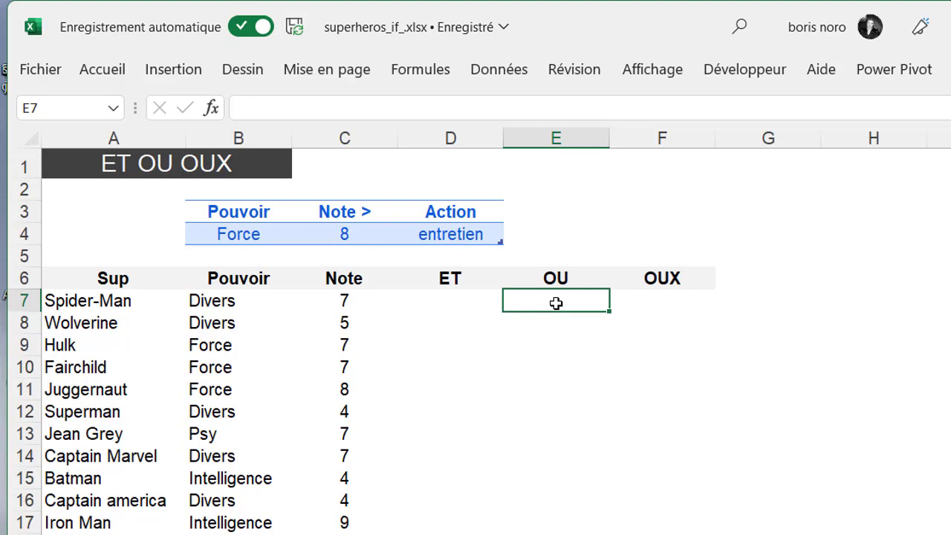
Start an SI formula in E7 with the test OU(B7=Tableau1[Pouvoir];C7>Tableau1[Note >]).
{"action": "type", "text": "="}
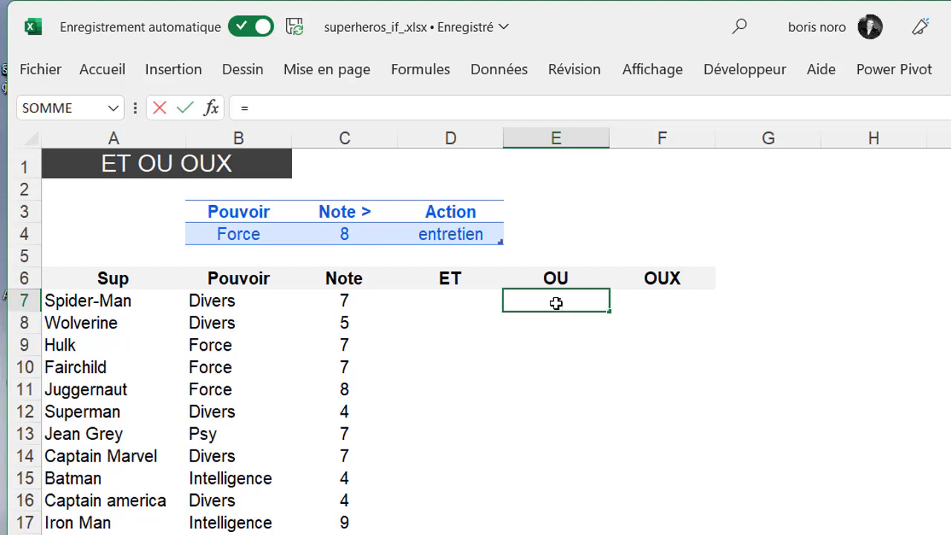
{"action": "type", "text": "si"}
{"action": "key", "text": "Tab"}
{"action": "type", "text": "ou"}
{"action": "key", "text": "Tab"}
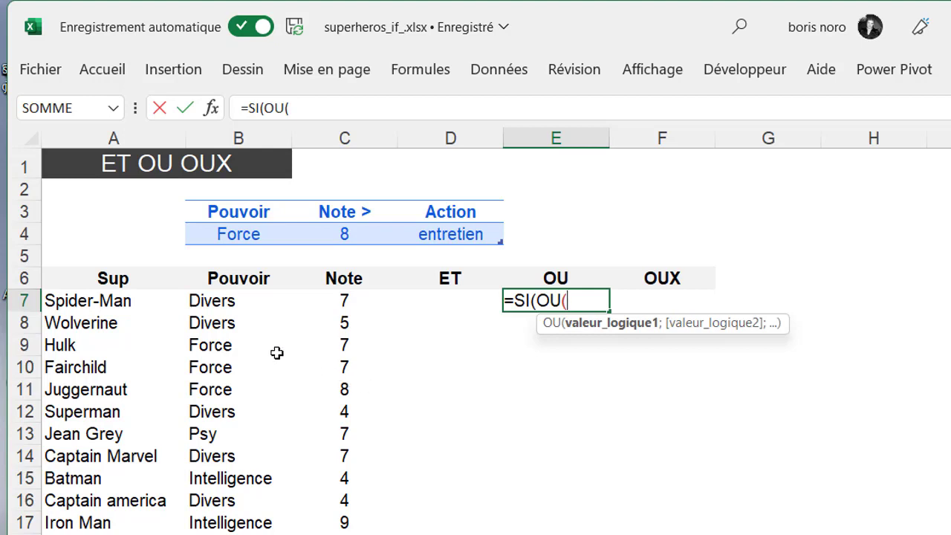
{"action": "left_click", "coordinate": [214, 304]}
{"action": "type", "text": "="}
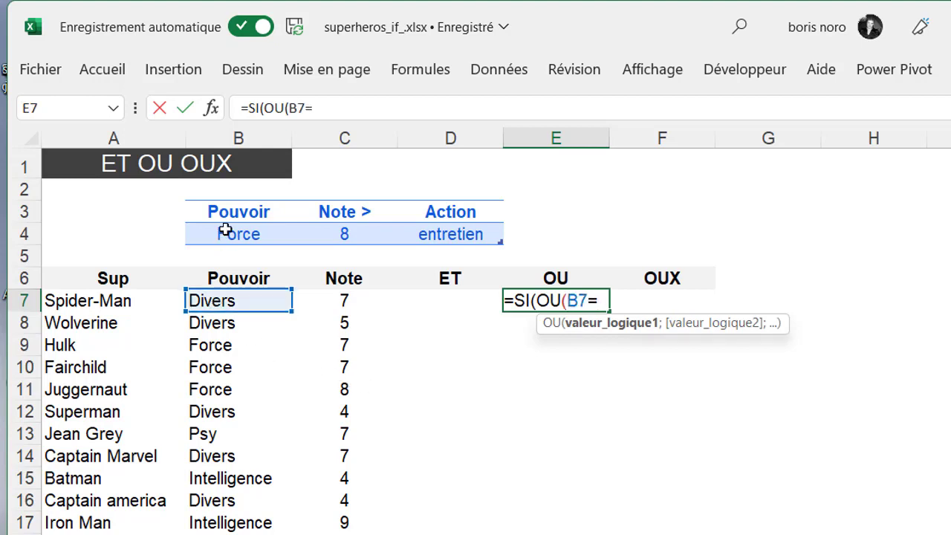
{"action": "left_click", "coordinate": [225, 234]}
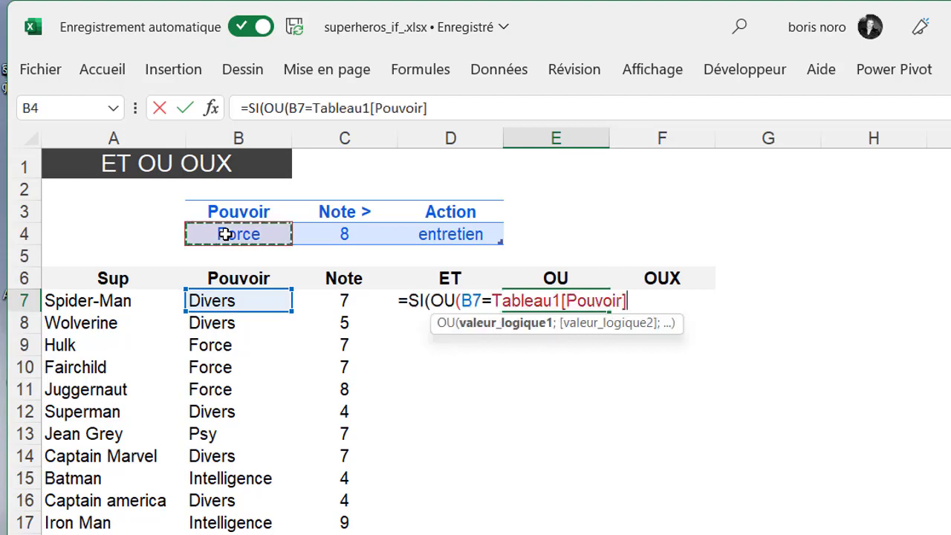
{"action": "type", "text": ";"}
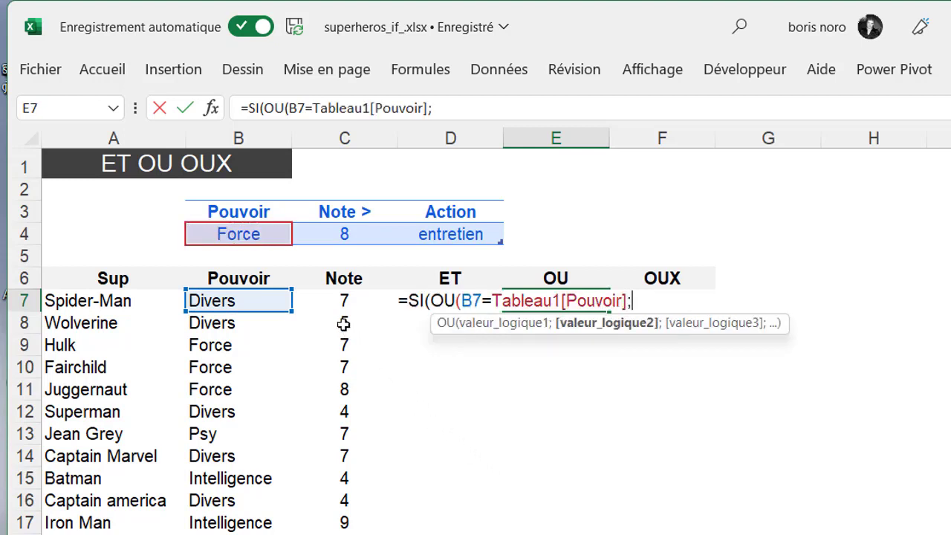
{"action": "left_click", "coordinate": [338, 301]}
{"action": "type", "text": ">"}
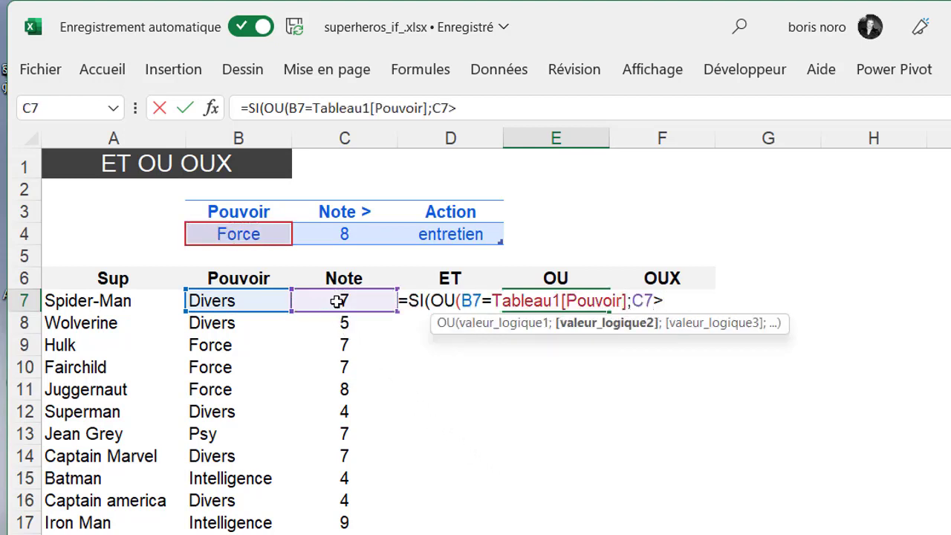
{"action": "left_click", "coordinate": [340, 234]}
{"action": "type", "text": ")"}
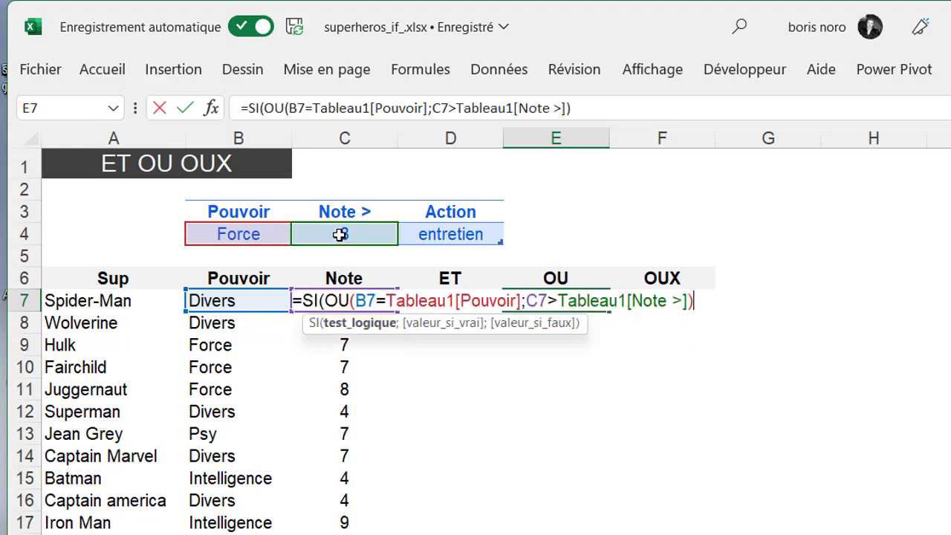
{"action": "type", "text": ";"}
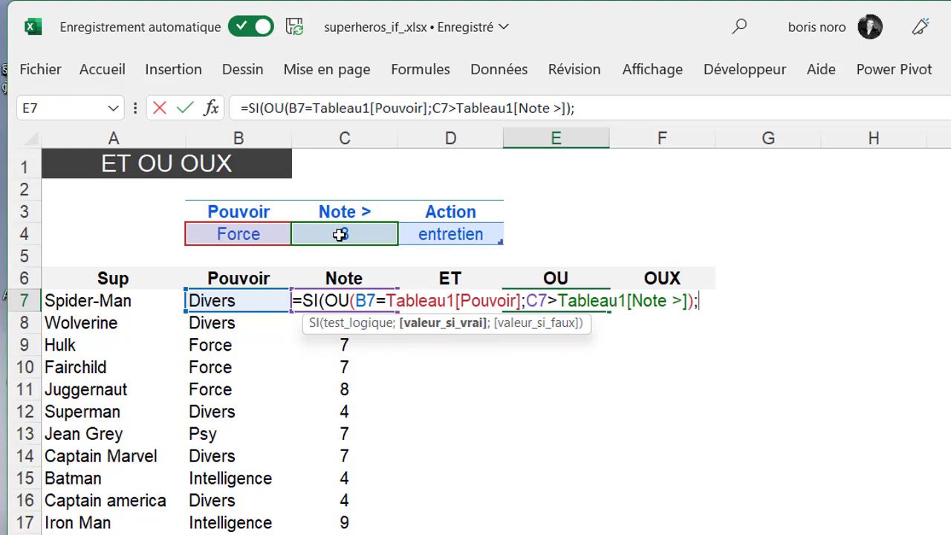
Finish the E7 formula returning Tableau1[Action] or blank, and confirm it.
{"action": "left_click", "coordinate": [446, 237]}
{"action": "type", "text": ";"}
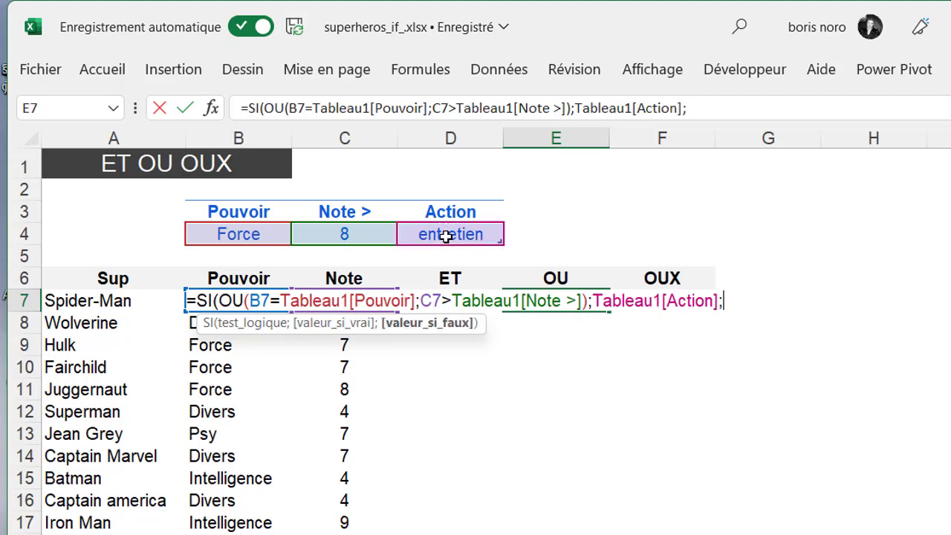
{"action": "type", "text": "\"\""}
{"action": "type", "text": ")"}
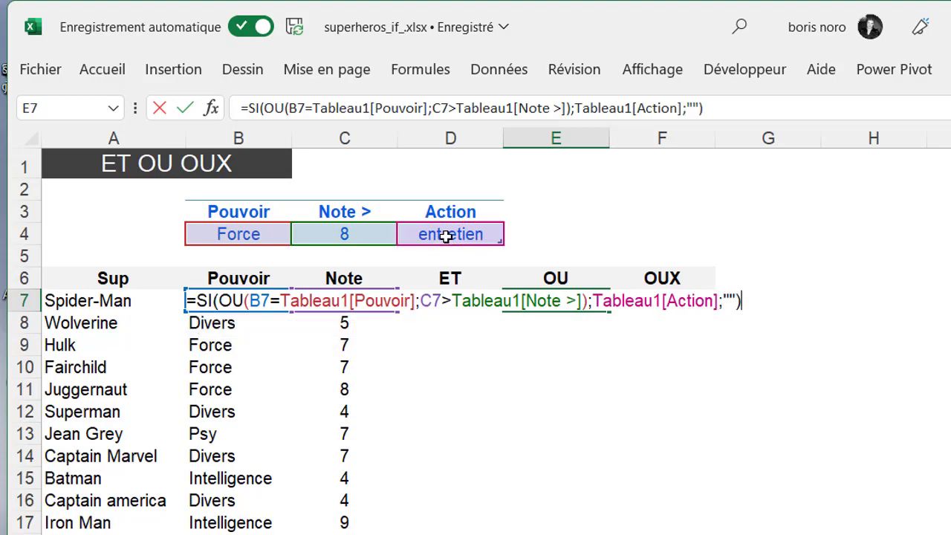
{"action": "key", "text": "Return"}
{"action": "key", "text": "Up"}
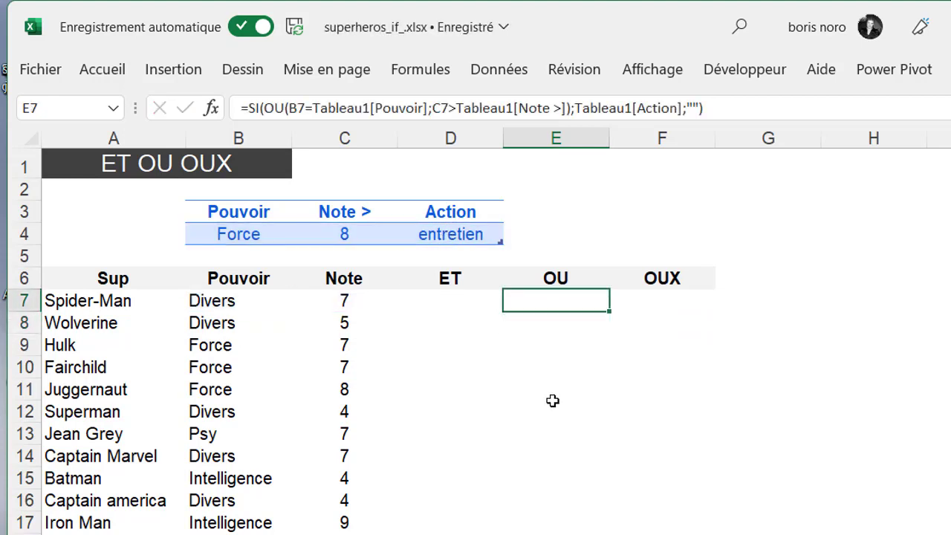
Fill the OU formula down column E and check Colossus's result in E19.
{"action": "double_click", "coordinate": [610, 313]}
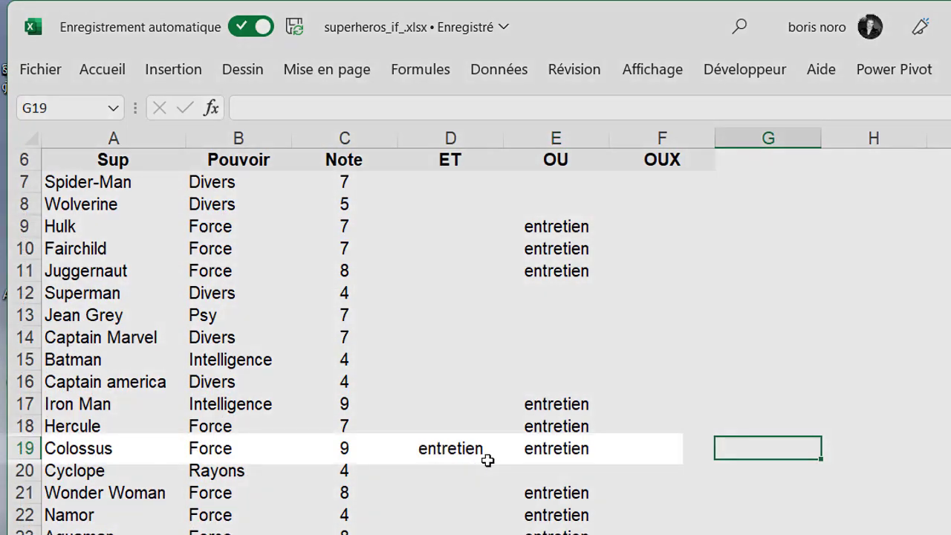
{"action": "left_click", "coordinate": [536, 449]}
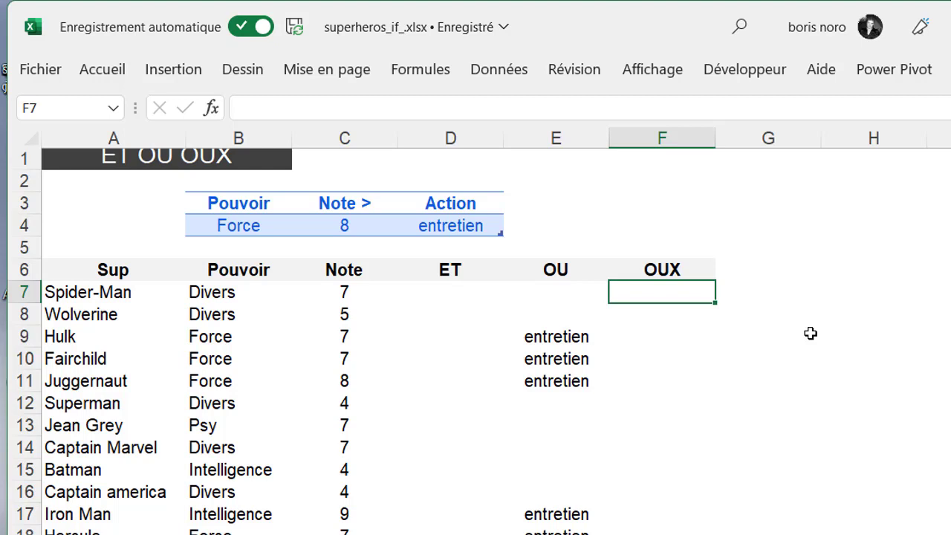
Start an SI formula in F7 with the test OUX(B7=Tableau1[Pouvoir];C7>Tableau1[Note >]).
{"action": "type", "text": "="}
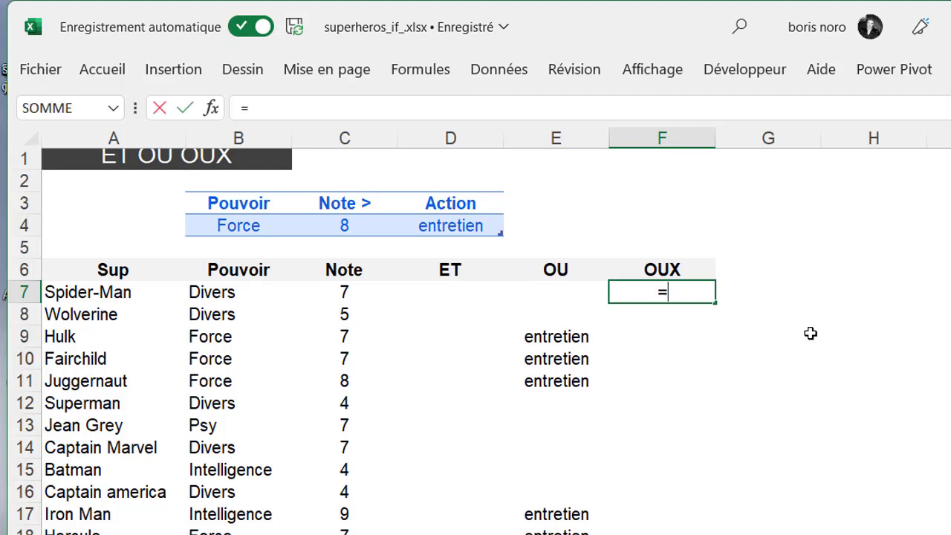
{"action": "type", "text": "si(ou"}
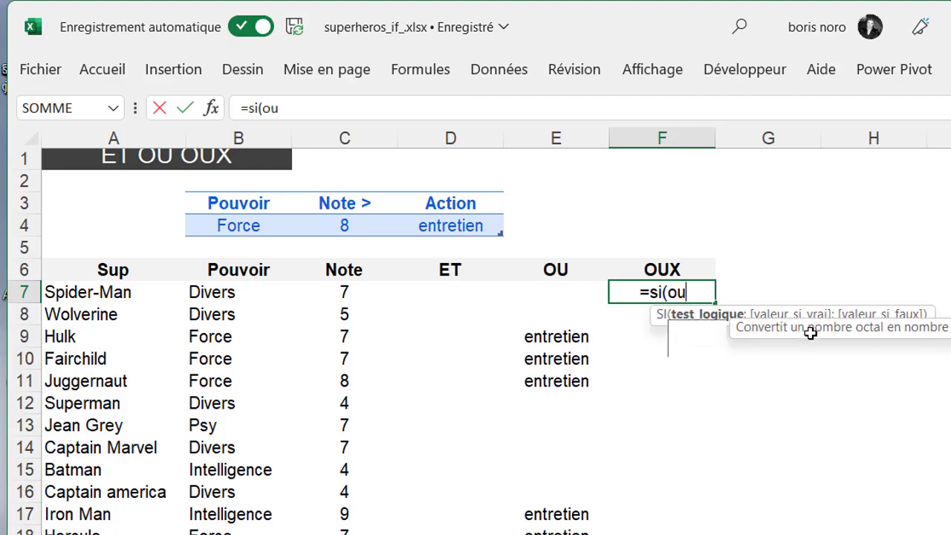
{"action": "double_click", "coordinate": [701, 348]}
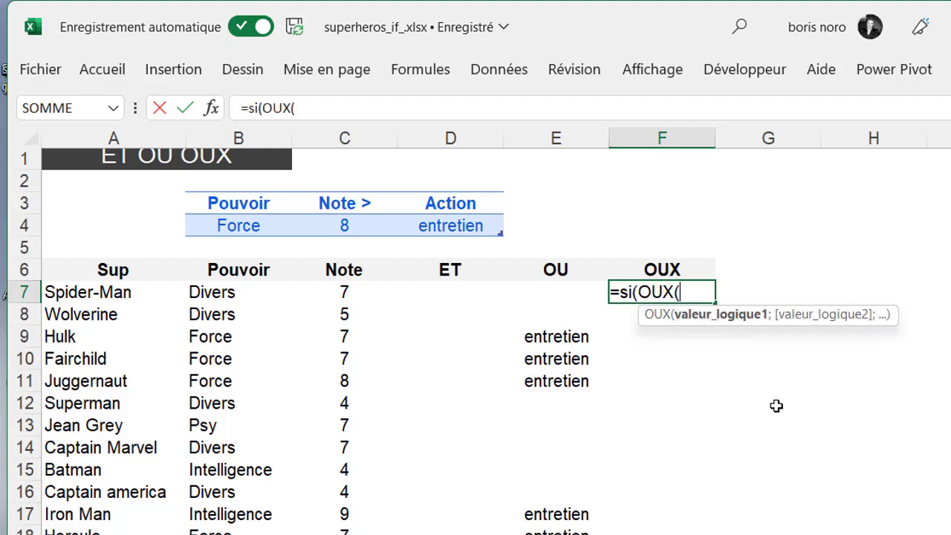
{"action": "left_click", "coordinate": [235, 294]}
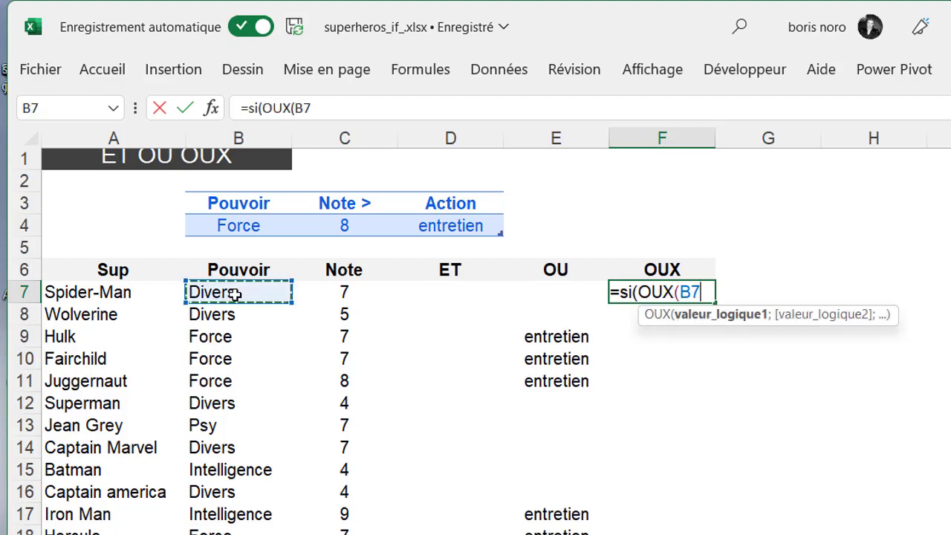
{"action": "type", "text": "="}
{"action": "left_click", "coordinate": [257, 225]}
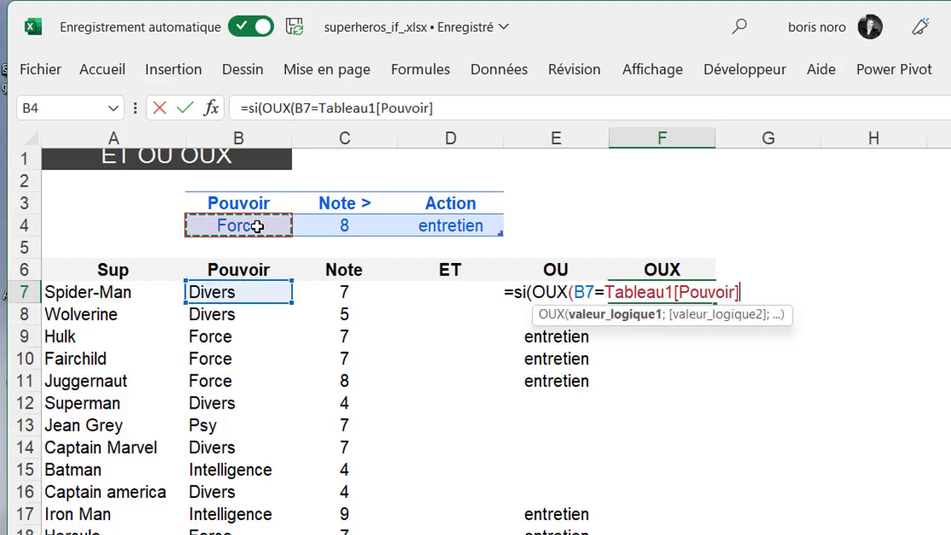
{"action": "type", "text": ";"}
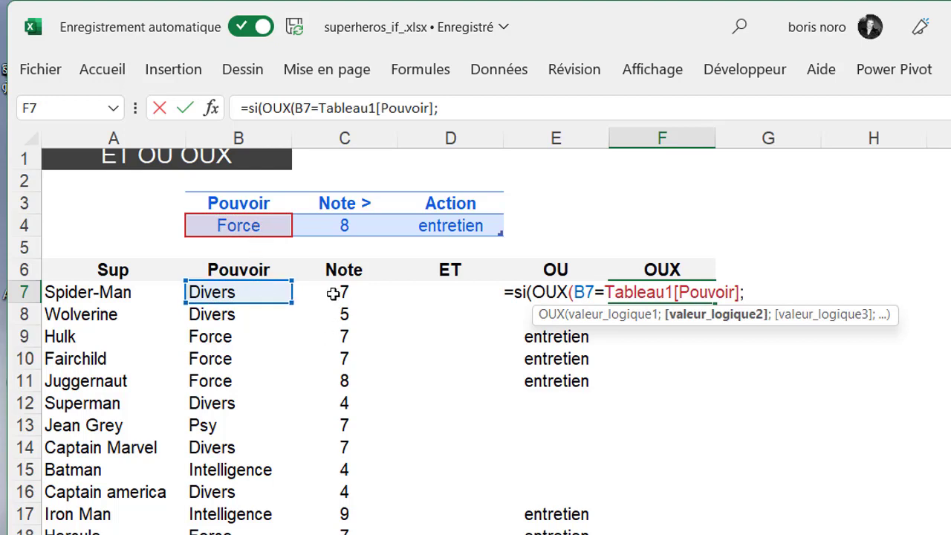
{"action": "left_click", "coordinate": [333, 294]}
{"action": "type", "text": ">"}
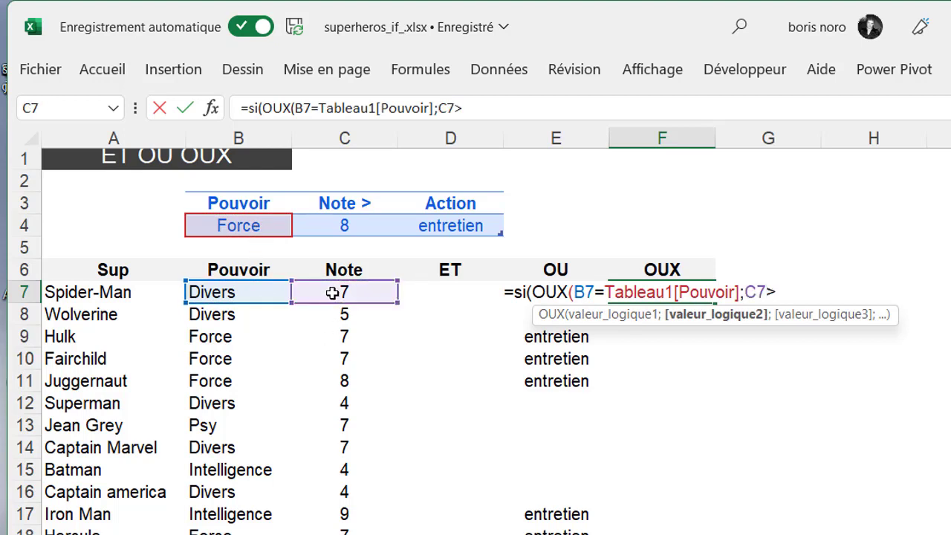
{"action": "left_click", "coordinate": [336, 225]}
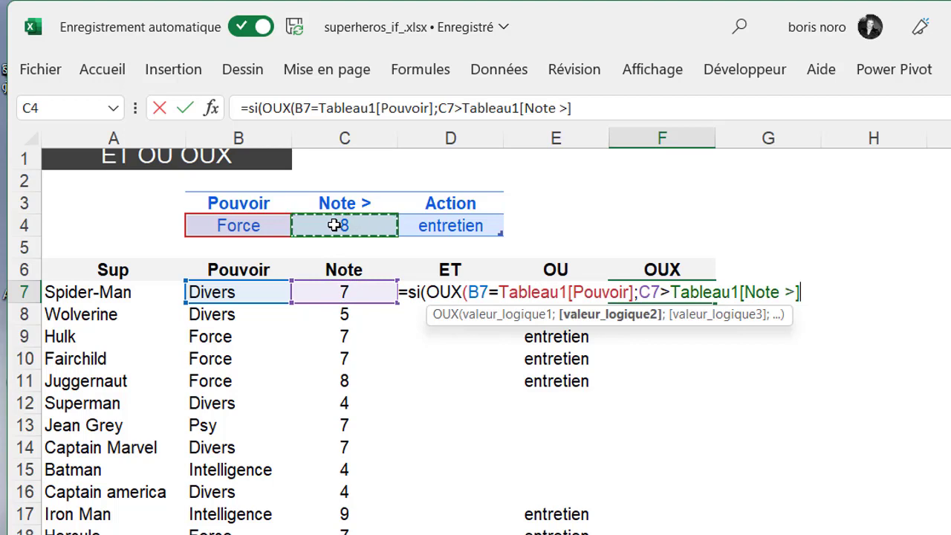
{"action": "type", "text": ")"}
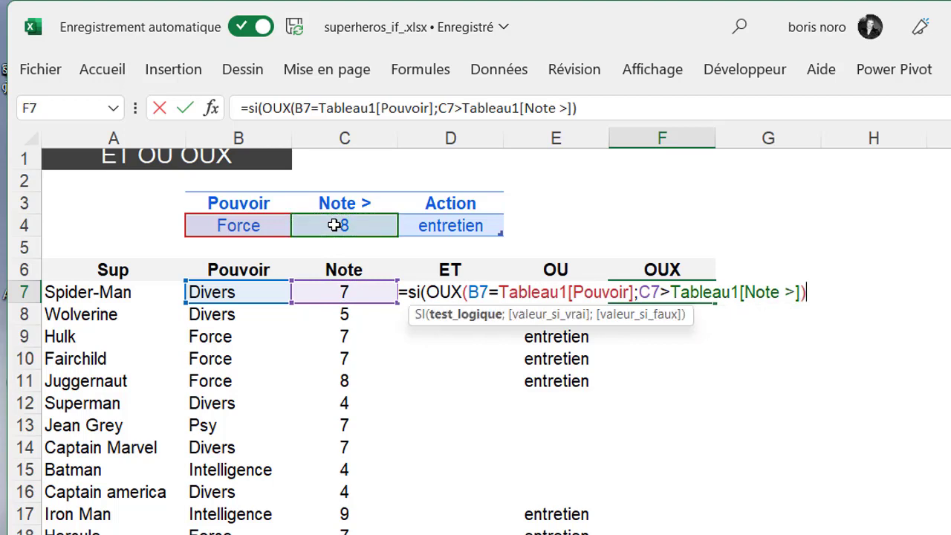
{"action": "type", "text": ";"}
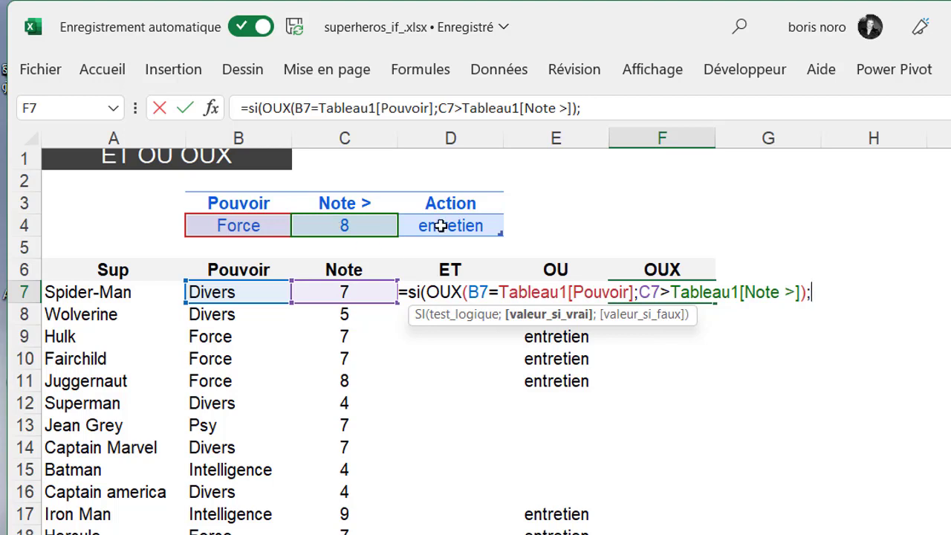
Finish the F7 formula returning Tableau1[Action] or blank, and confirm it.
{"action": "left_click", "coordinate": [441, 226]}
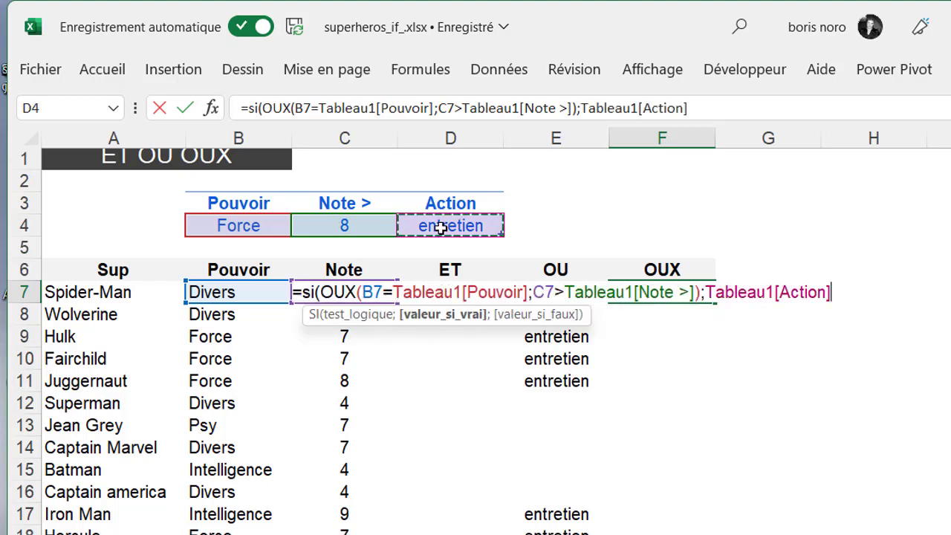
{"action": "type", "text": ";\"\""}
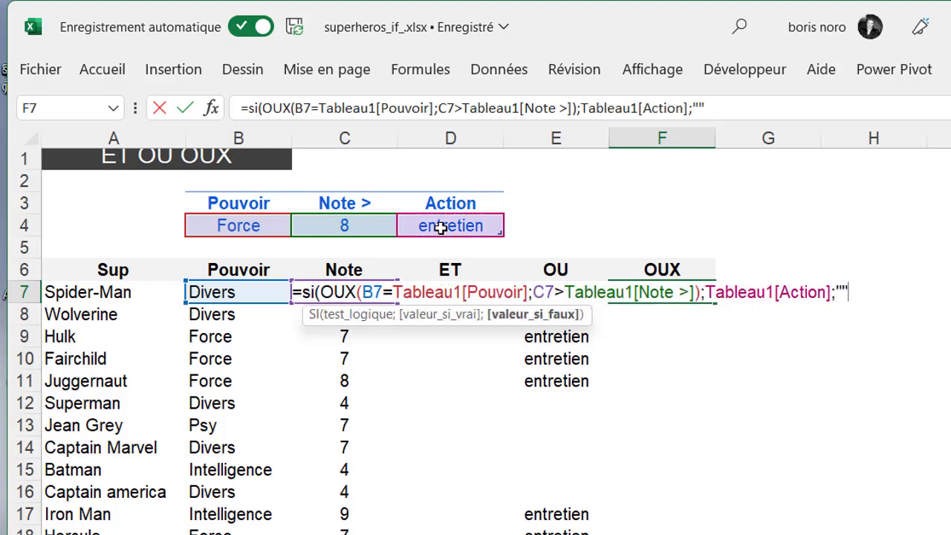
{"action": "type", "text": ")"}
{"action": "key", "text": "Return"}
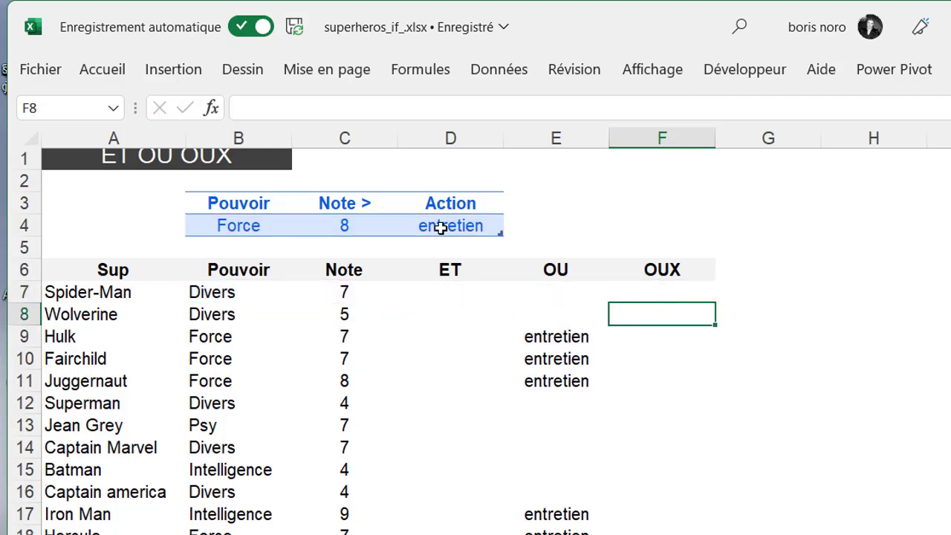
{"action": "left_click", "coordinate": [628, 292]}
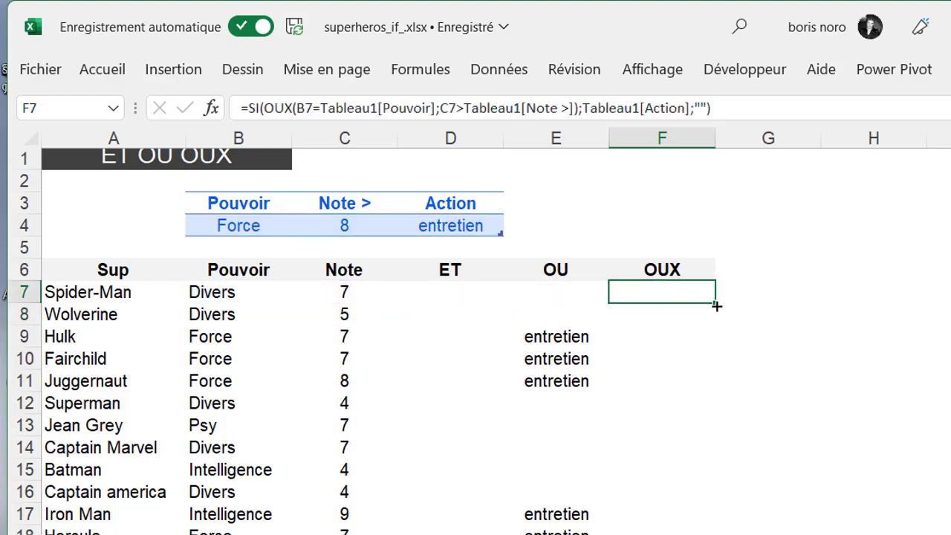
Fill the OUX formula down column F and compare Colossus's blank F19 with his Force power and note.
{"action": "double_click", "coordinate": [715, 305]}
{"action": "key", "text": "Down"}
{"action": "key", "text": "Down"}
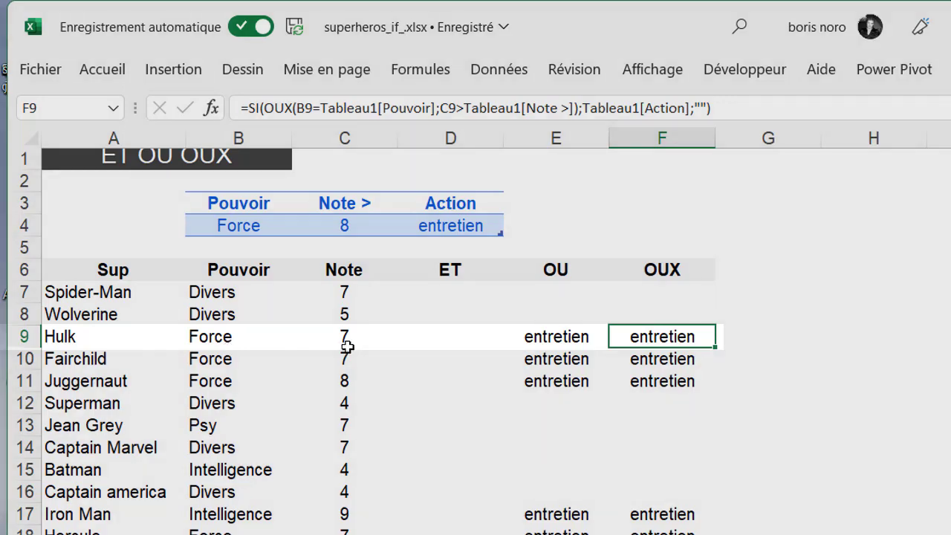
{"action": "scroll", "coordinate": [348, 346], "scroll_direction": "down", "scroll_amount": 1}
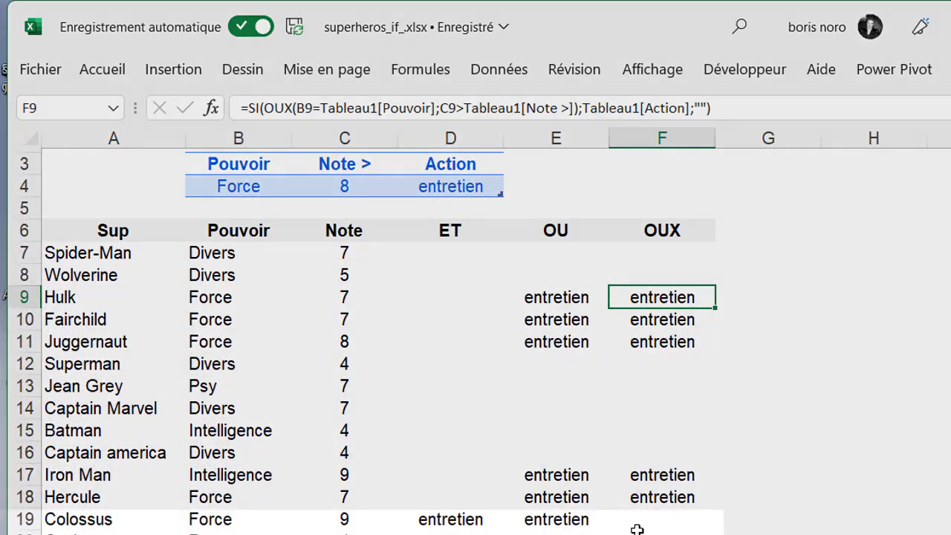
{"action": "left_click", "coordinate": [640, 522]}
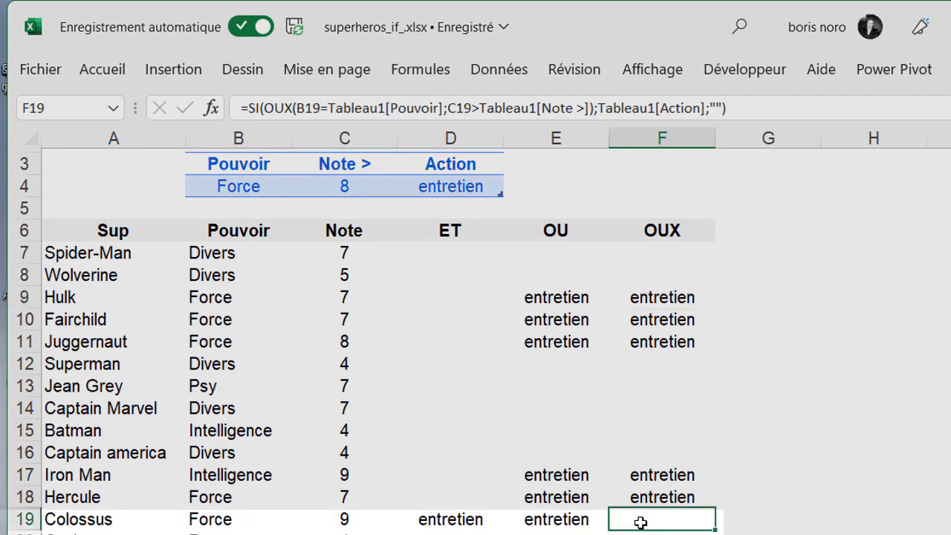
{"action": "left_click", "coordinate": [225, 521]}
{"action": "left_click_drag", "start_coordinate": [224, 522], "coordinate": [324, 518]}
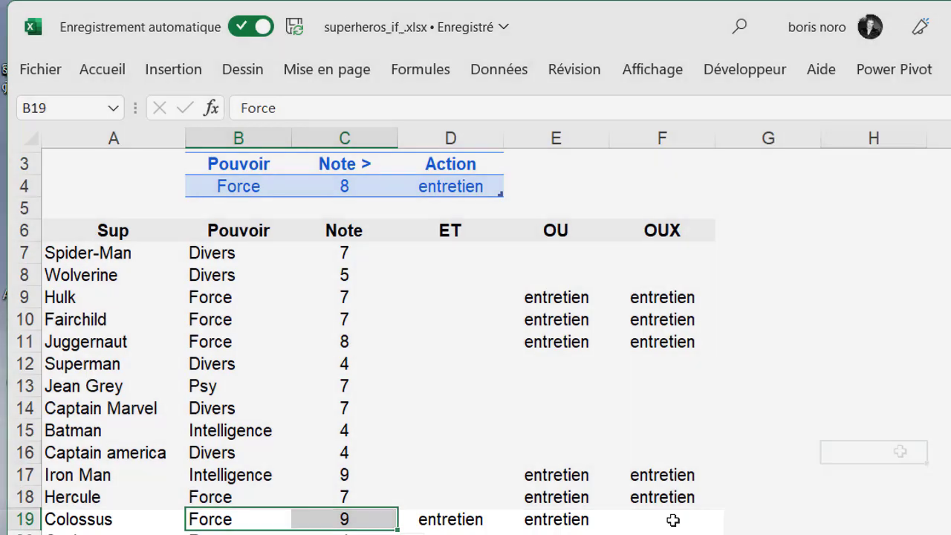
{"action": "left_click", "coordinate": [900, 451]}
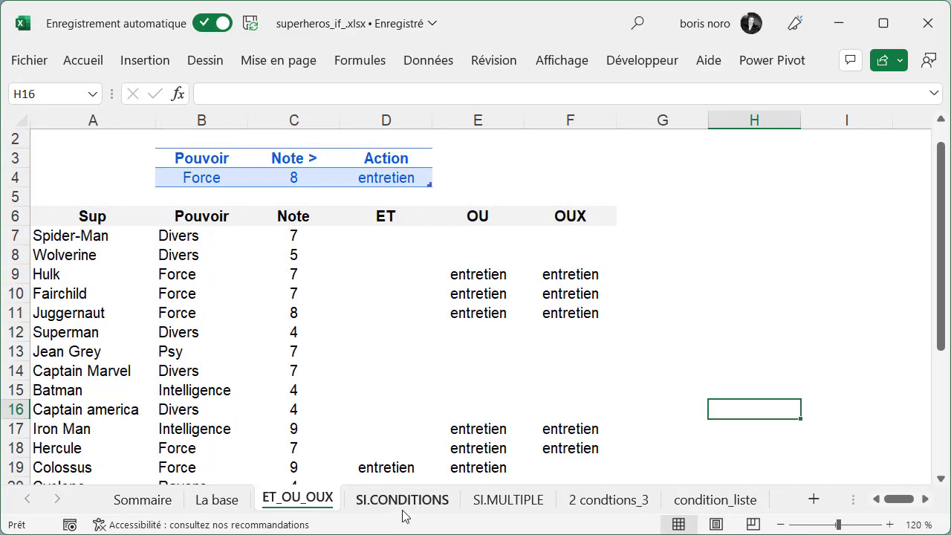
On the SI.CONDITIONS sheet, review the bof, j'aime bien, excellent labels and begin =SI.CONDITIONS( in C8.
{"action": "left_click", "coordinate": [402, 500]}
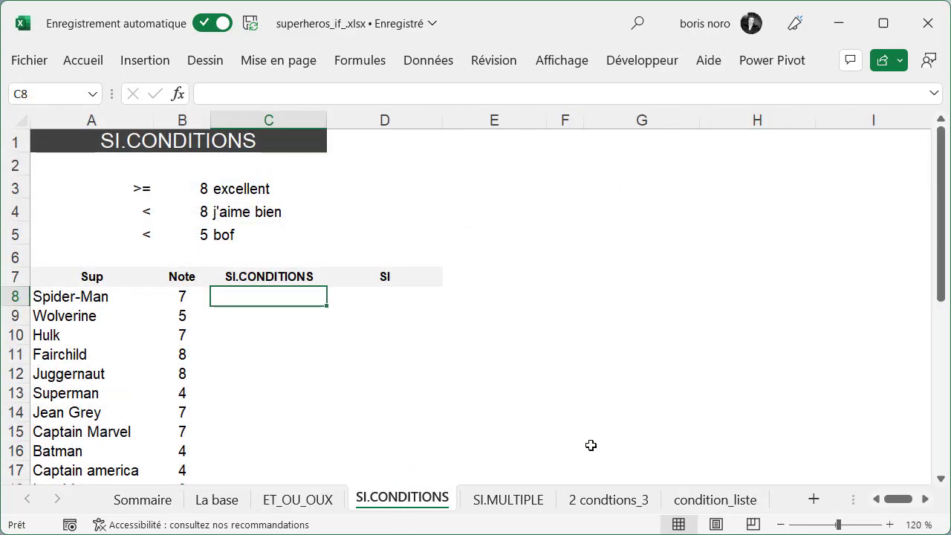
{"action": "key", "text": "Up"}
{"action": "key", "text": "Up"}
{"action": "key", "text": "Up"}
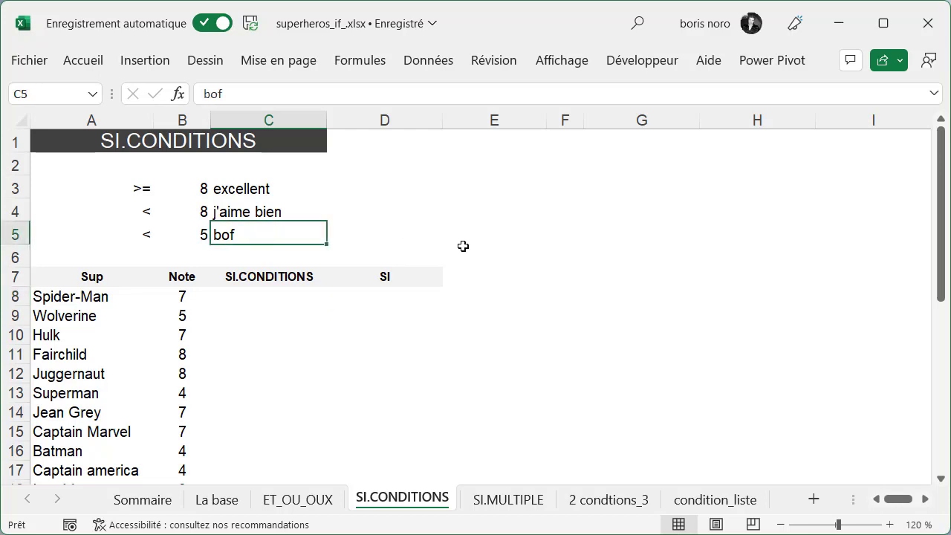
{"action": "key", "text": "Up"}
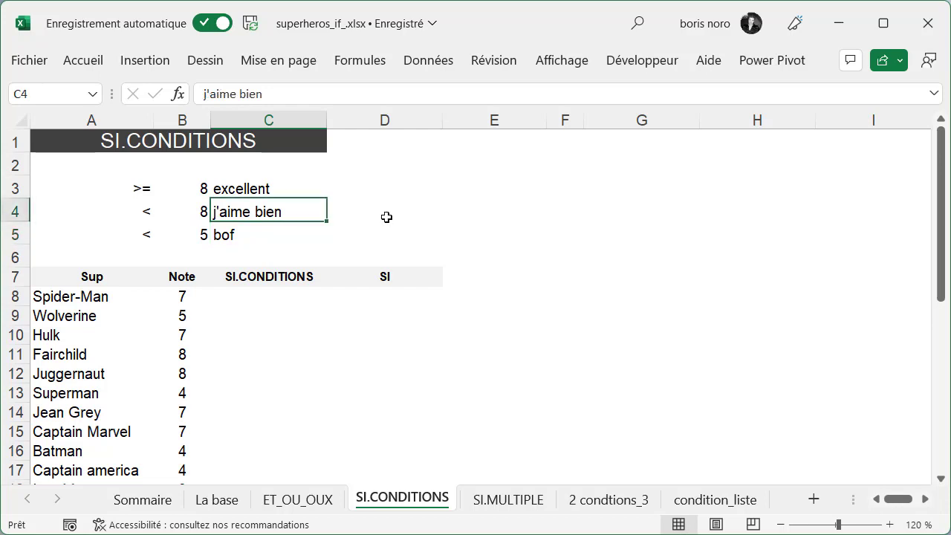
{"action": "left_click", "coordinate": [287, 186]}
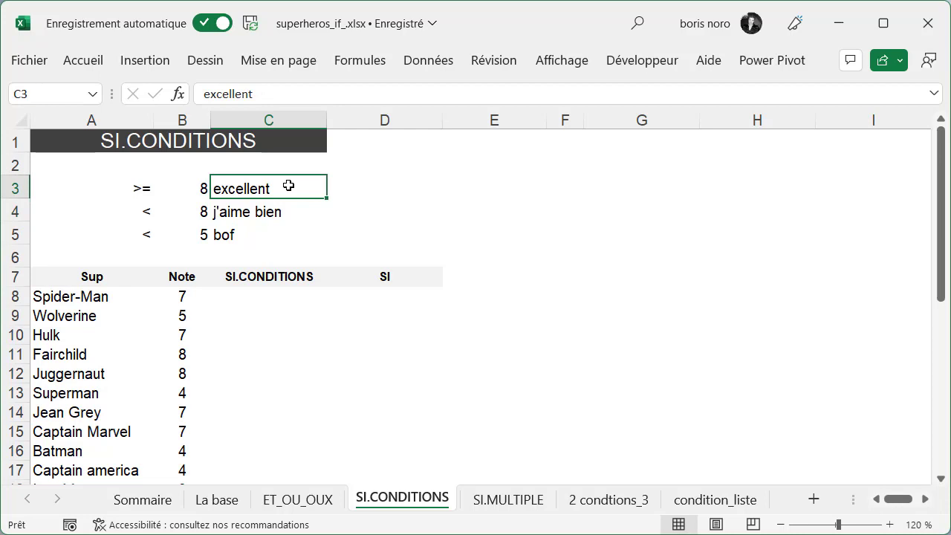
{"action": "key", "text": "Down"}
{"action": "key", "text": "Down"}
{"action": "key", "text": "Down"}
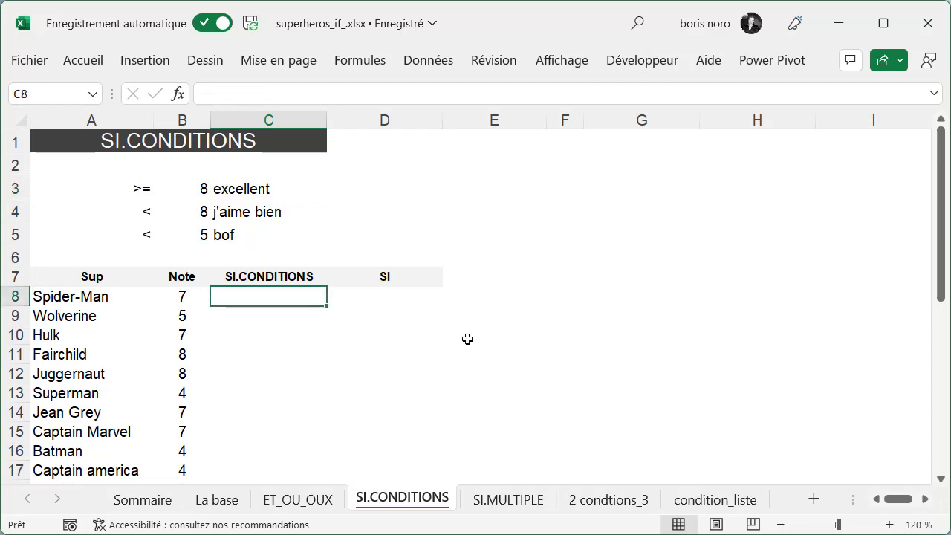
{"action": "type", "text": "=SI.CONDITIONS("}
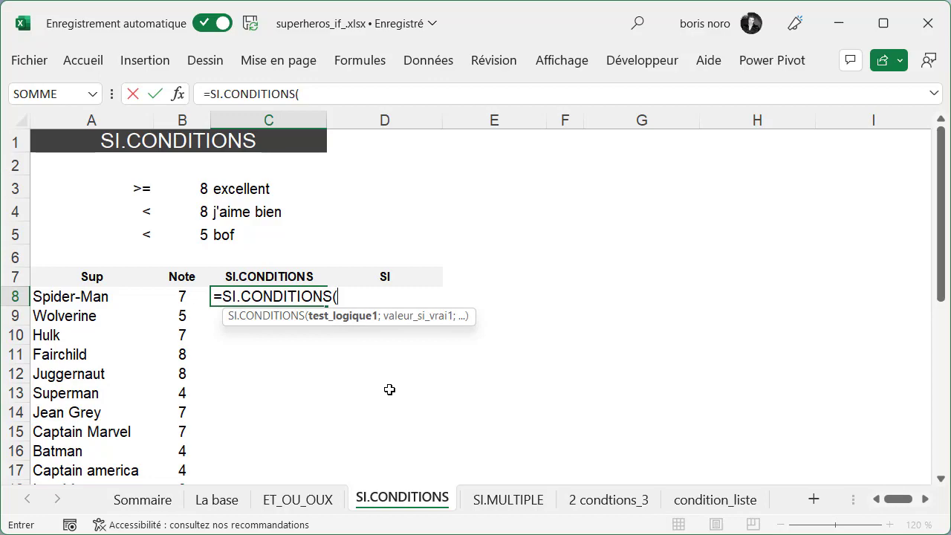
Add the first condition B8<B5 returning the bof label from C5.
{"action": "left_click", "coordinate": [171, 298]}
{"action": "type", "text": "<"}
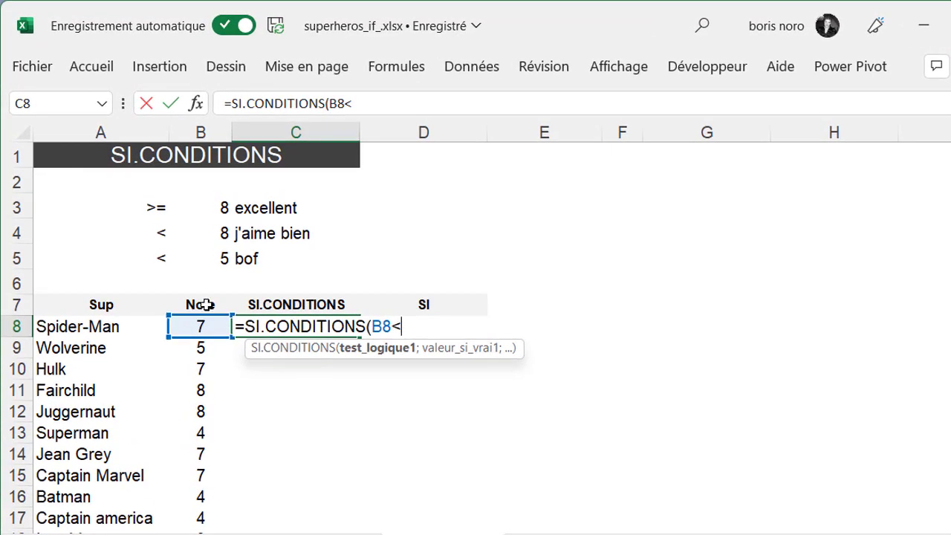
{"action": "left_click", "coordinate": [206, 260]}
{"action": "type", "text": ";"}
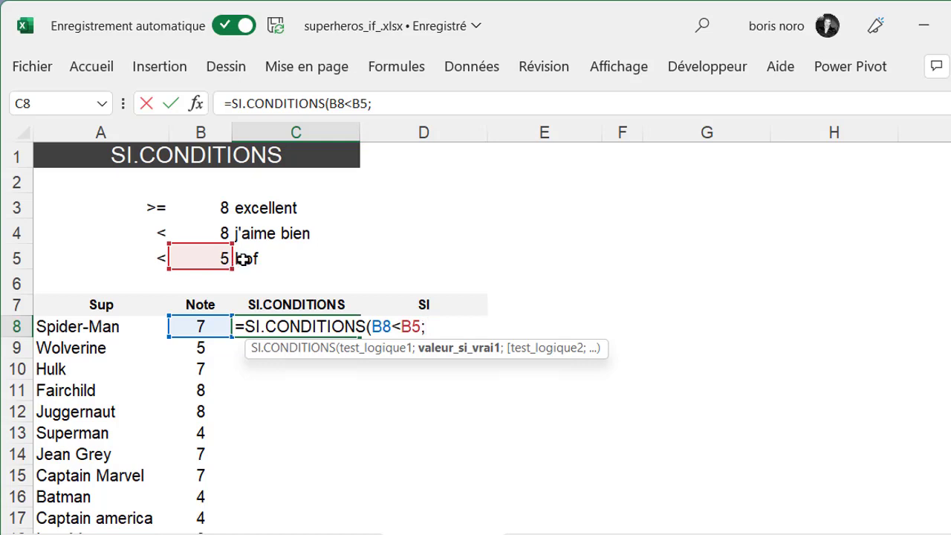
{"action": "left_click", "coordinate": [244, 258]}
{"action": "type", "text": ";"}
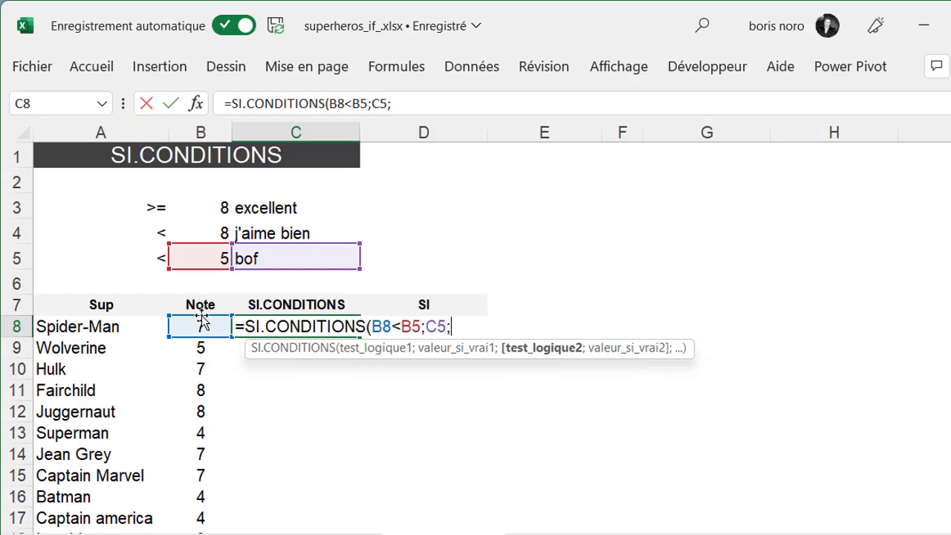
Add the second condition B8<B4 returning the j'aime bien label from C4.
{"action": "left_click", "coordinate": [196, 327]}
{"action": "type", "text": "<"}
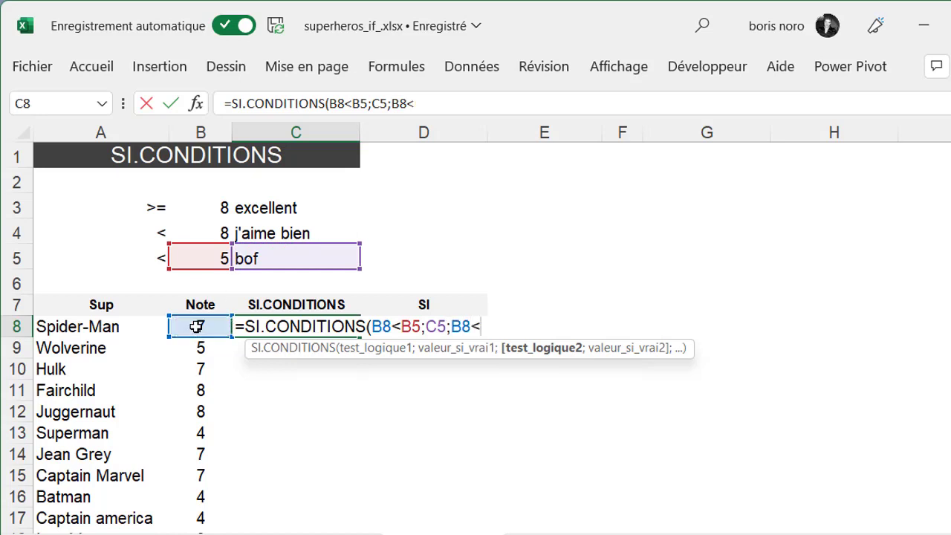
{"action": "left_click", "coordinate": [205, 235]}
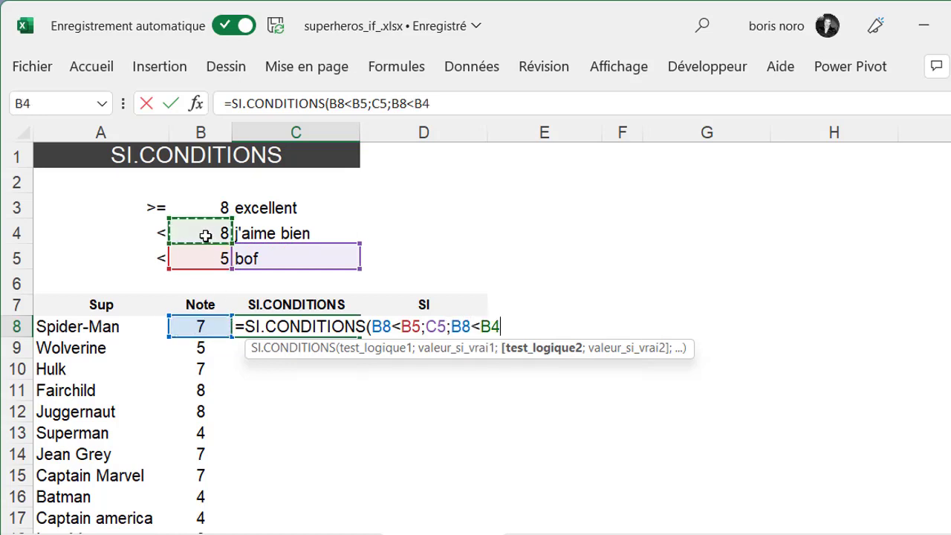
{"action": "type", "text": ";"}
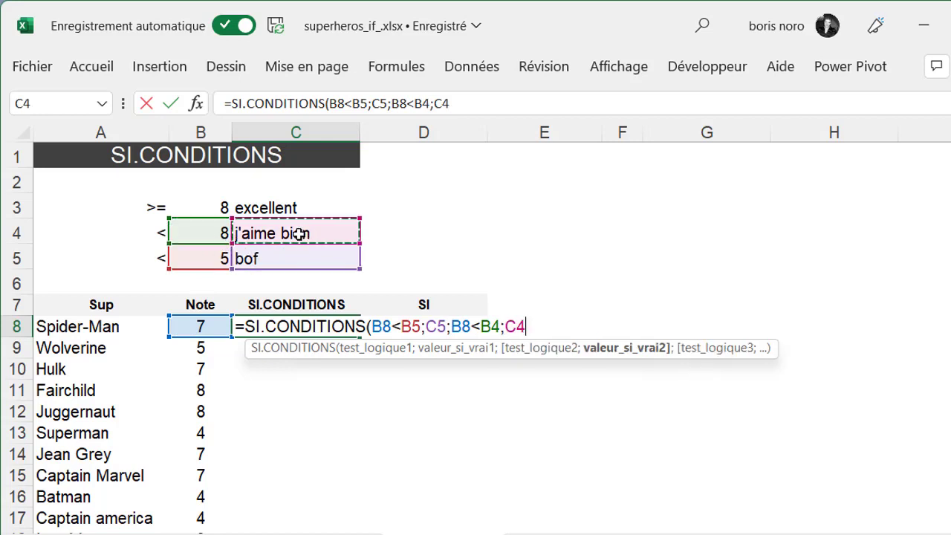
{"action": "left_click", "coordinate": [299, 234]}
{"action": "type", "text": ";"}
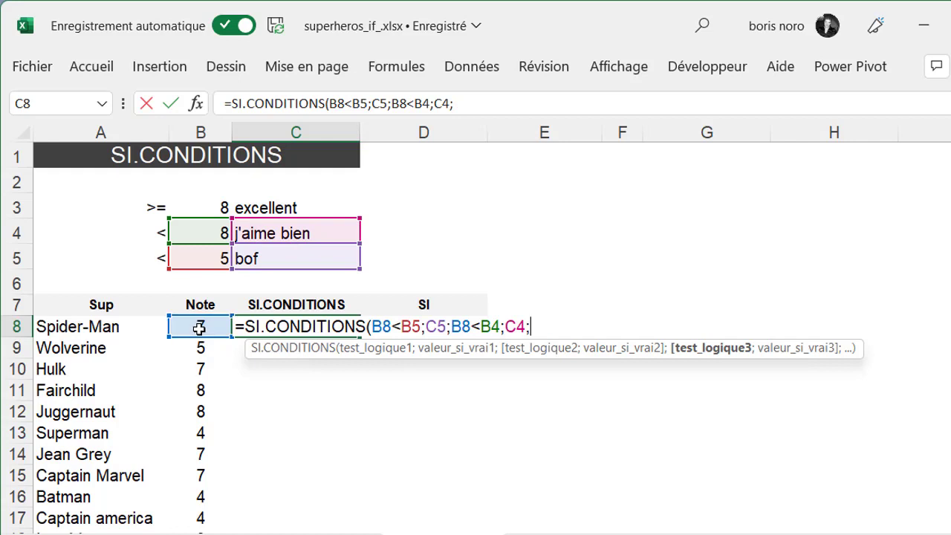
Add the final condition B8>=B3 returning excellent from C3 and close the formula.
{"action": "left_click", "coordinate": [199, 329]}
{"action": "type", "text": ">"}
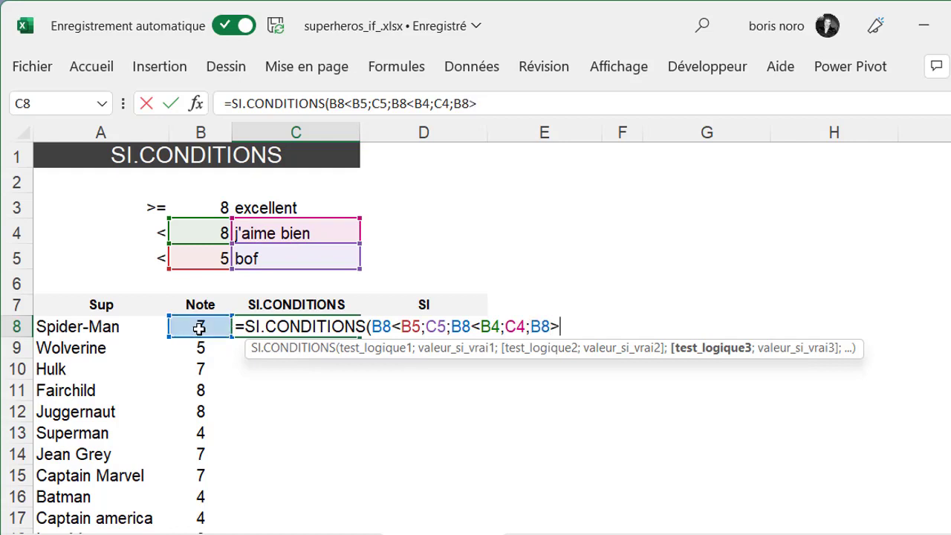
{"action": "type", "text": "="}
{"action": "left_click", "coordinate": [208, 207]}
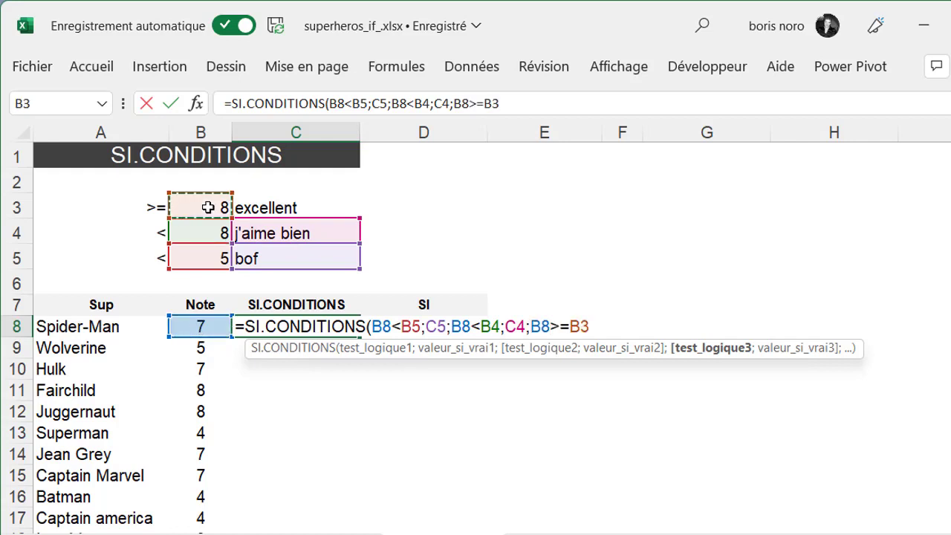
{"action": "type", "text": ";"}
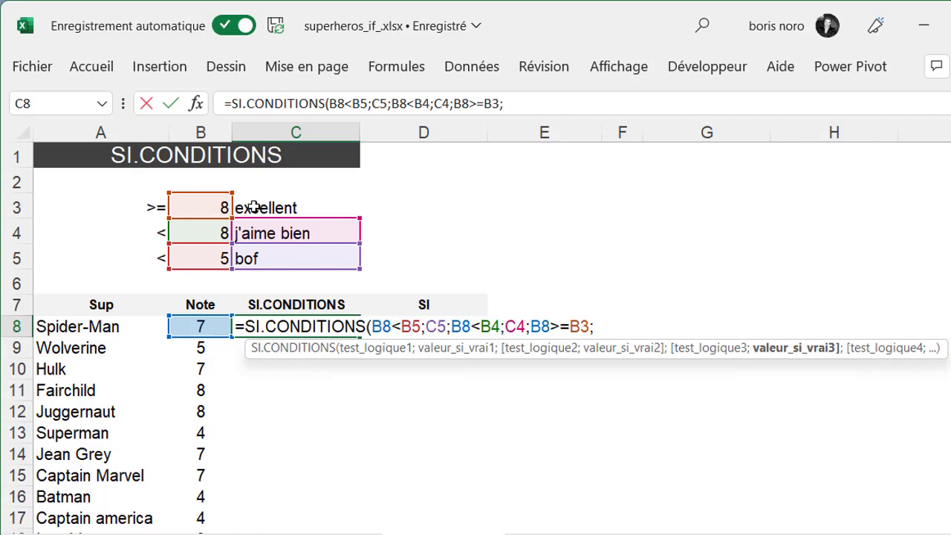
{"action": "left_click", "coordinate": [253, 207]}
{"action": "type", "text": ")"}
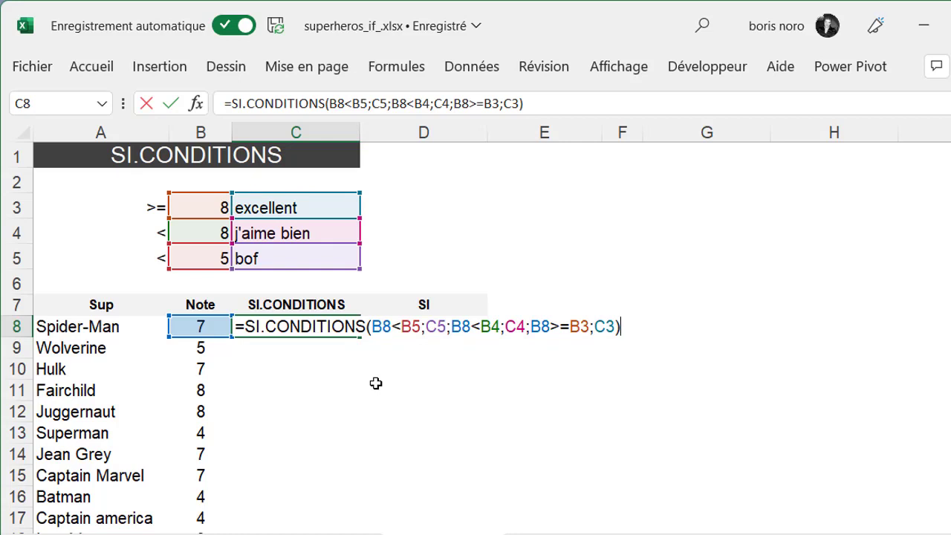
{"action": "key", "text": "Left"}
{"action": "key", "text": "Left"}
{"action": "key", "text": "Left"}
Row-anchor the references as B$5, C$5, B$4, C$4, B$3, C$3 and confirm C8, showing j'aime bien.
{"action": "type", "text": "$"}
{"action": "type", "text": "$"}
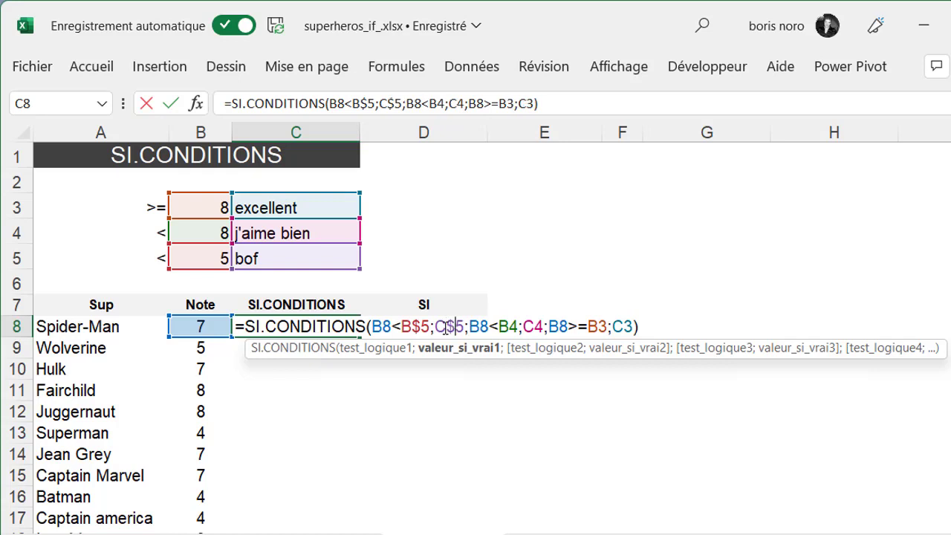
{"action": "left_click", "coordinate": [511, 327]}
{"action": "type", "text": "$"}
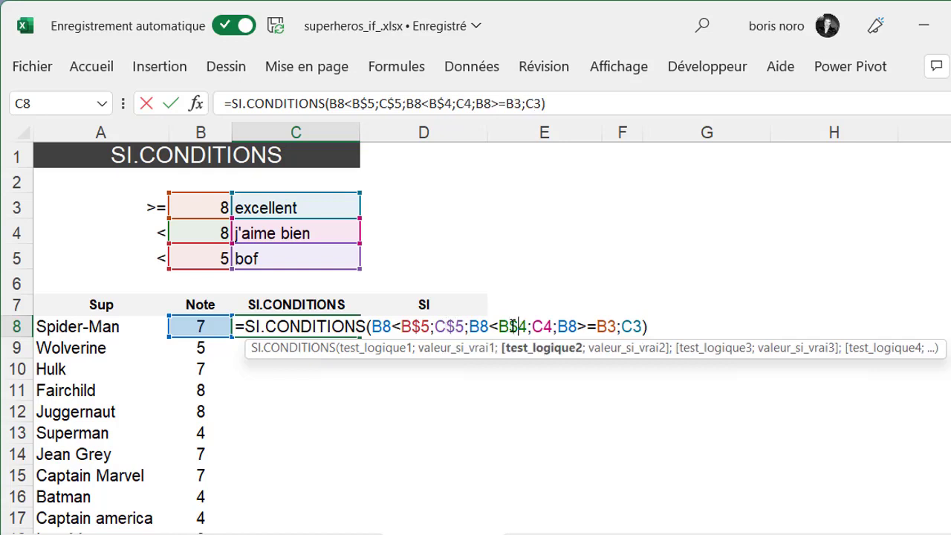
{"action": "left_click", "coordinate": [542, 327]}
{"action": "type", "text": "$"}
{"action": "left_click", "coordinate": [615, 327]}
{"action": "type", "text": "$"}
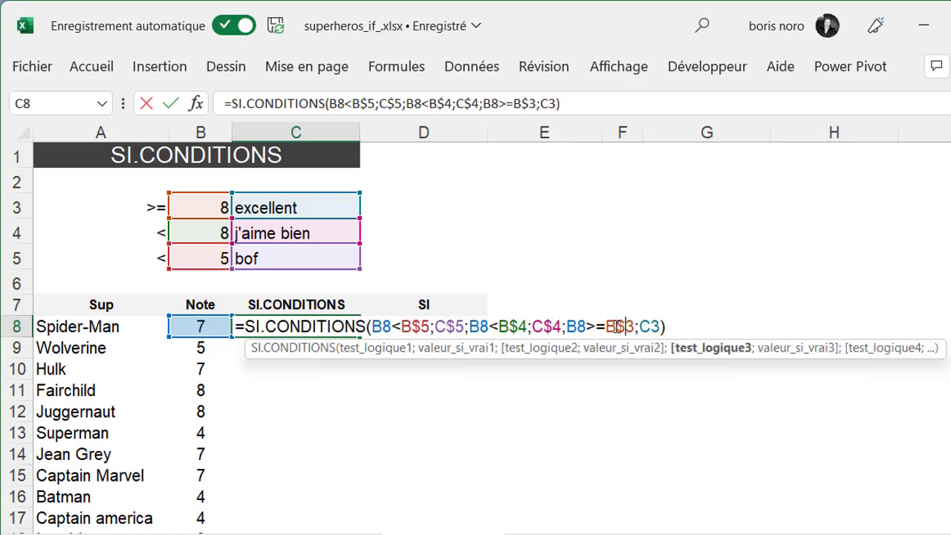
{"action": "left_click", "coordinate": [651, 327]}
{"action": "type", "text": "$"}
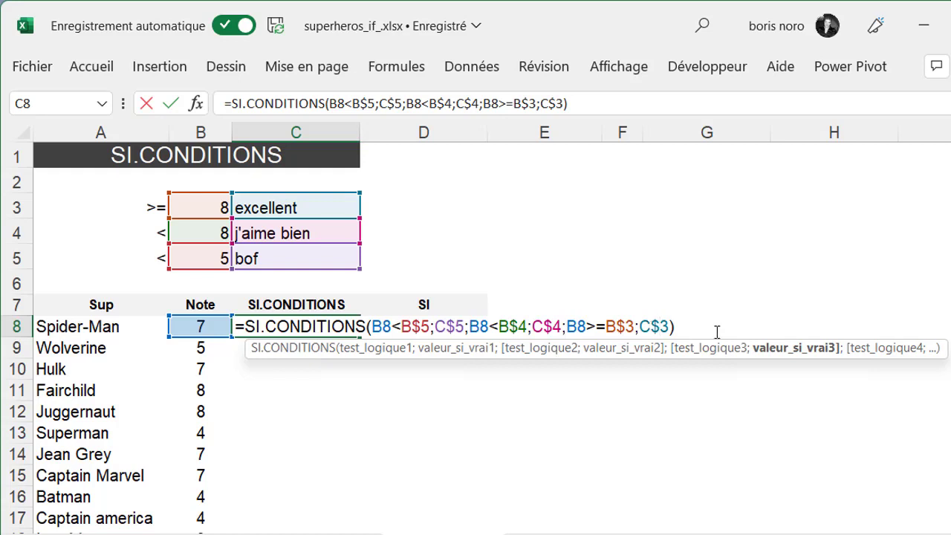
{"action": "key", "text": "Return"}
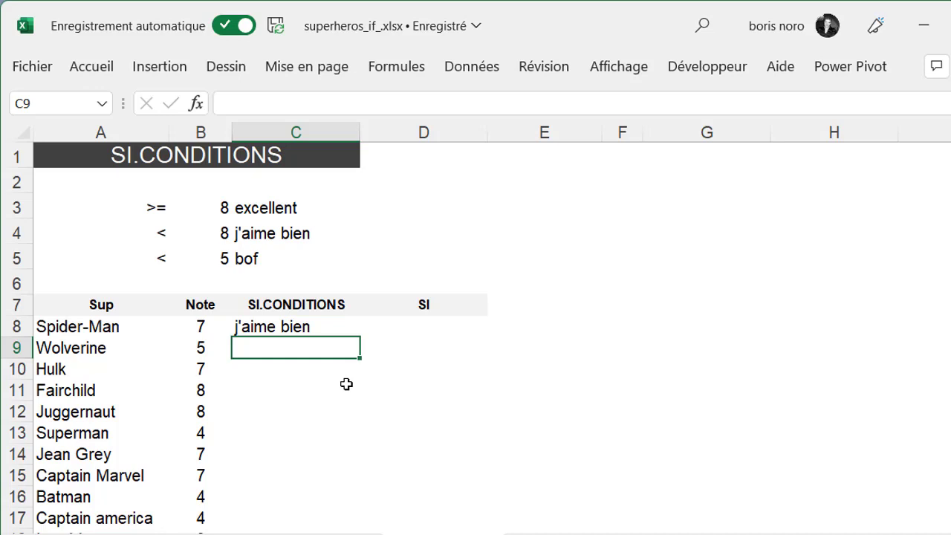
Fill the C8 SI.CONDITIONS rating formula down column C for every hero.
{"action": "left_click", "coordinate": [346, 328]}
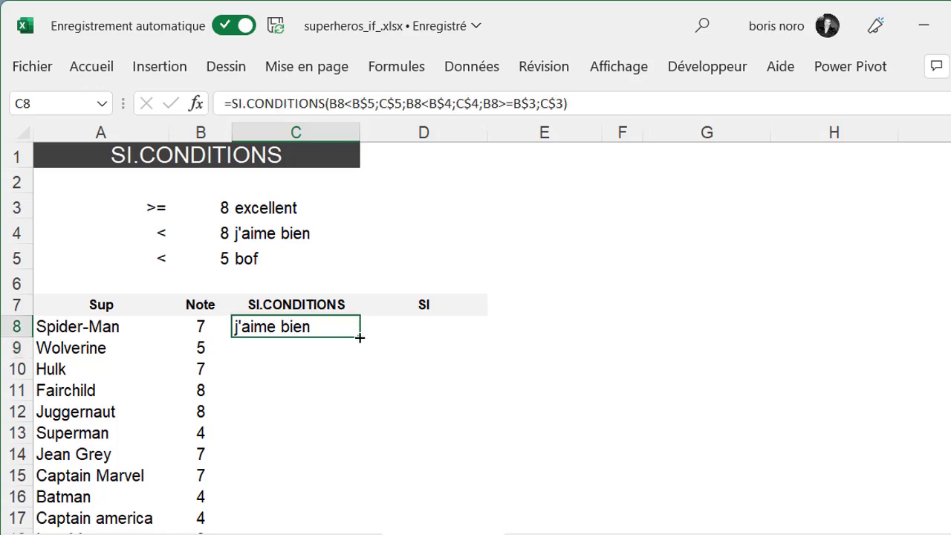
{"action": "double_click", "coordinate": [359, 337]}
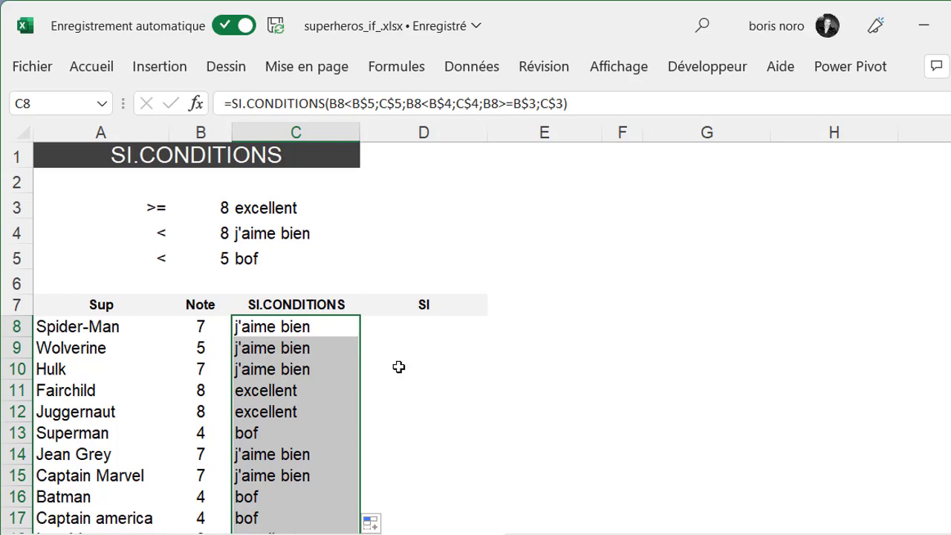
{"action": "left_click", "coordinate": [418, 330]}
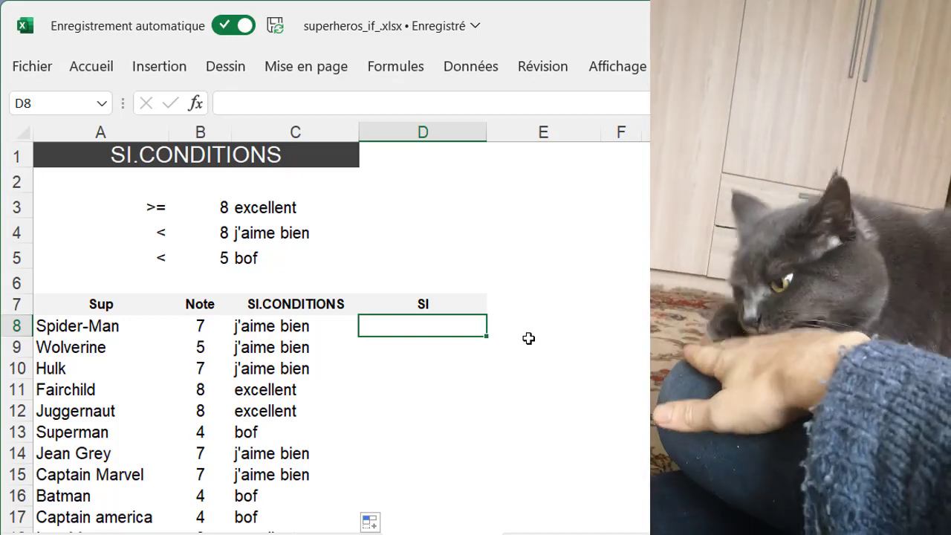
Start D8's formula =si(B8<B5;C5; so a note below B5 returns the bof label, then nest another SI.
{"action": "type", "text": "=si("}
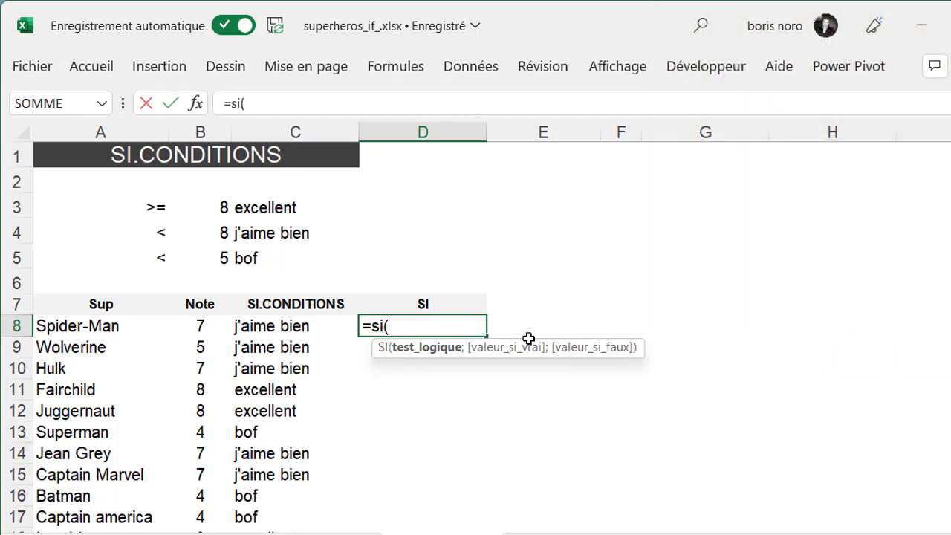
{"action": "left_click", "coordinate": [193, 327]}
{"action": "type", "text": "<"}
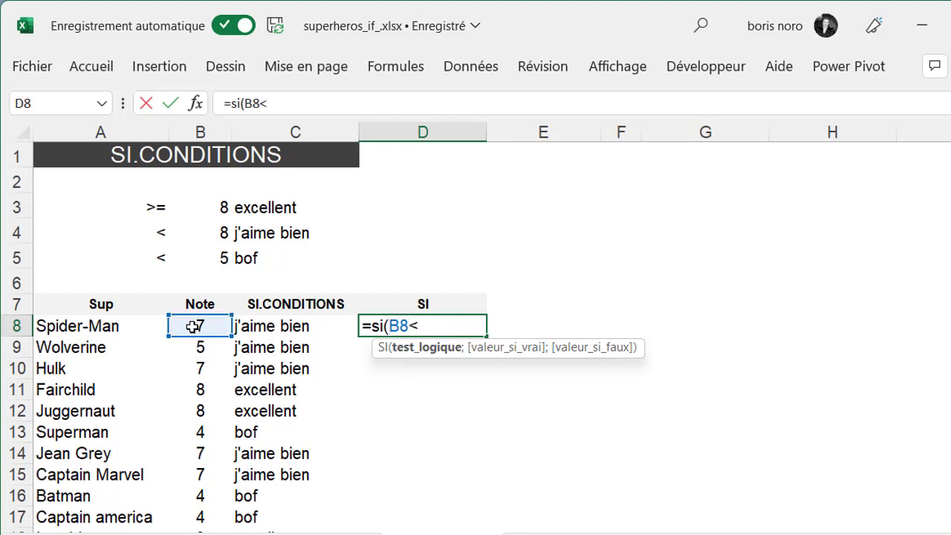
{"action": "left_click", "coordinate": [207, 258]}
{"action": "type", "text": ";"}
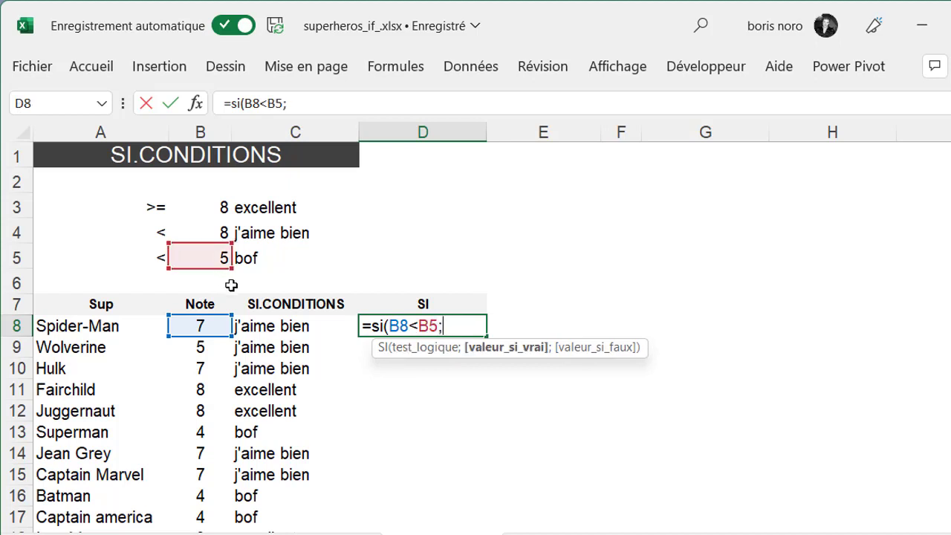
{"action": "left_click", "coordinate": [257, 258]}
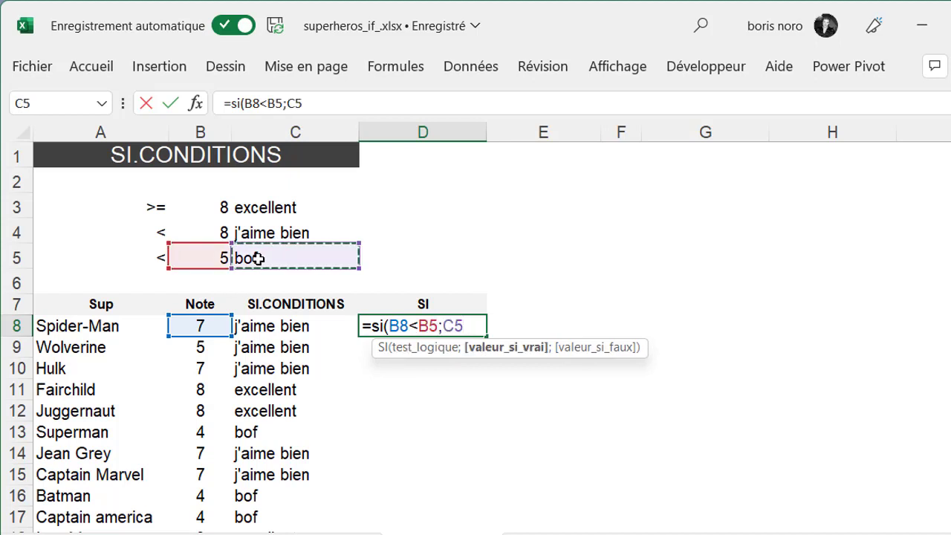
{"action": "type", "text": ";"}
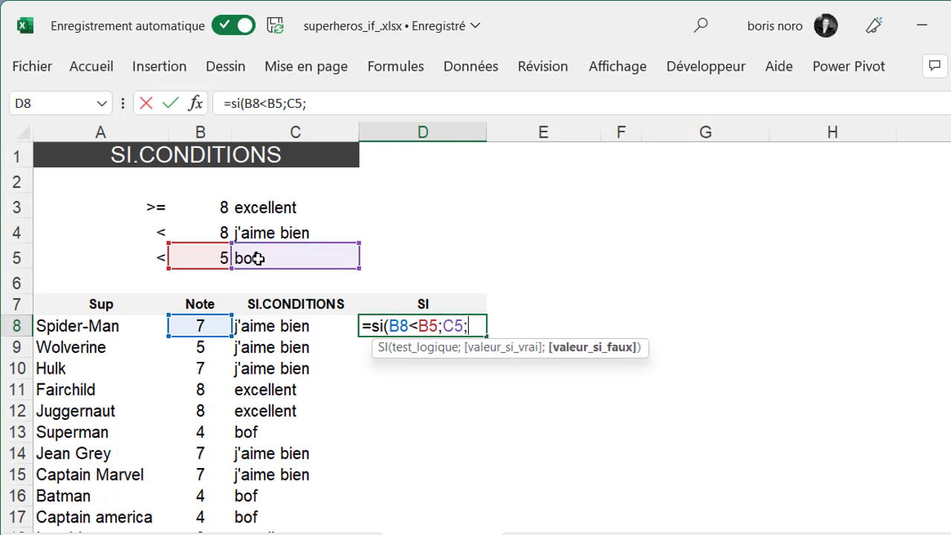
{"action": "type", "text": "s"}
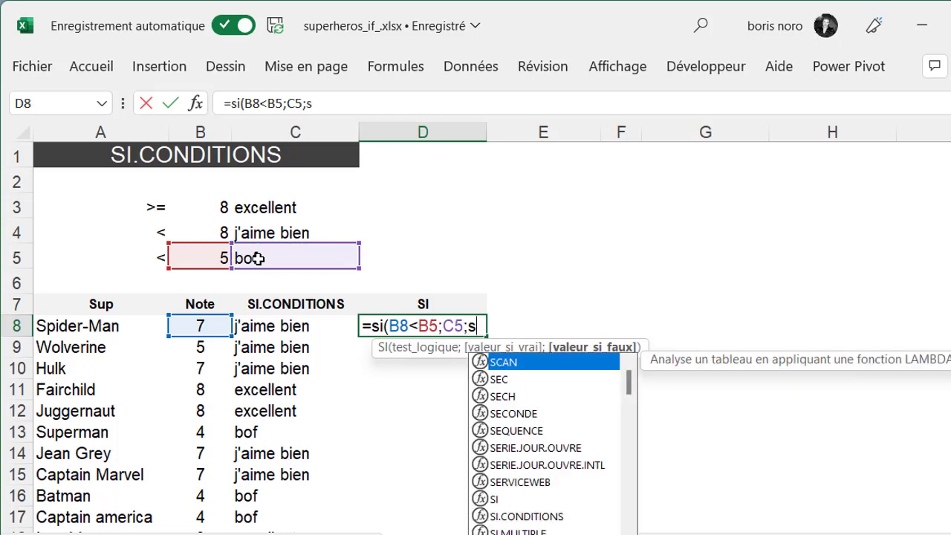
{"action": "type", "text": "i"}
{"action": "key", "text": "Tab"}
Add the nested test B8<B4 returning C4's j'aime bien label, then nest a third SI.
{"action": "left_click", "coordinate": [212, 326]}
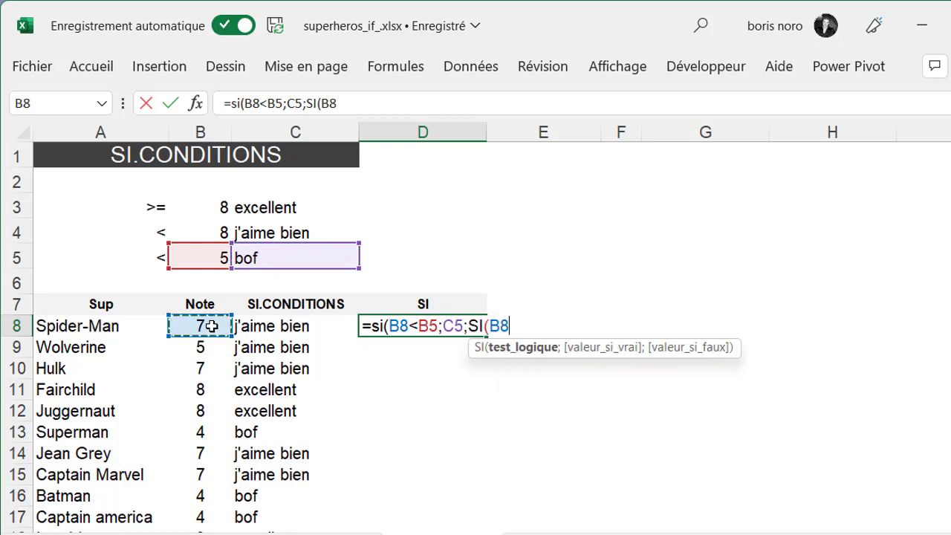
{"action": "type", "text": "<"}
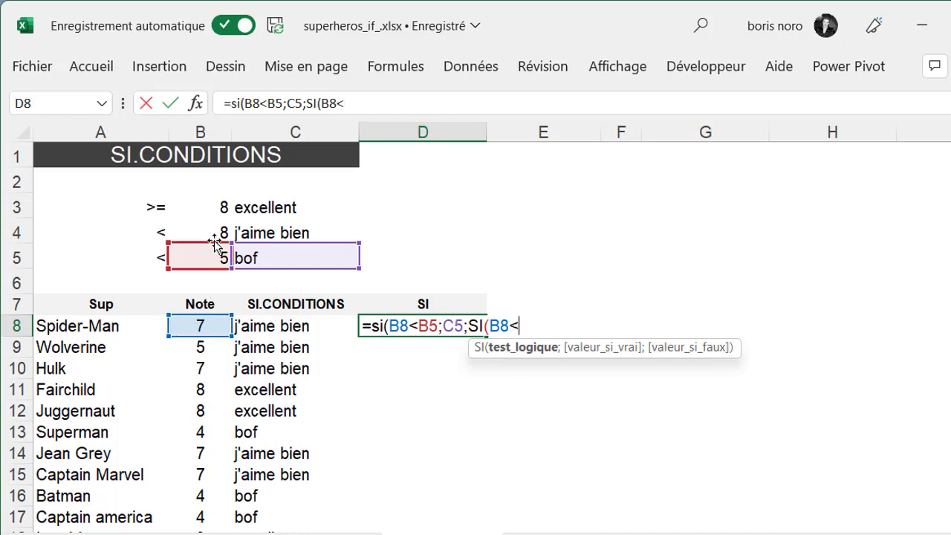
{"action": "left_click", "coordinate": [214, 233]}
{"action": "type", "text": ";"}
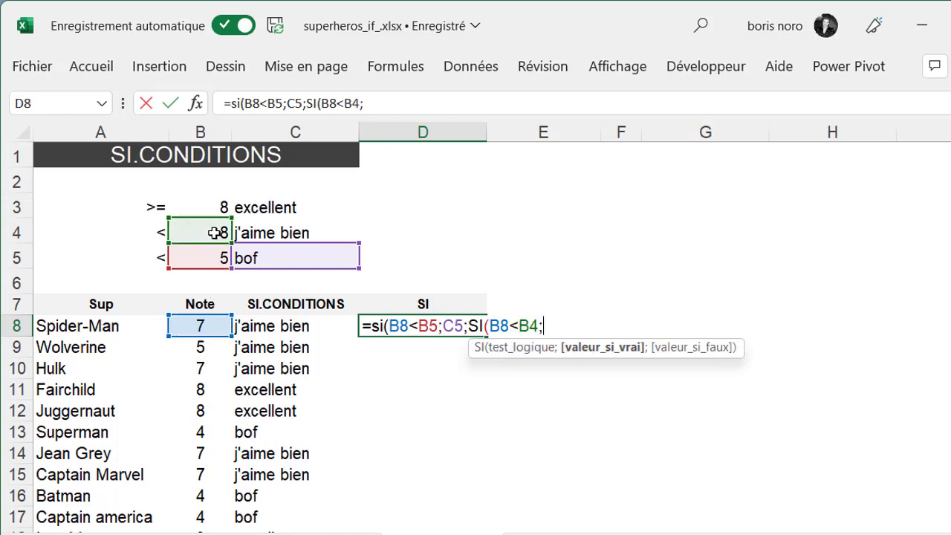
{"action": "left_click", "coordinate": [264, 236]}
{"action": "type", "text": ";"}
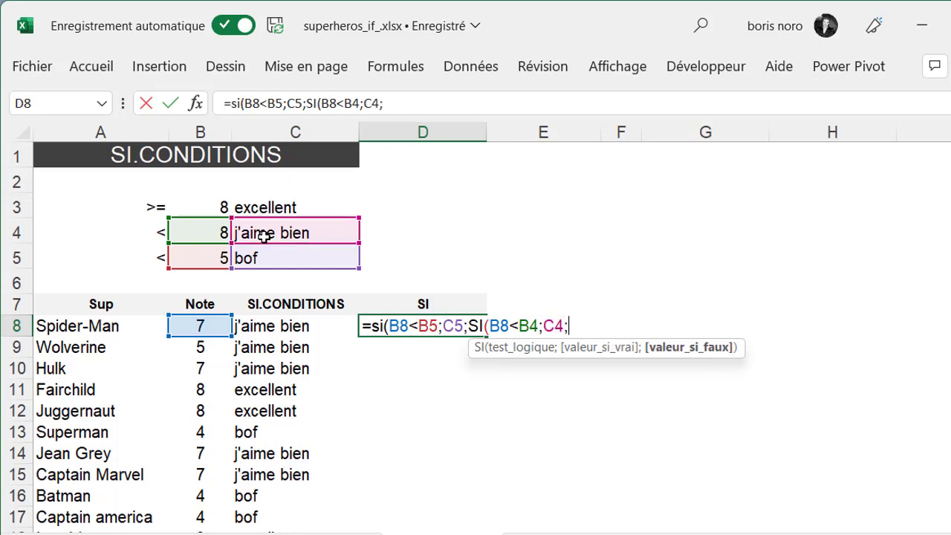
{"action": "type", "text": "si"}
{"action": "key", "text": "Tab"}
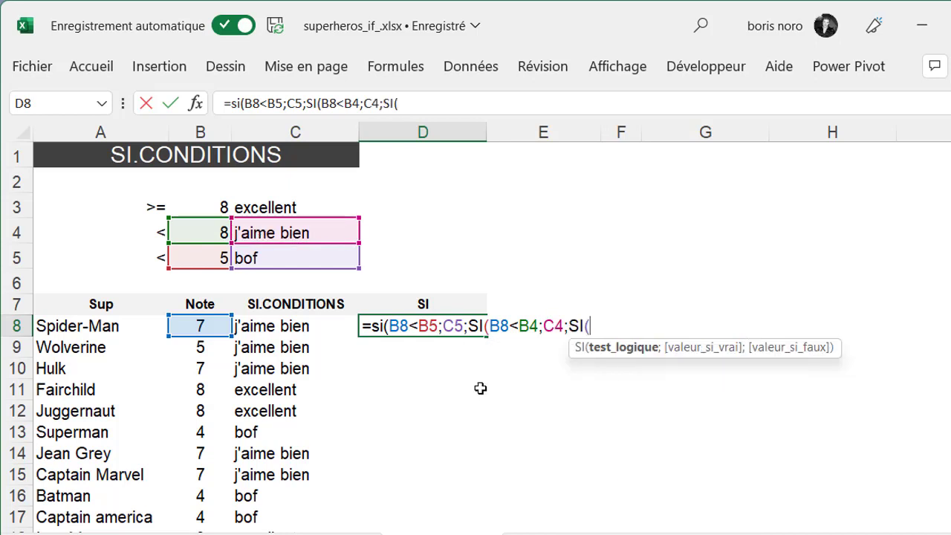
Complete the innermost test B8>=B3 returning C3's excellent label and add closing parentheses.
{"action": "left_click", "coordinate": [210, 327]}
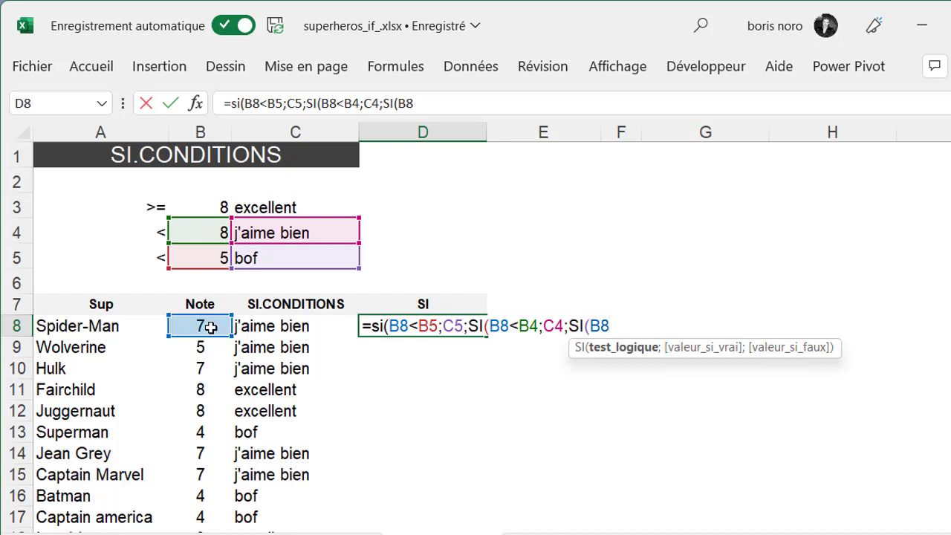
{"action": "type", "text": ">="}
{"action": "left_click", "coordinate": [213, 208]}
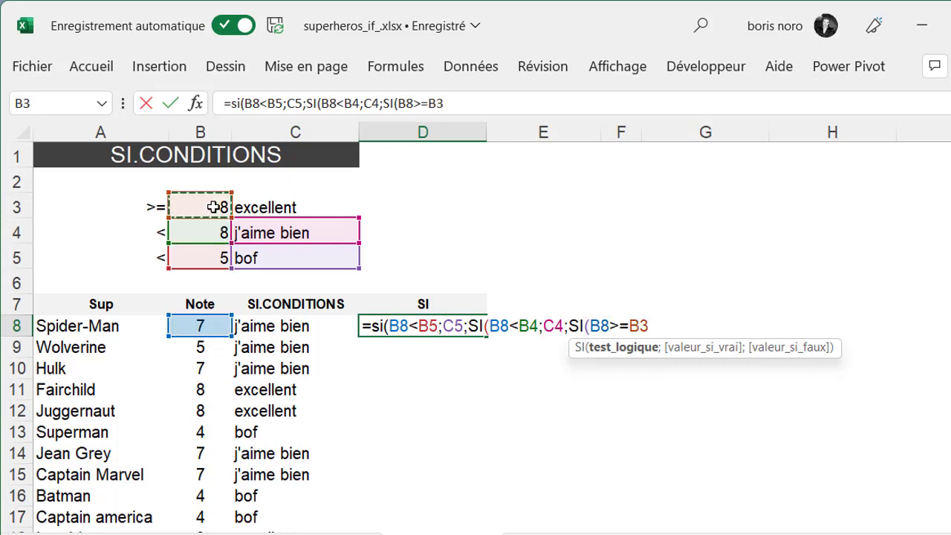
{"action": "type", "text": ";"}
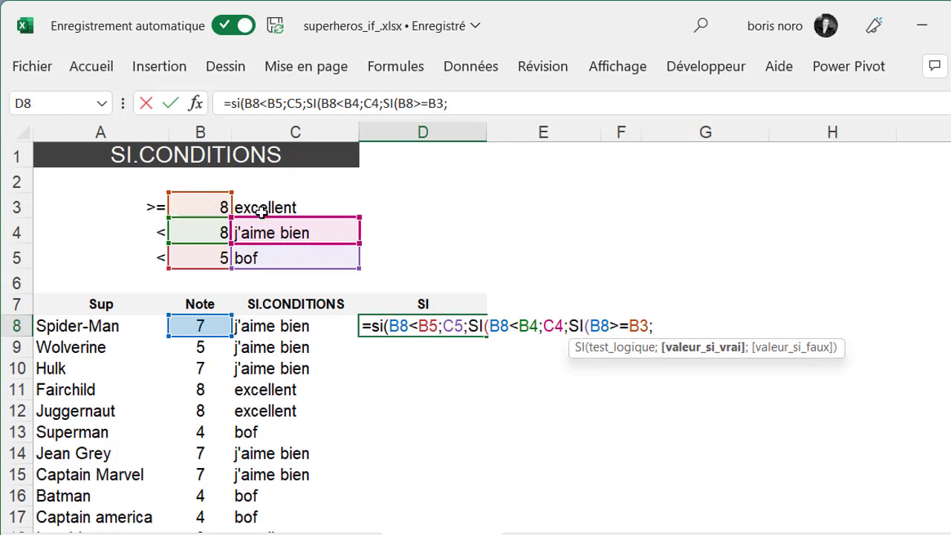
{"action": "left_click", "coordinate": [261, 209]}
{"action": "type", "text": ")"}
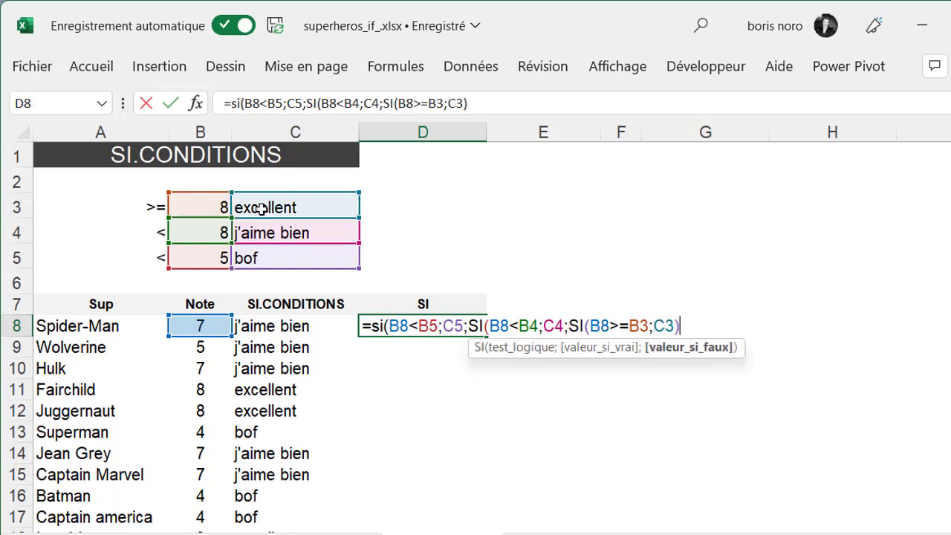
{"action": "type", "text": ")"}
{"action": "type", "text": ")"}
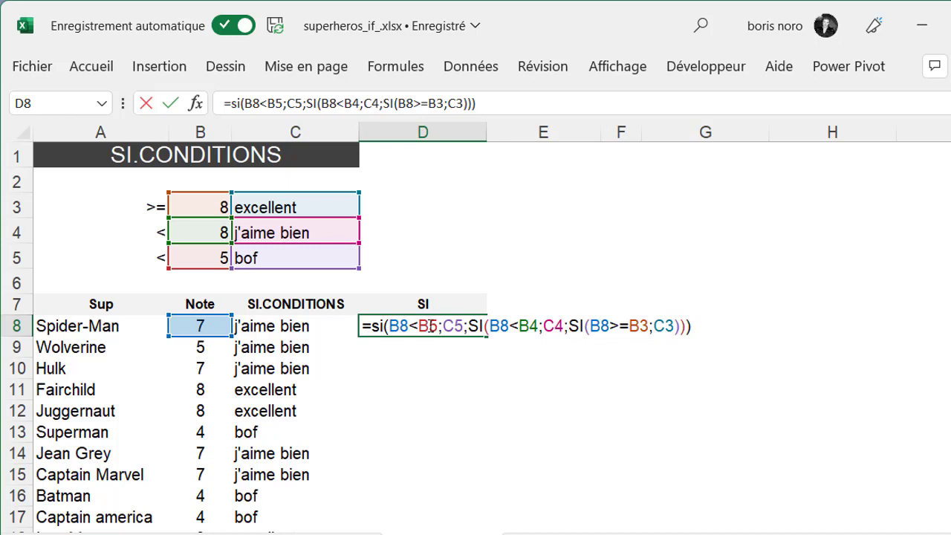
Anchor the rows of B5, C5, B4, C4, B3 and C3 with $ in D8's formula.
{"action": "left_click", "coordinate": [429, 326]}
{"action": "type", "text": "$"}
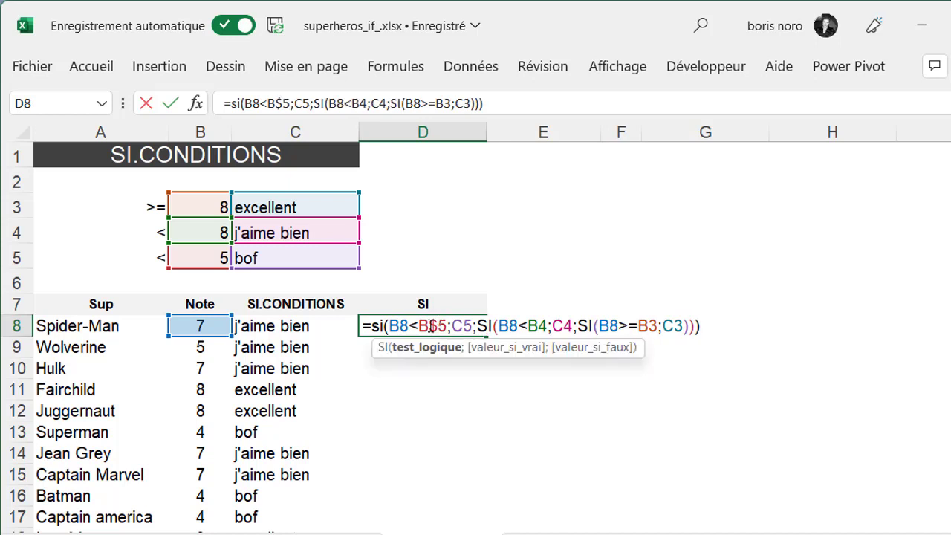
{"action": "left_click", "coordinate": [461, 325]}
{"action": "type", "text": "$"}
{"action": "left_click", "coordinate": [538, 325]}
{"action": "type", "text": "$"}
{"action": "left_click", "coordinate": [580, 327]}
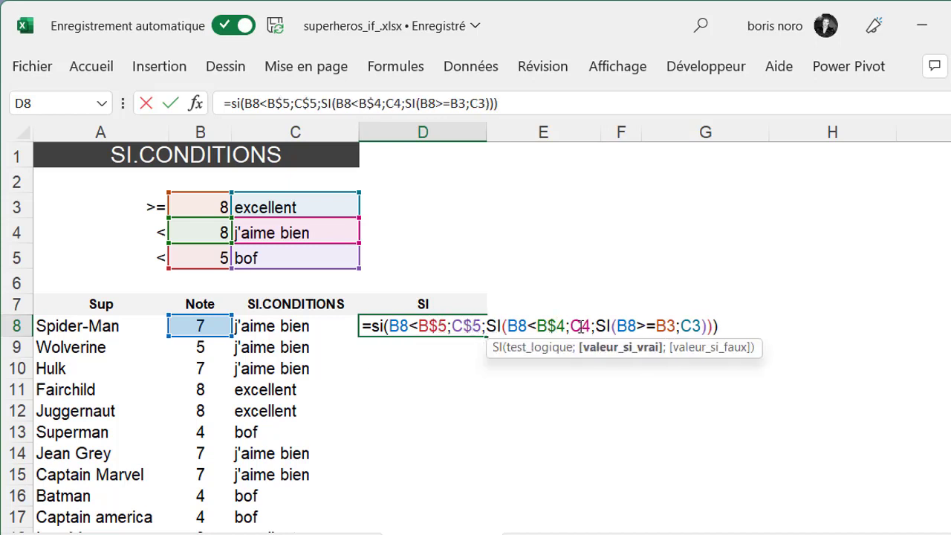
{"action": "type", "text": "$"}
{"action": "left_click", "coordinate": [676, 326]}
{"action": "type", "text": "$"}
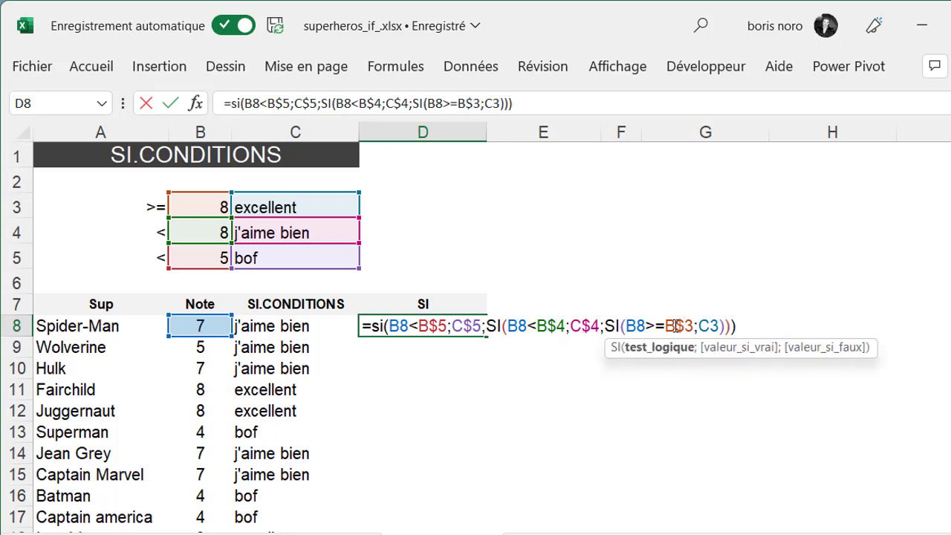
{"action": "left_click", "coordinate": [708, 325]}
{"action": "type", "text": "$"}
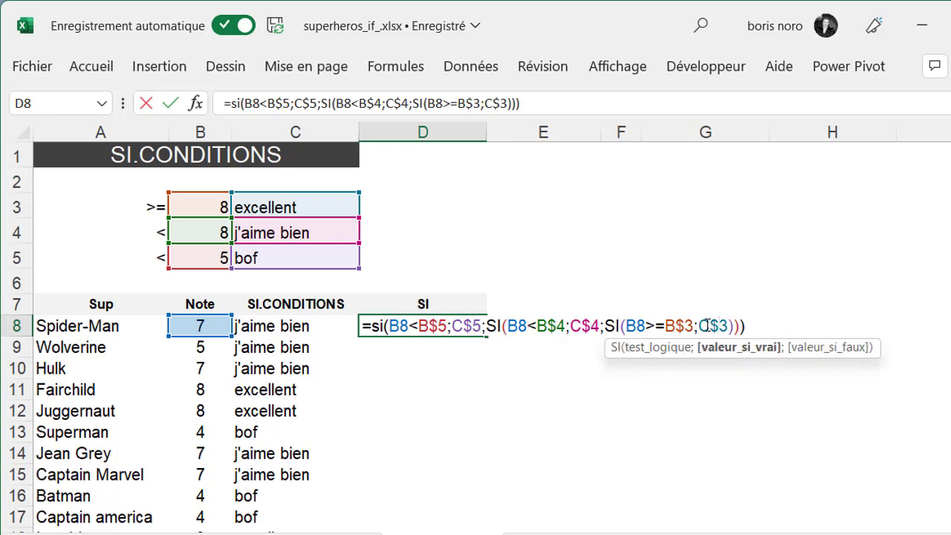
Confirm D8's nested SI formula and fill it down column D to row 17.
{"action": "key", "text": "Return"}
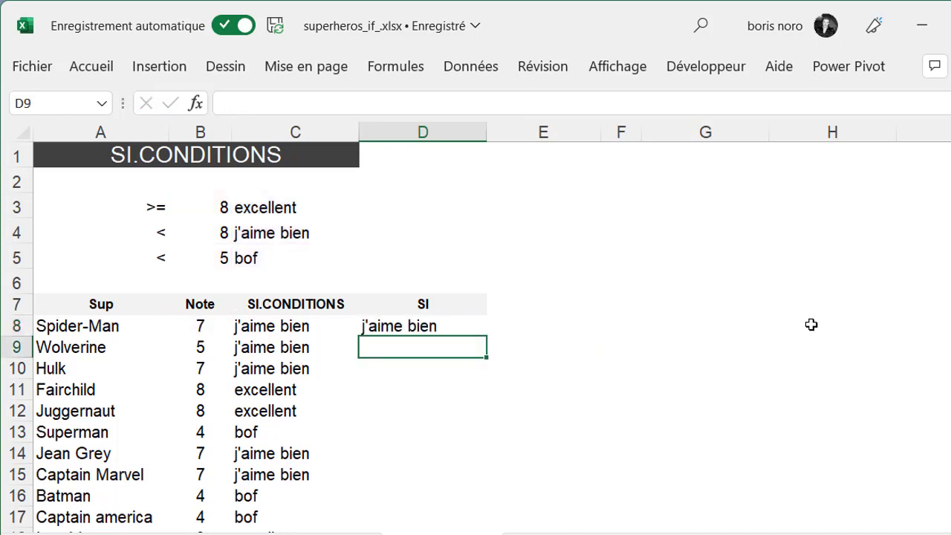
{"action": "key", "text": "Up"}
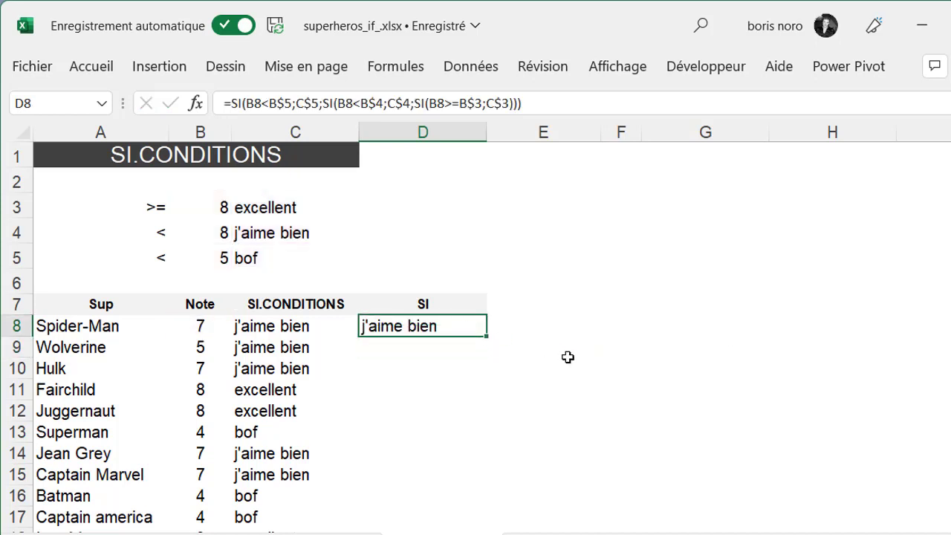
{"action": "double_click", "coordinate": [489, 340]}
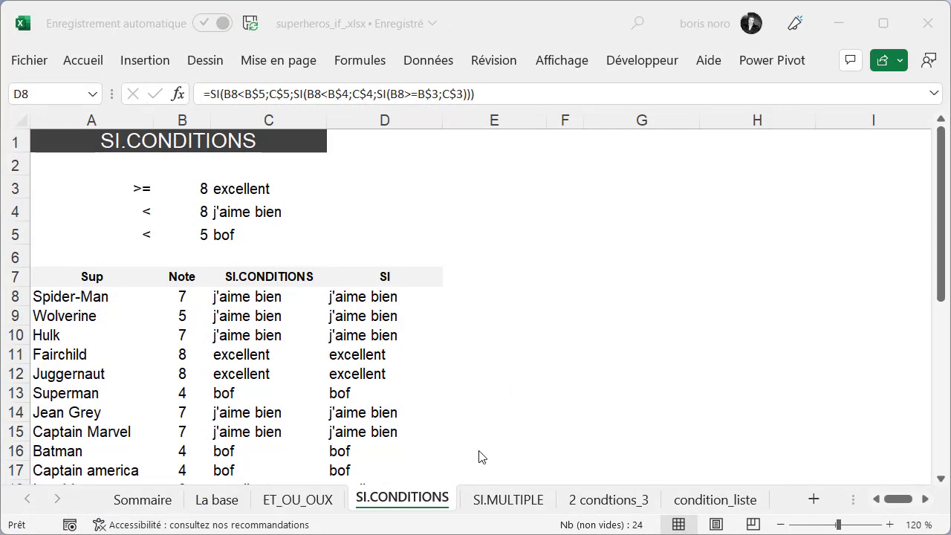
Go to the SI.MULTIPLE sheet, highlight the team list B3:B6 and publishers C3:C6, then select C9.
{"action": "left_click", "coordinate": [483, 503]}
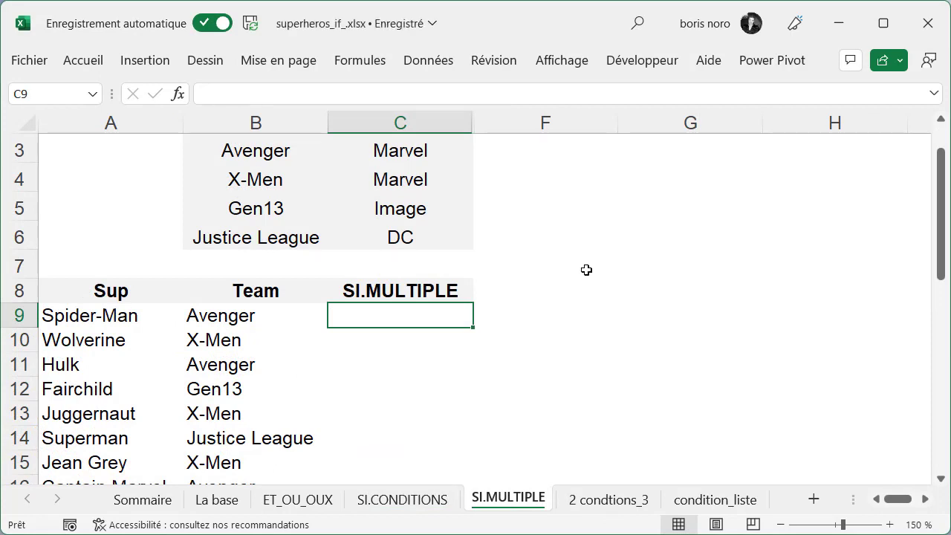
{"action": "left_click", "coordinate": [288, 152]}
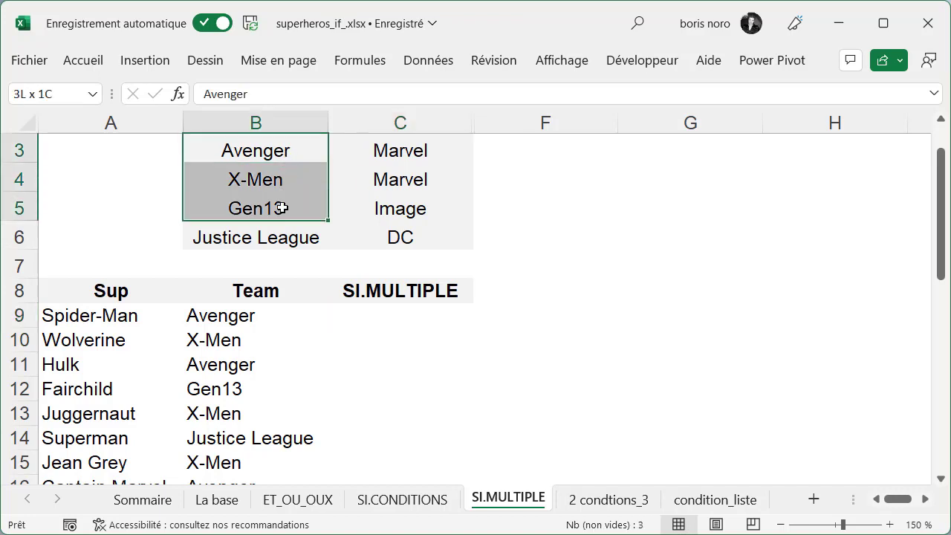
{"action": "left_click_drag", "start_coordinate": [288, 159], "coordinate": [282, 235]}
{"action": "left_click_drag", "start_coordinate": [460, 148], "coordinate": [452, 236]}
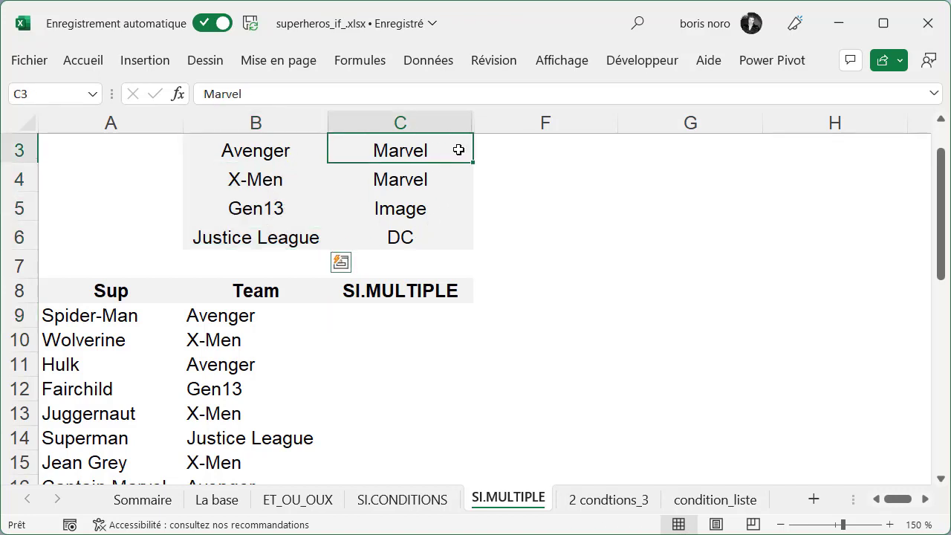
{"action": "left_click", "coordinate": [426, 321]}
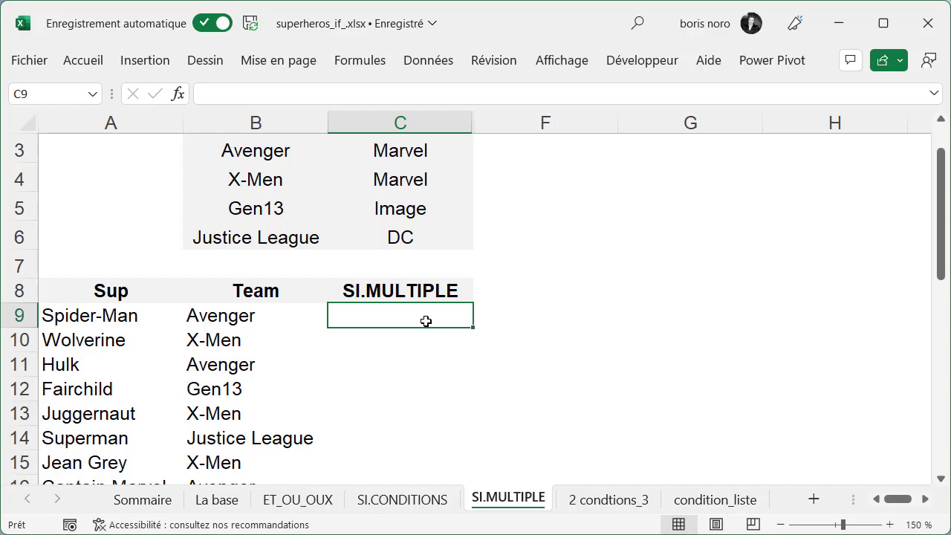
{"action": "left_click", "coordinate": [250, 315]}
{"action": "left_click", "coordinate": [399, 321]}
Start C9's formula =SI.MULTIPLE(B9;B3;C3; matching B9's team against Avenger returning Marvel.
{"action": "type", "text": "="}
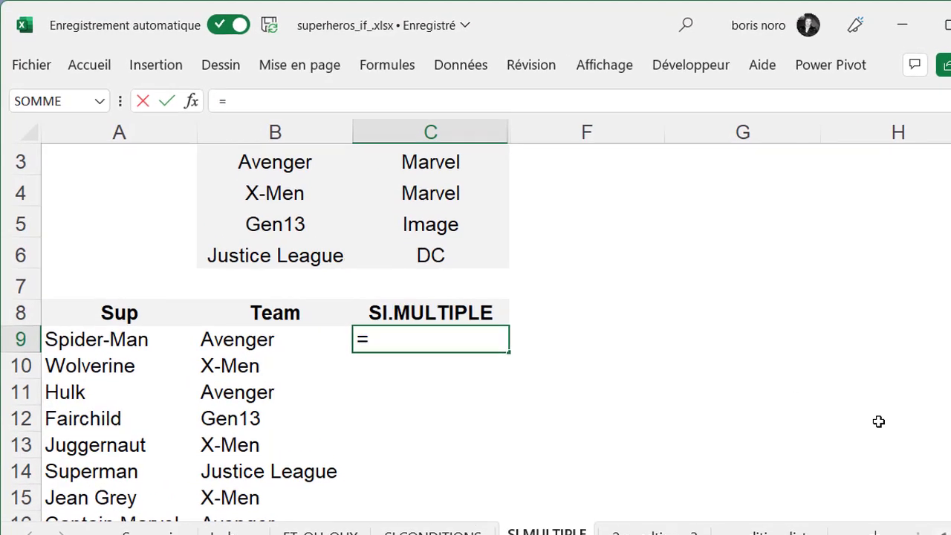
{"action": "type", "text": "si"}
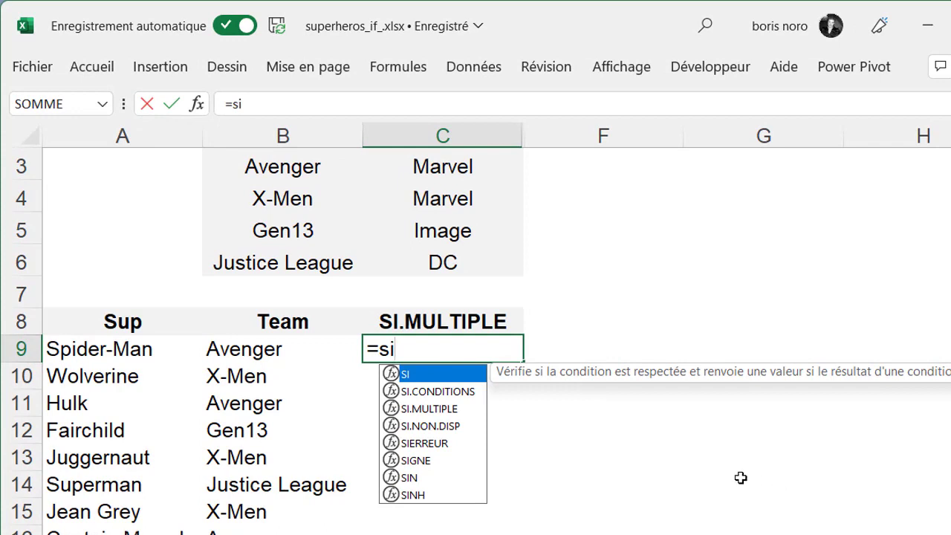
{"action": "key", "text": "Down"}
{"action": "key", "text": "Down"}
{"action": "key", "text": "Tab"}
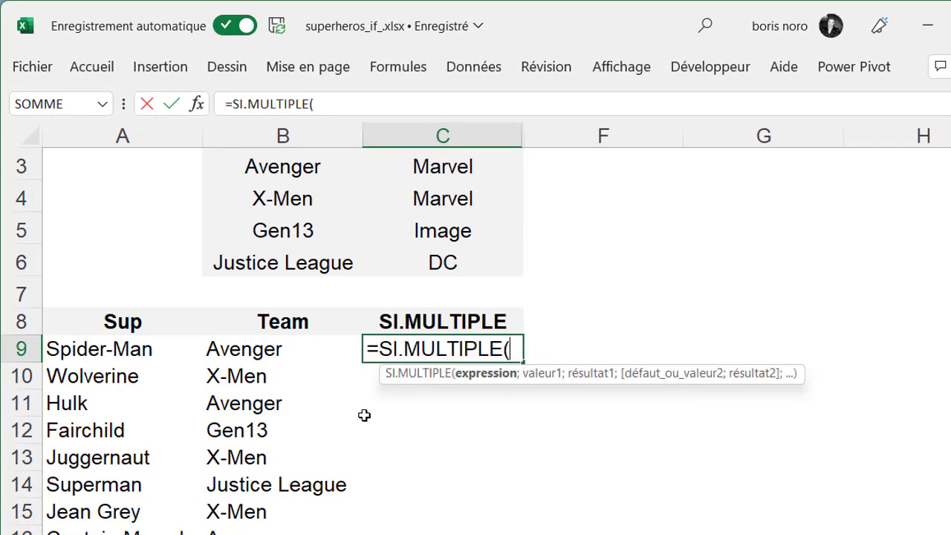
{"action": "left_click", "coordinate": [271, 350]}
{"action": "type", "text": ";"}
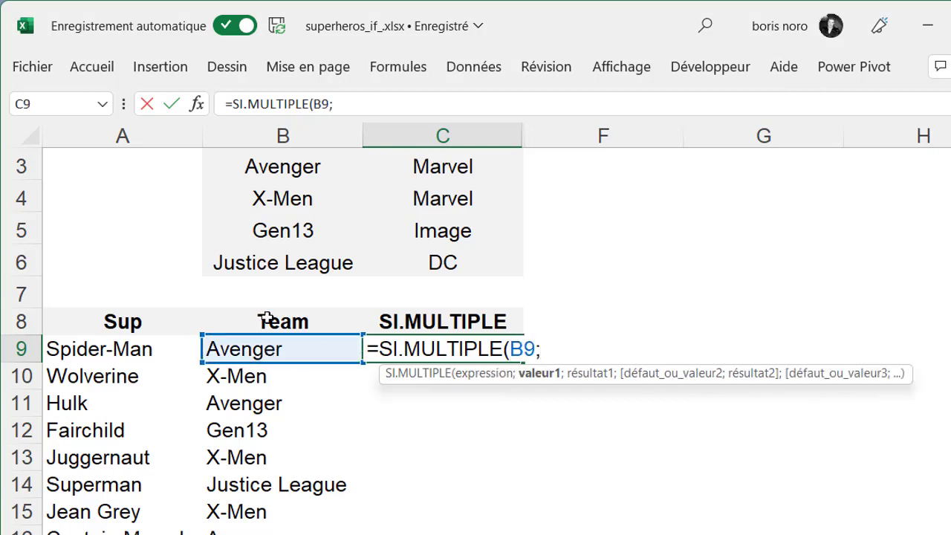
{"action": "left_click", "coordinate": [275, 170]}
{"action": "type", "text": ";"}
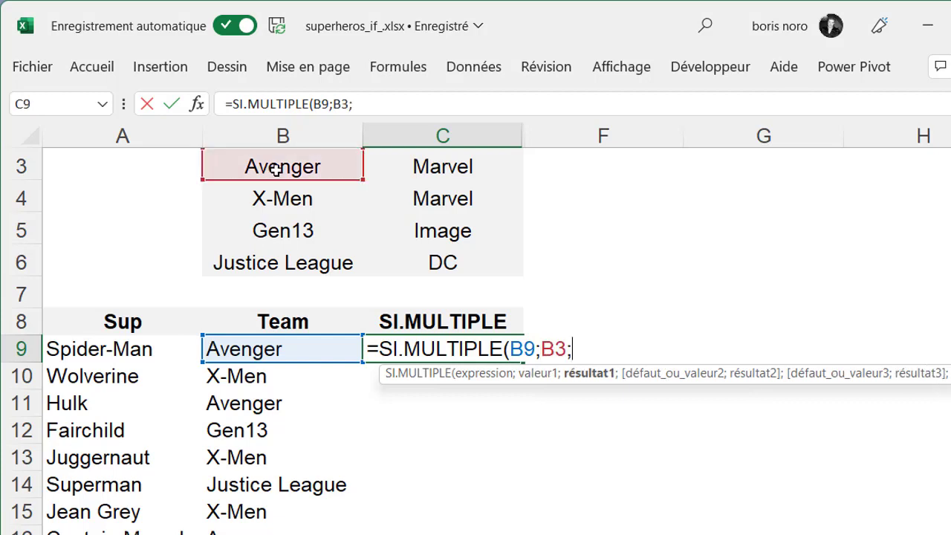
{"action": "left_click", "coordinate": [426, 168]}
{"action": "type", "text": ";"}
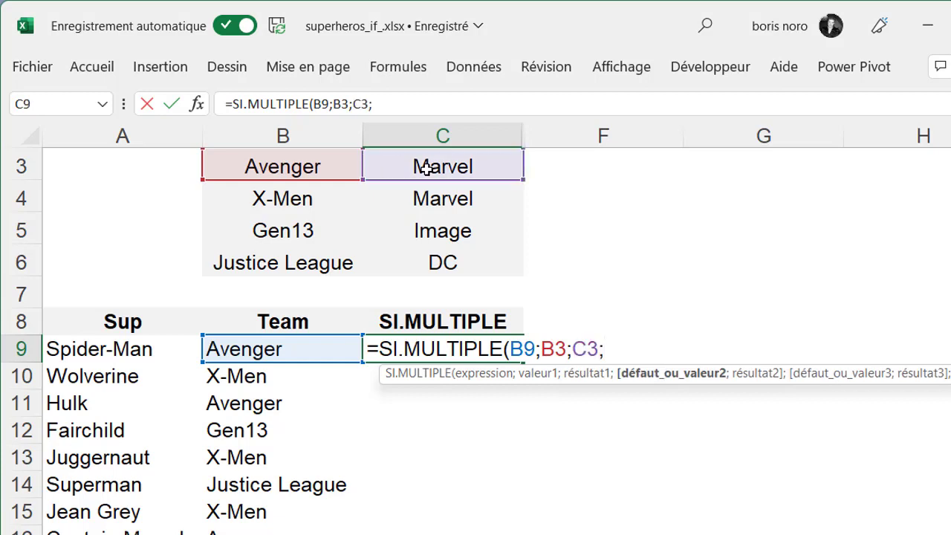
Add the pairs B4;C4, B5;C5 and B6;C6 and close the SI.MULTIPLE parenthesis.
{"action": "left_click", "coordinate": [297, 205]}
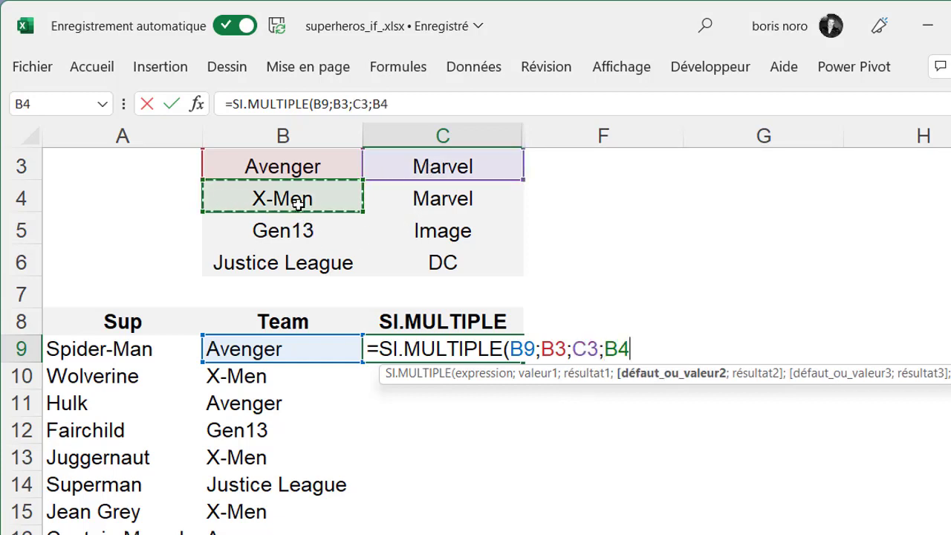
{"action": "type", "text": ";"}
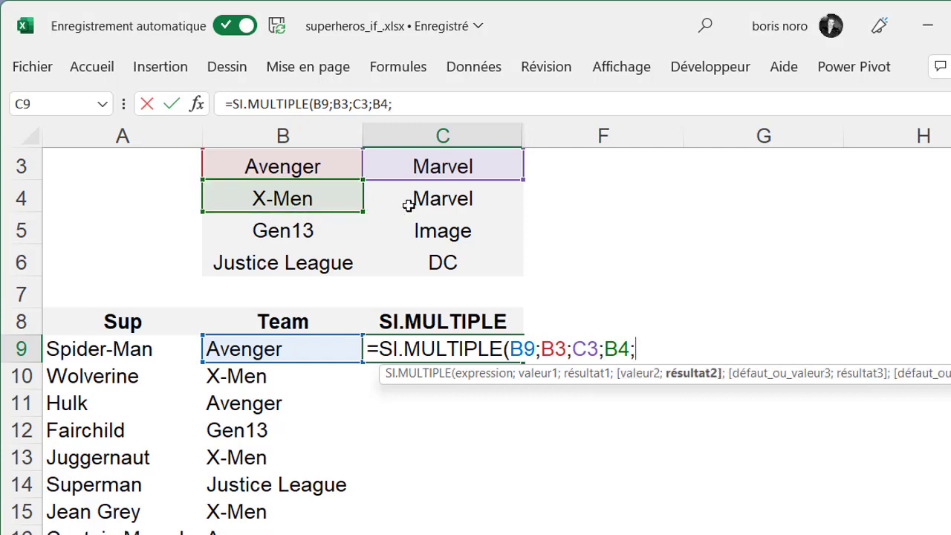
{"action": "left_click", "coordinate": [408, 205]}
{"action": "type", "text": ";"}
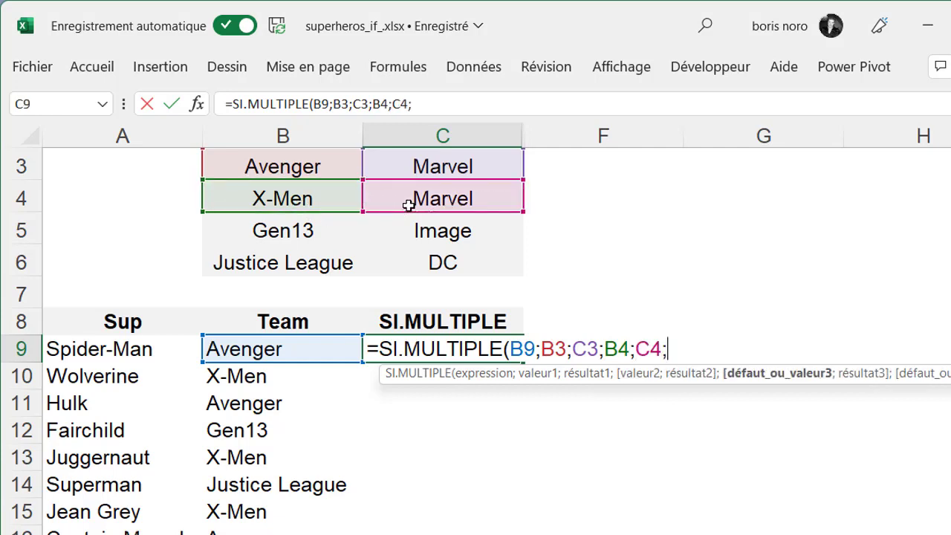
{"action": "left_click", "coordinate": [286, 238]}
{"action": "type", "text": ";"}
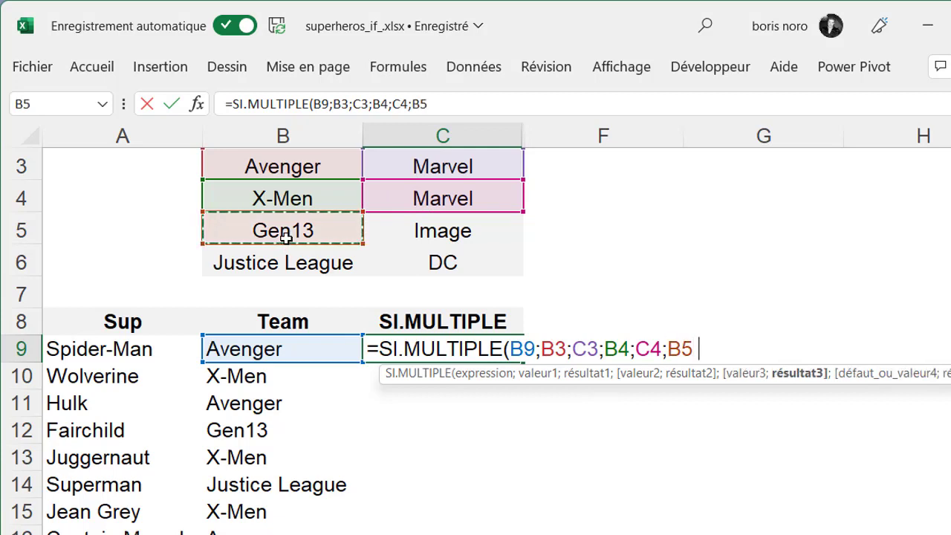
{"action": "left_click", "coordinate": [420, 236]}
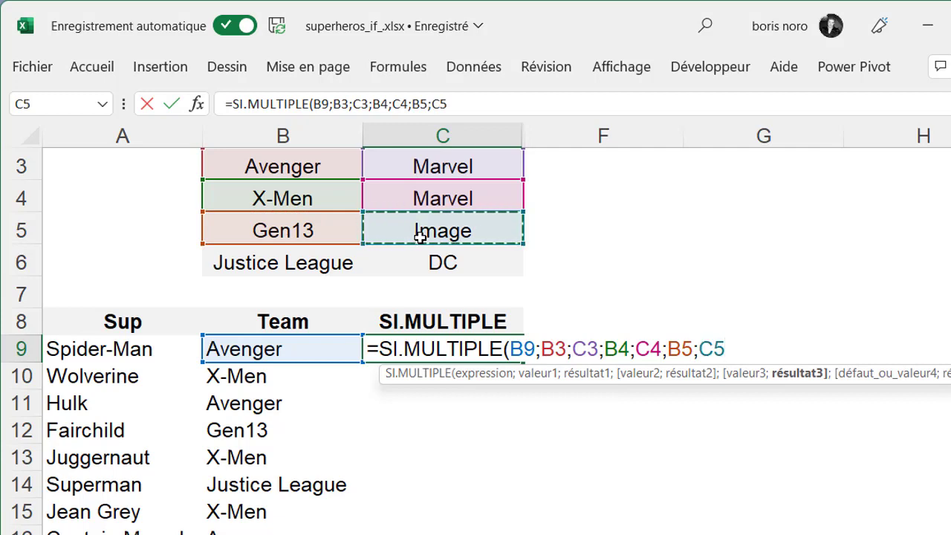
{"action": "type", "text": ";"}
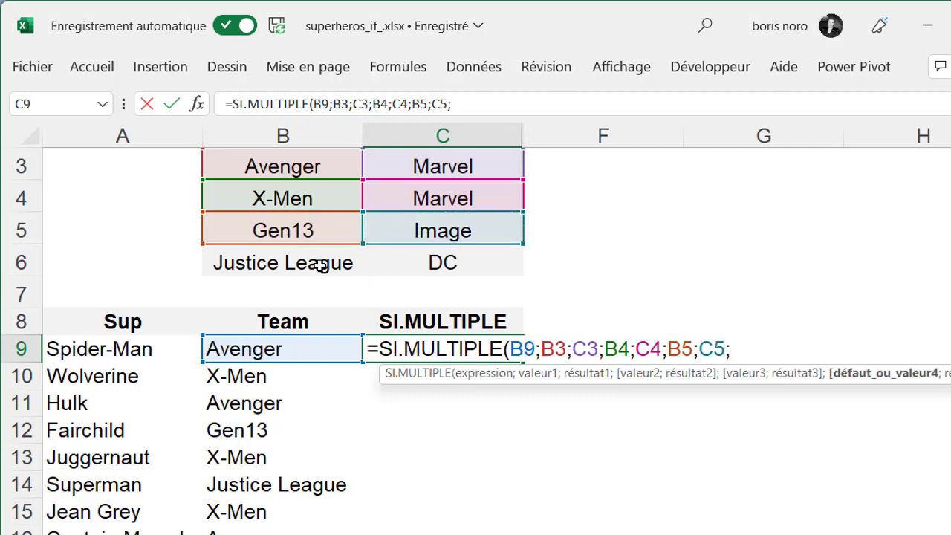
{"action": "left_click", "coordinate": [321, 266]}
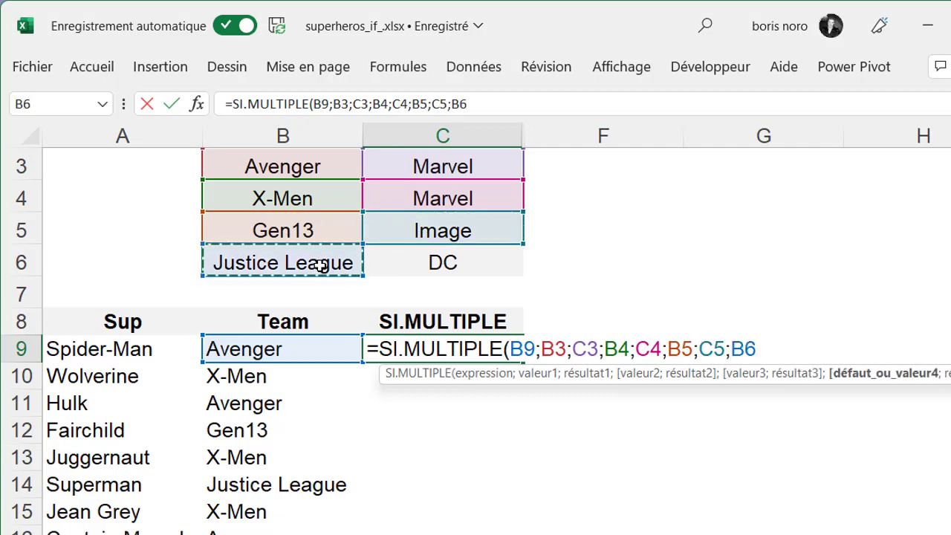
{"action": "type", "text": ";"}
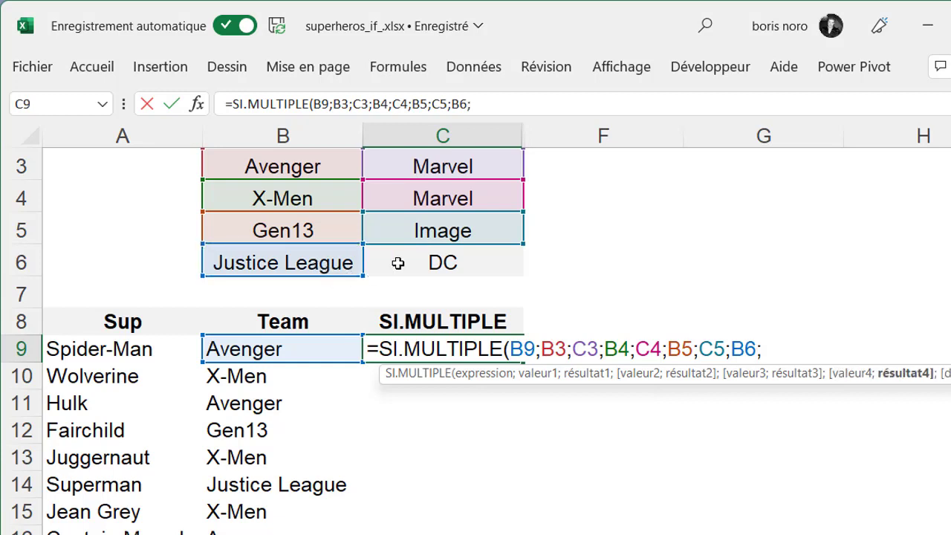
{"action": "left_click", "coordinate": [398, 263]}
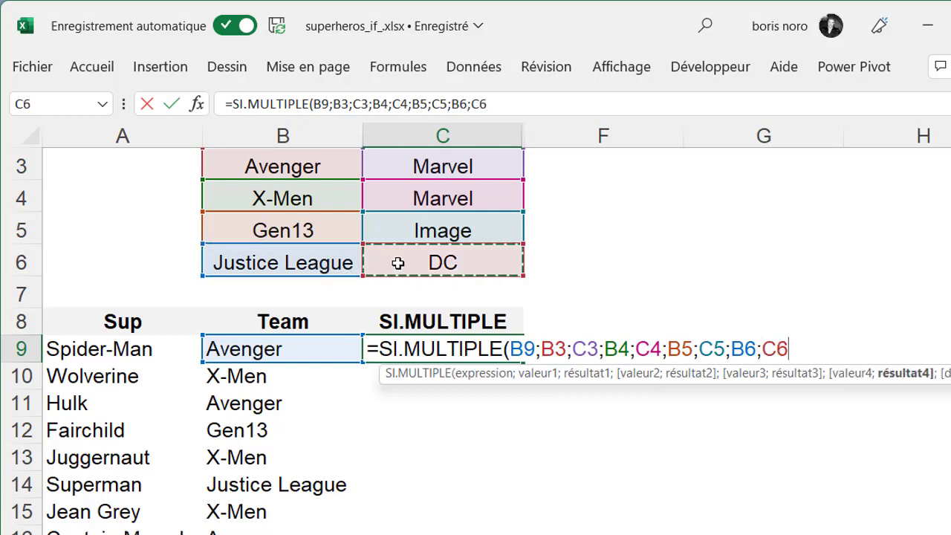
{"action": "type", "text": ")"}
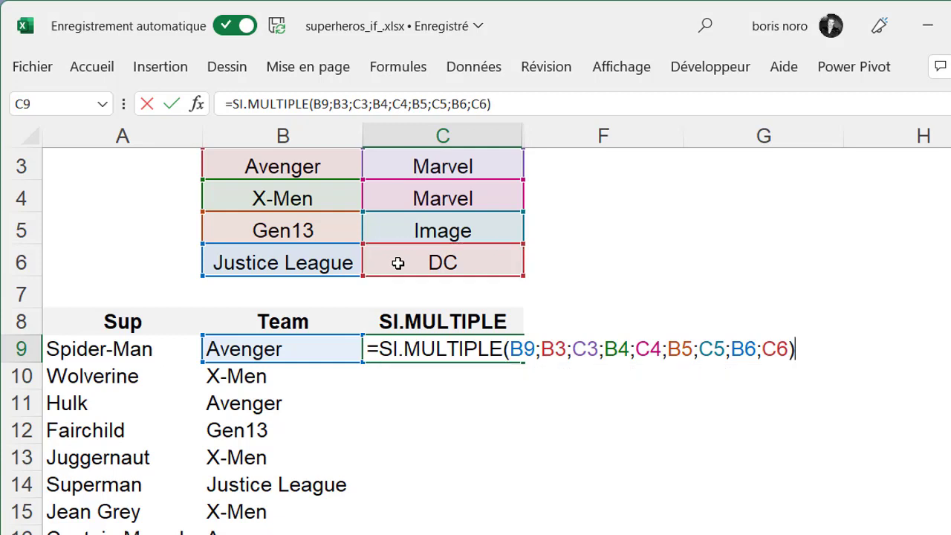
Anchor the rows of B3, C3, B4 and C4 with $ in C9's formula.
{"action": "left_click", "coordinate": [555, 350]}
{"action": "type", "text": "$"}
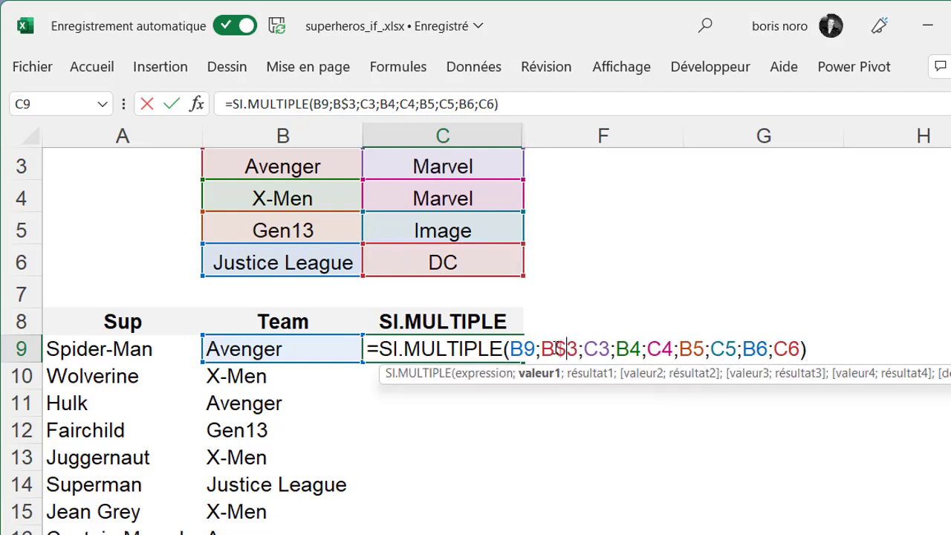
{"action": "left_click", "coordinate": [586, 350]}
{"action": "type", "text": "$"}
{"action": "left_click", "coordinate": [640, 350]}
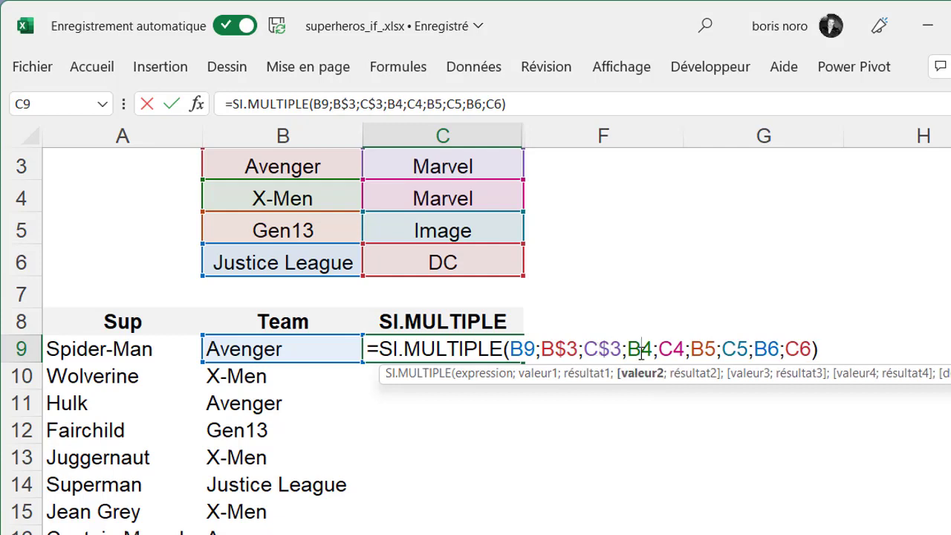
{"action": "type", "text": "$"}
{"action": "left_click", "coordinate": [681, 349]}
{"action": "type", "text": "$"}
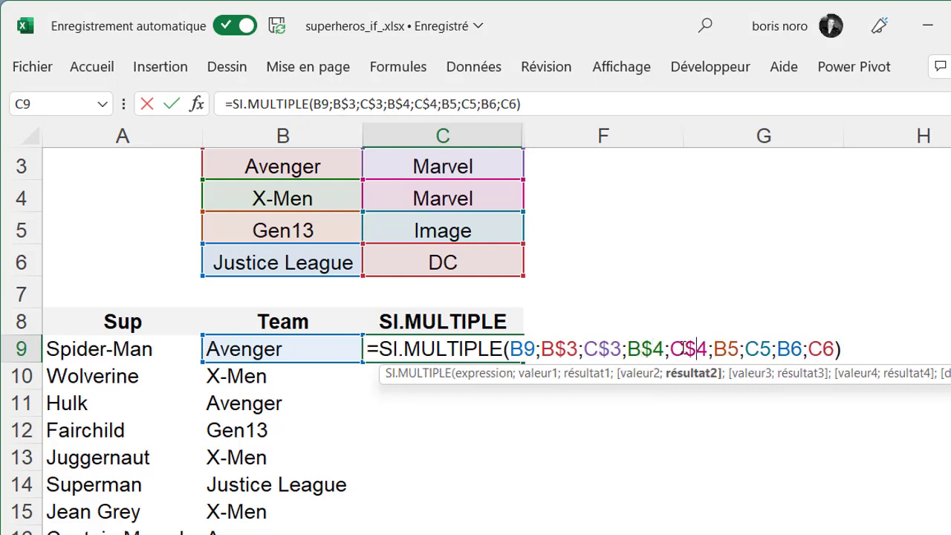
Anchor B5, C5, B6 and C6 rows too, confirm the formula showing Marvel, and reselect C9.
{"action": "left_click", "coordinate": [728, 349]}
{"action": "type", "text": "$"}
{"action": "left_click", "coordinate": [773, 349]}
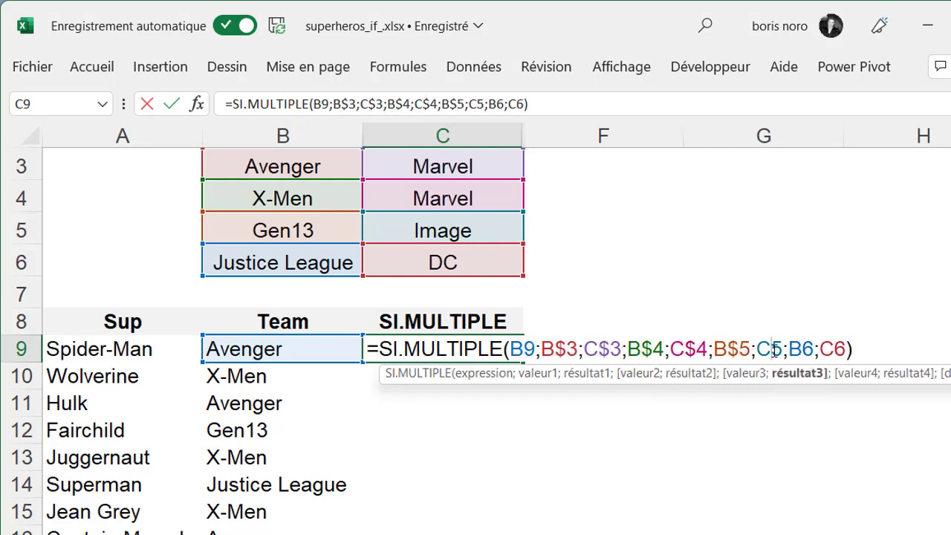
{"action": "type", "text": "$"}
{"action": "left_click", "coordinate": [811, 350]}
{"action": "type", "text": "$"}
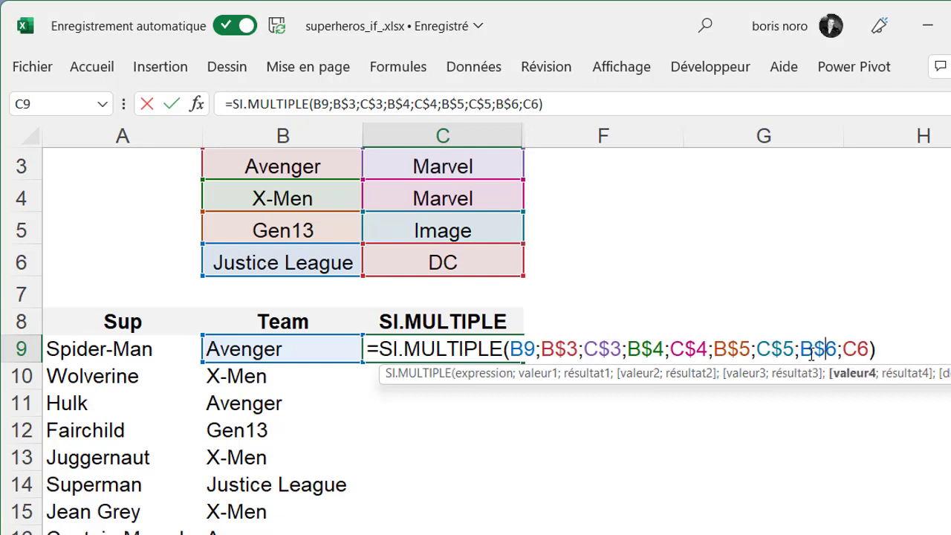
{"action": "left_click", "coordinate": [857, 349]}
{"action": "type", "text": "$"}
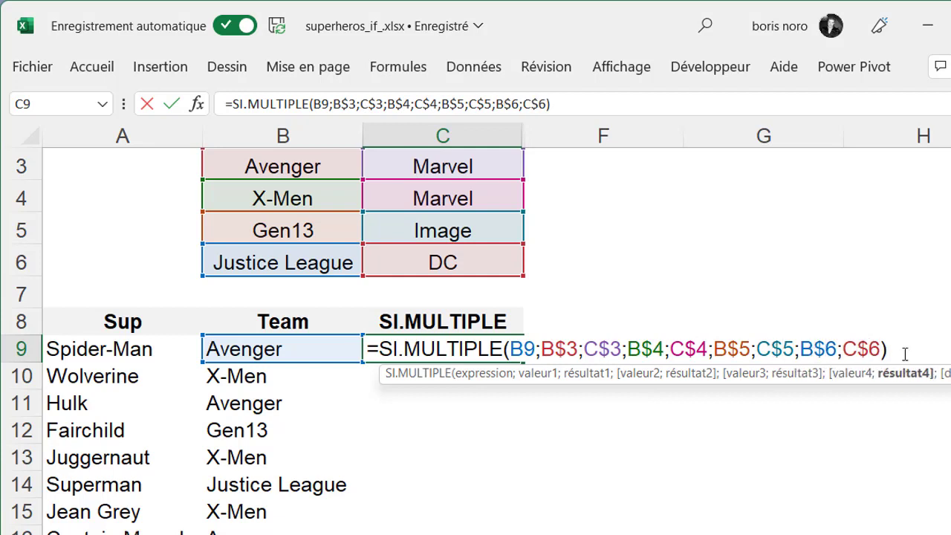
{"action": "key", "text": "Return"}
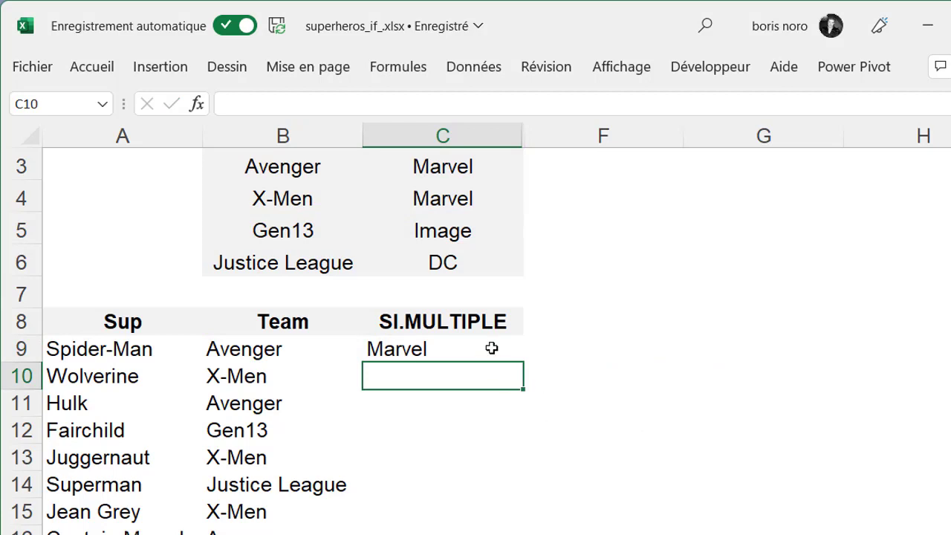
{"action": "left_click", "coordinate": [431, 347]}
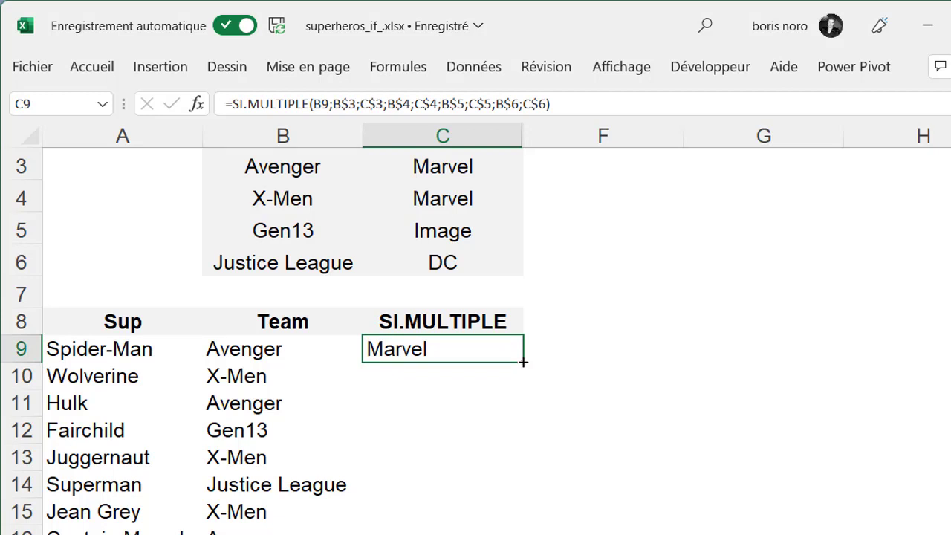
Fill C9's SI.MULTIPLE formula down column C for all heroes.
{"action": "double_click", "coordinate": [523, 362]}
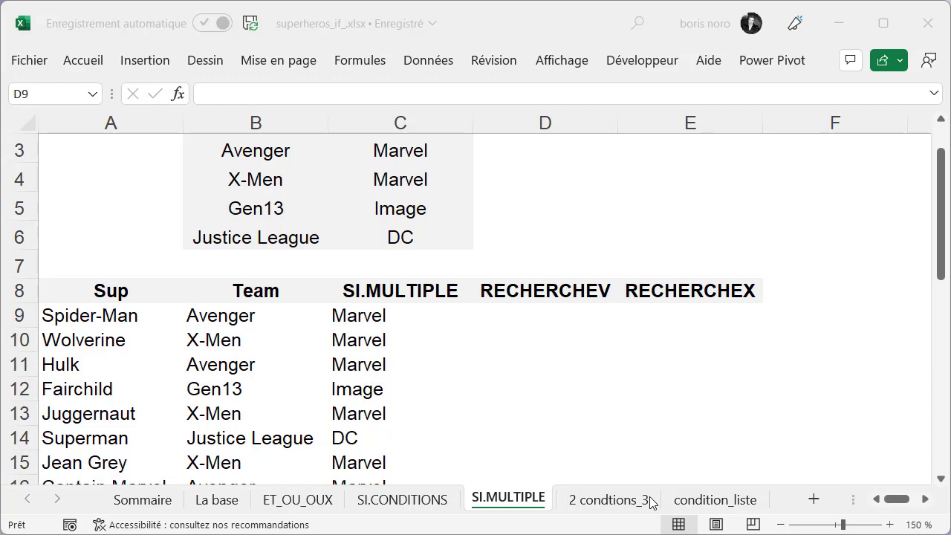
In D9 type =RECHERCHEV(B9;B3:C6;2;FAUX) for an exact-match publisher lookup.
{"action": "left_click", "coordinate": [553, 307]}
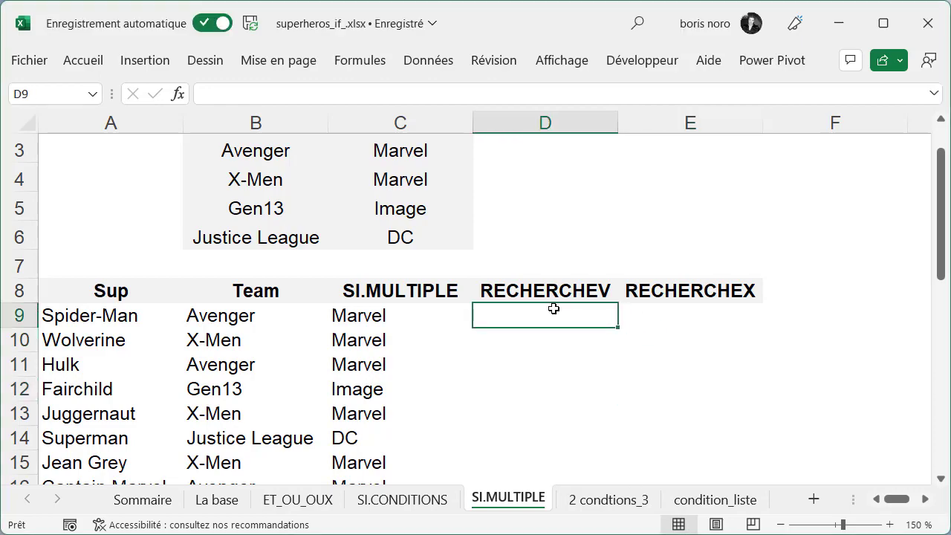
{"action": "type", "text": "=RECHERCHEV("}
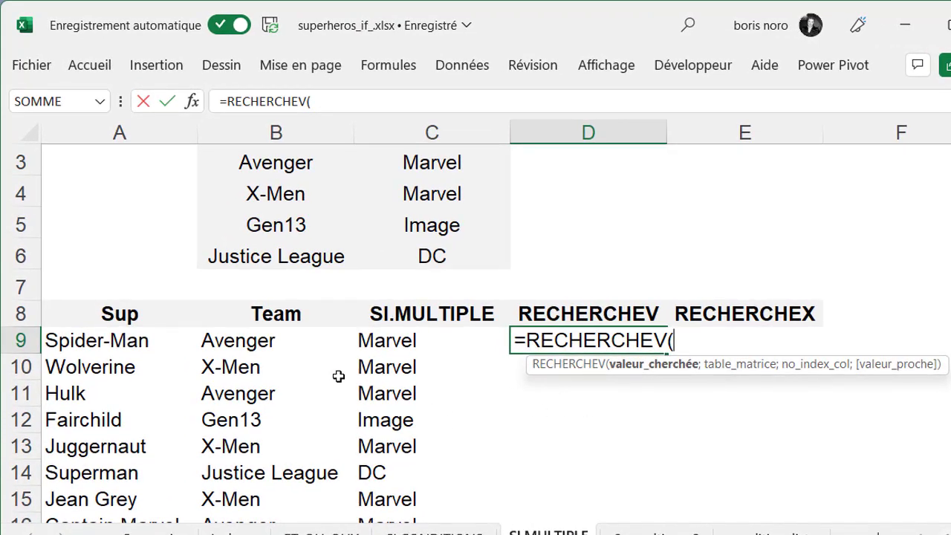
{"action": "left_click", "coordinate": [273, 342]}
{"action": "type", "text": ";"}
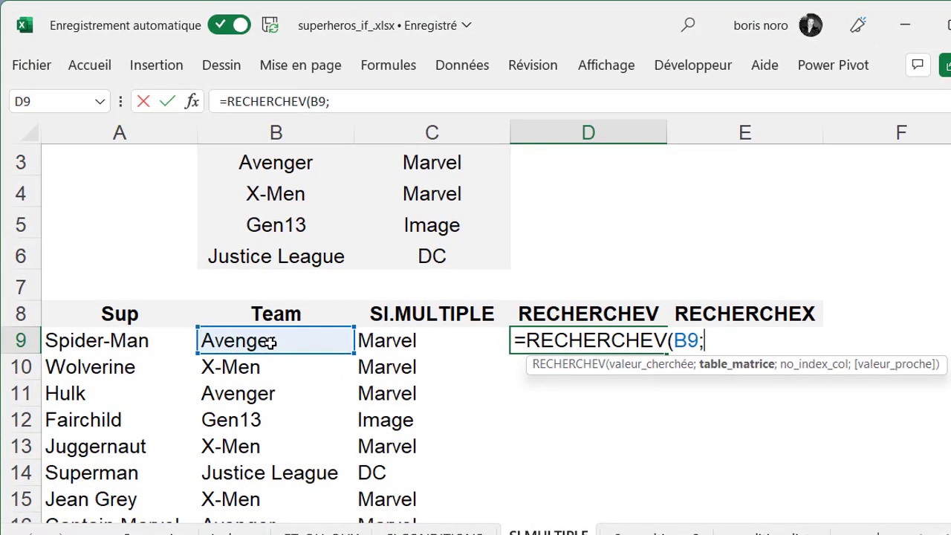
{"action": "left_click", "coordinate": [268, 168]}
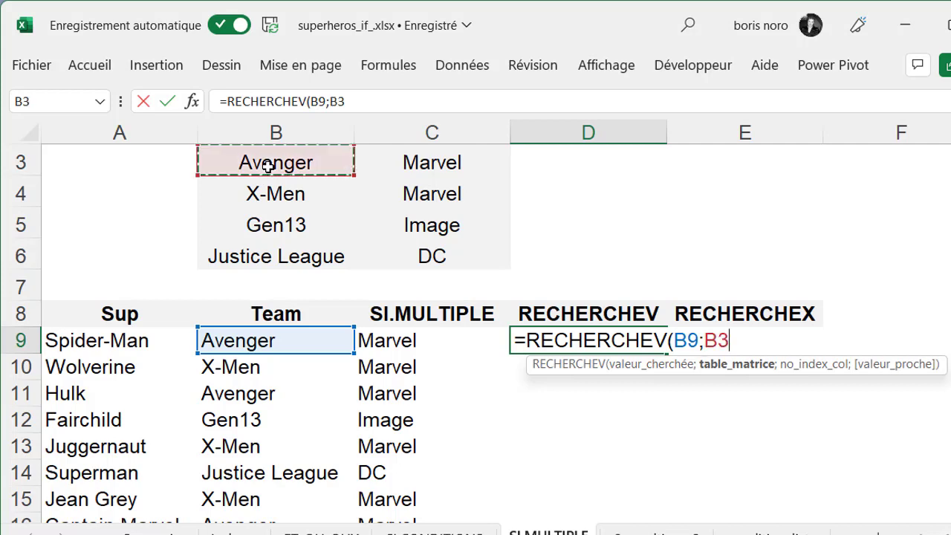
{"action": "left_click_drag", "start_coordinate": [301, 171], "coordinate": [402, 245]}
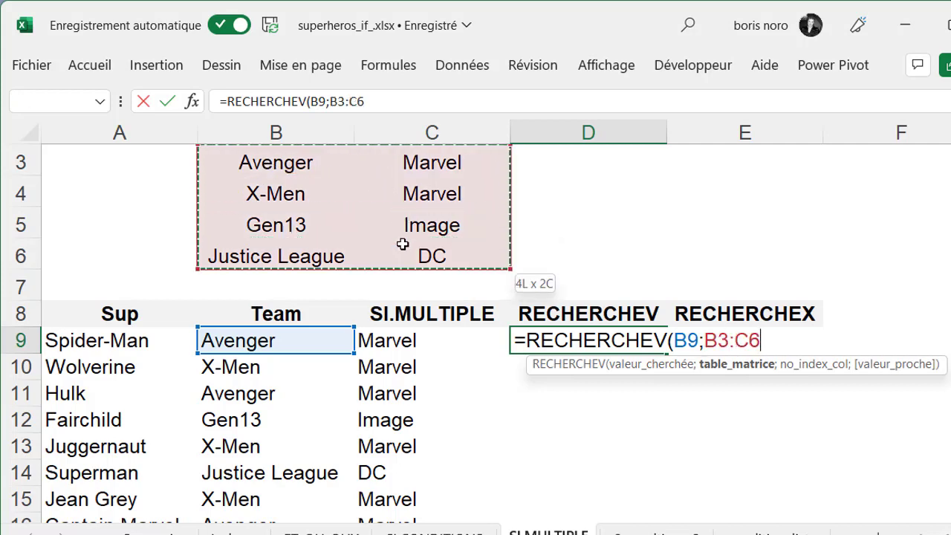
{"action": "type", "text": ";"}
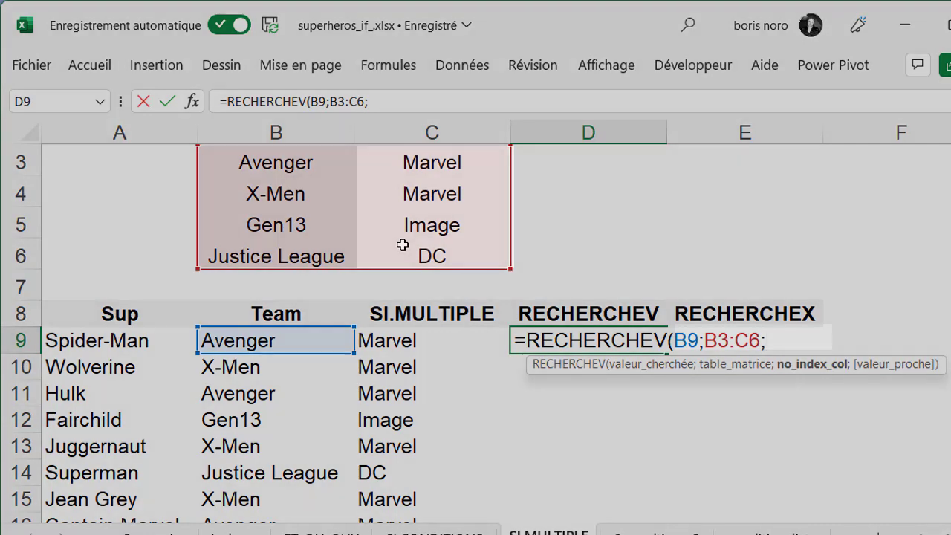
{"action": "type", "text": "2"}
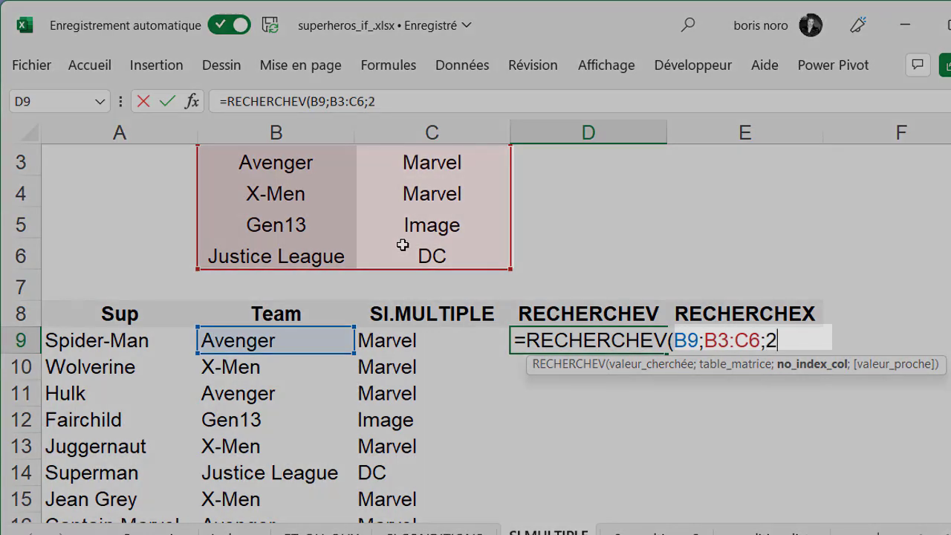
{"action": "type", "text": ";"}
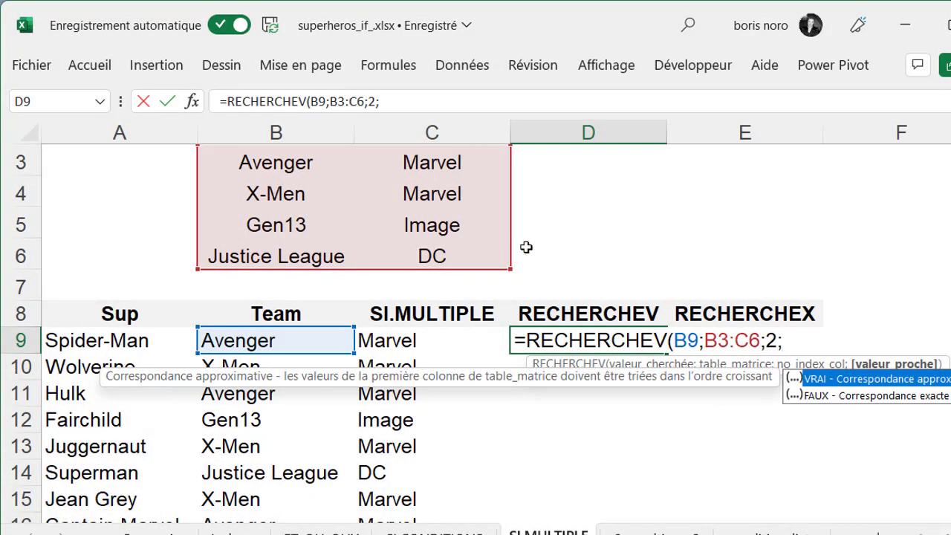
{"action": "double_click", "coordinate": [844, 397]}
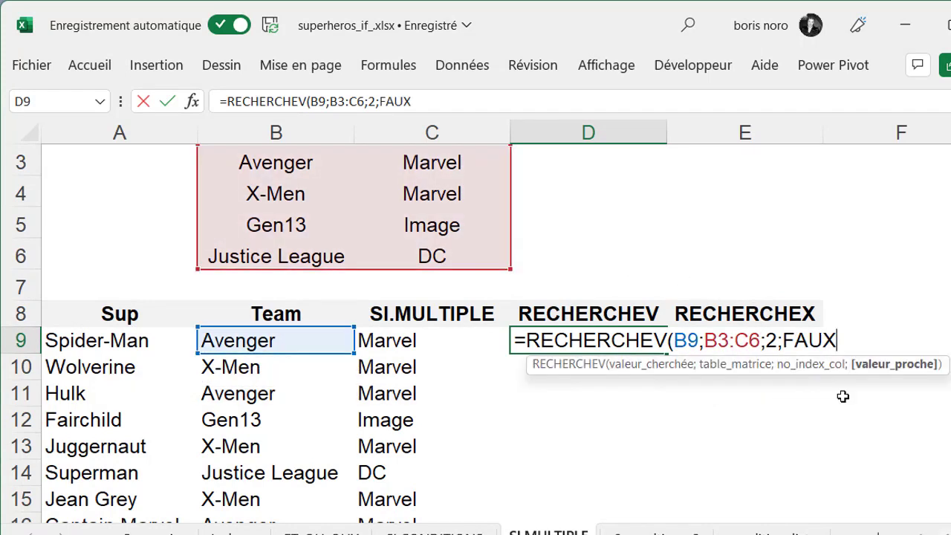
{"action": "type", "text": ")"}
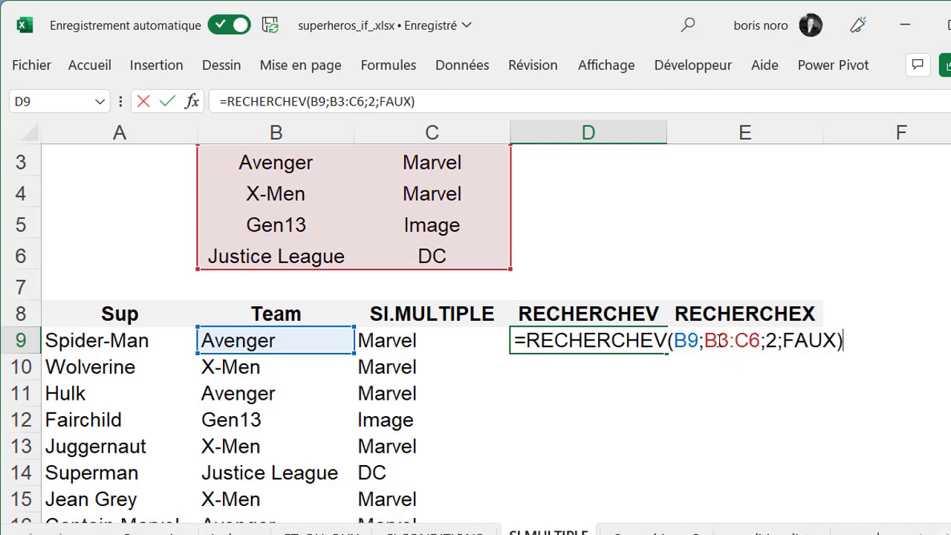
Change the lookup range to B$3:C$6 and confirm D9, showing Marvel.
{"action": "left_click", "coordinate": [717, 339]}
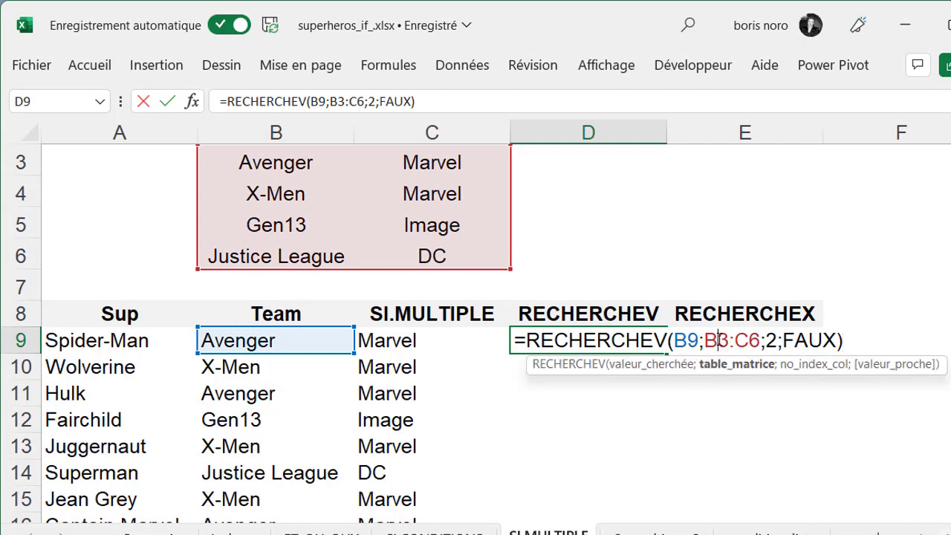
{"action": "type", "text": "$"}
{"action": "left_click", "coordinate": [759, 339]}
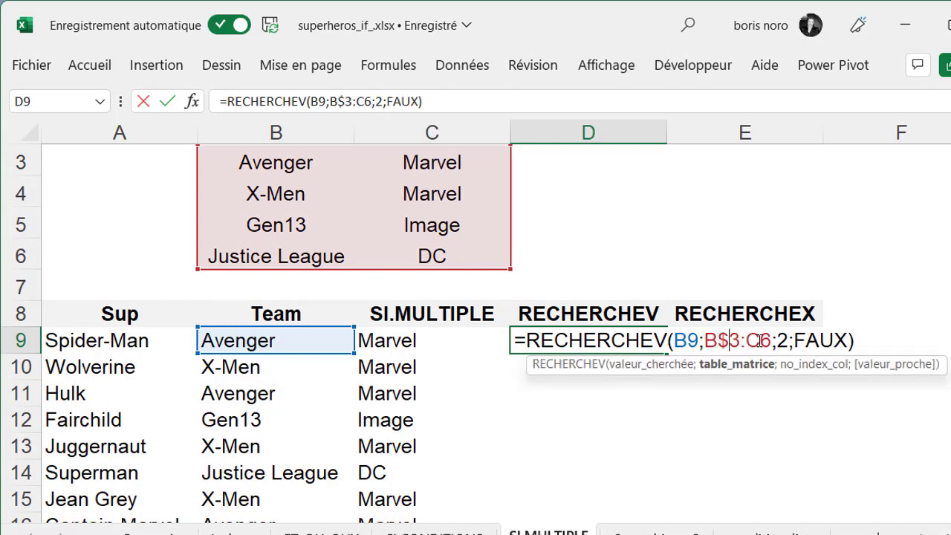
{"action": "type", "text": "$"}
{"action": "key", "text": "Return"}
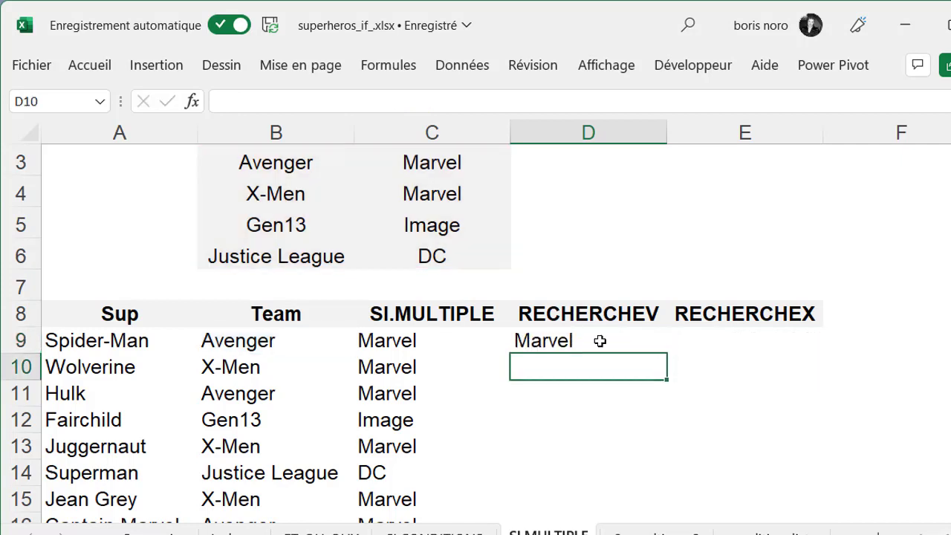
Fill D9's RECHERCHEV formula down column D to match the SI.MULTIPLE publishers.
{"action": "left_click", "coordinate": [599, 340]}
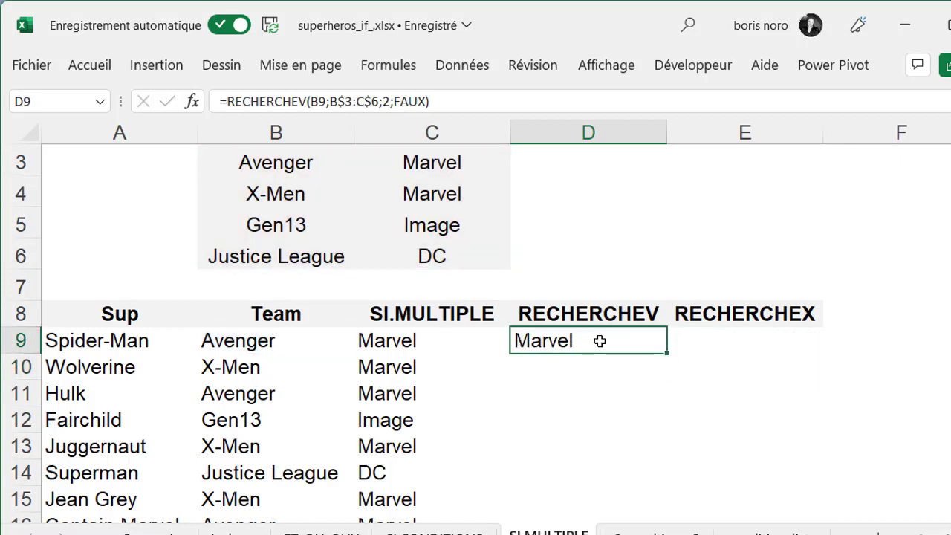
{"action": "double_click", "coordinate": [669, 356]}
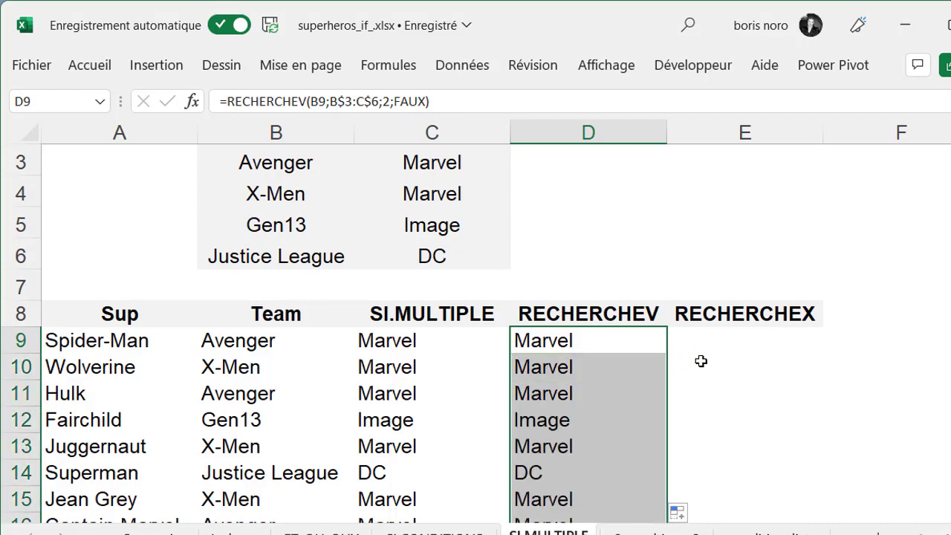
{"action": "left_click", "coordinate": [765, 343]}
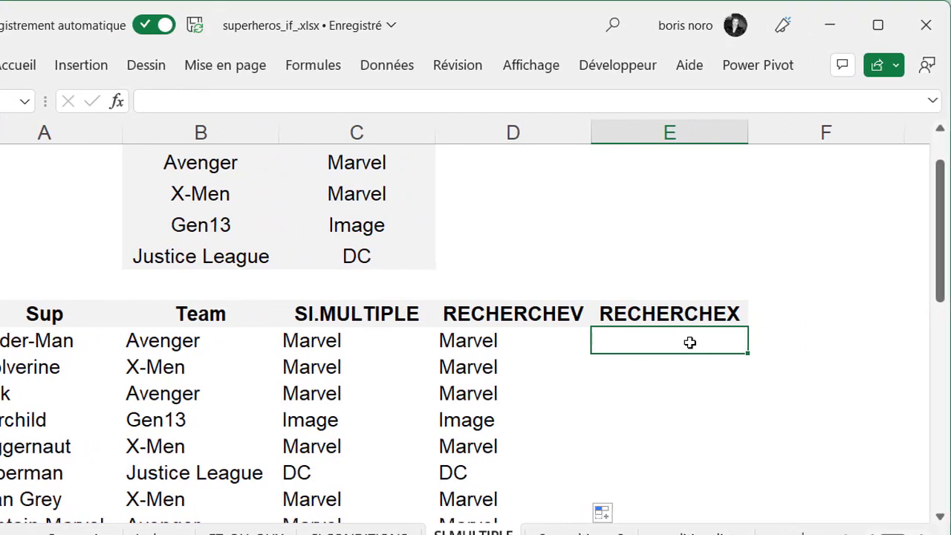
Enter =RECHERCHEX(B9;B3:B6;C3:C6) in E9, looking up B9's team in the team table.
{"action": "type", "text": "=RECHERCHEX("}
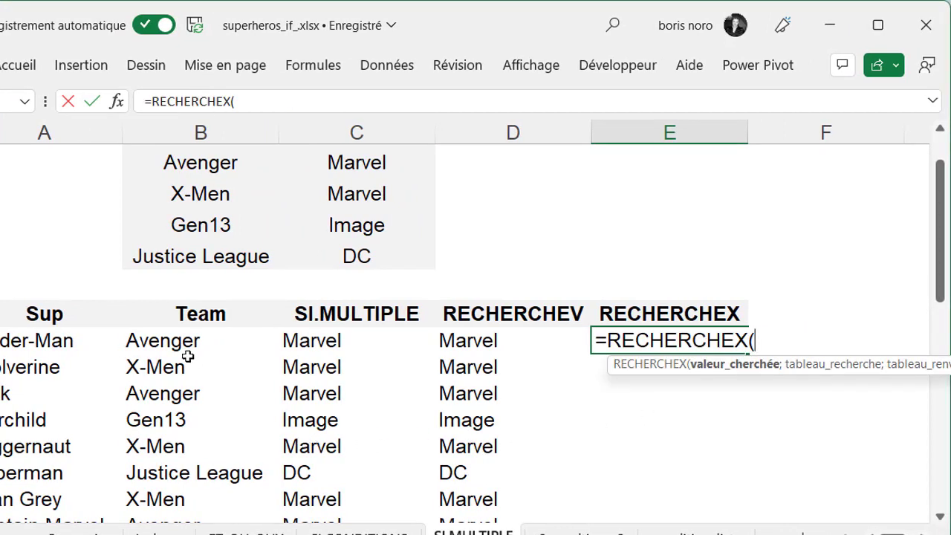
{"action": "left_click", "coordinate": [186, 342]}
{"action": "type", "text": ";"}
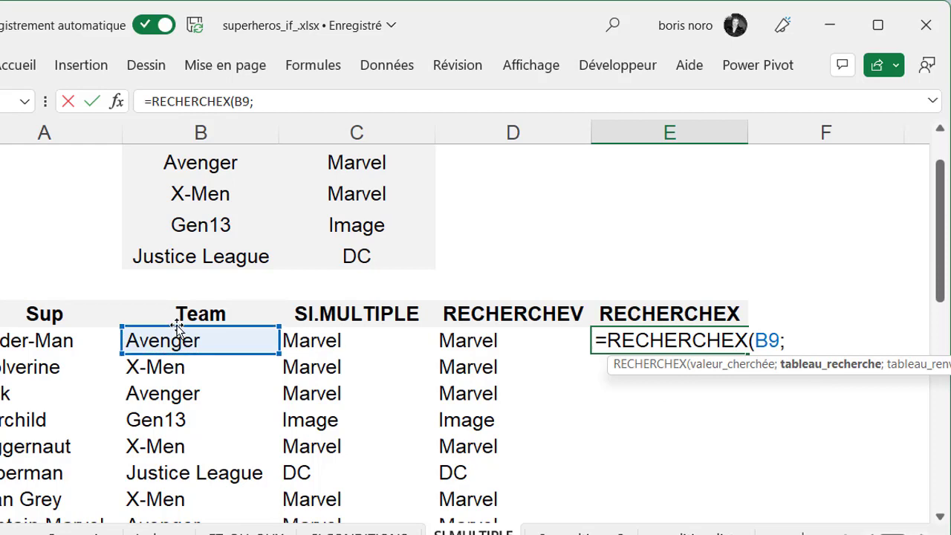
{"action": "left_click", "coordinate": [186, 168]}
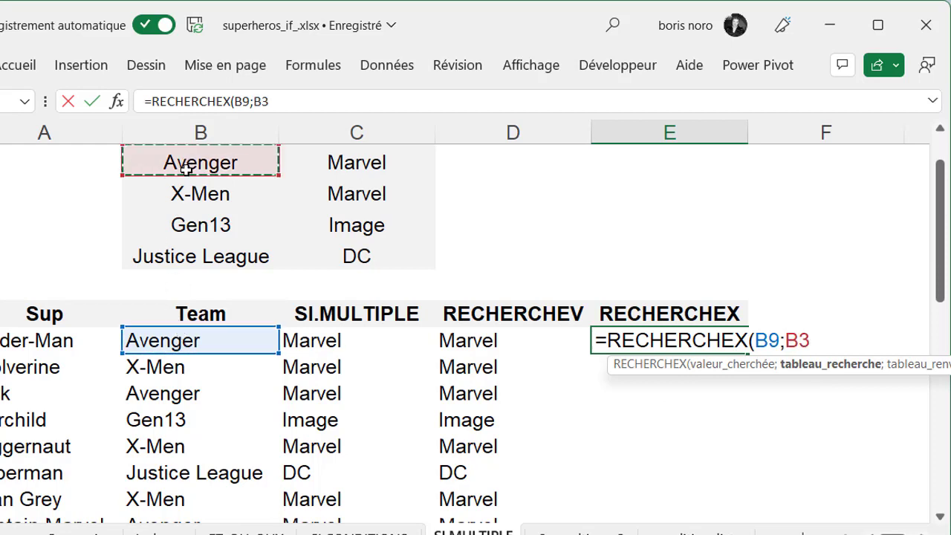
{"action": "left_click_drag", "start_coordinate": [186, 168], "coordinate": [251, 264]}
{"action": "type", "text": ";"}
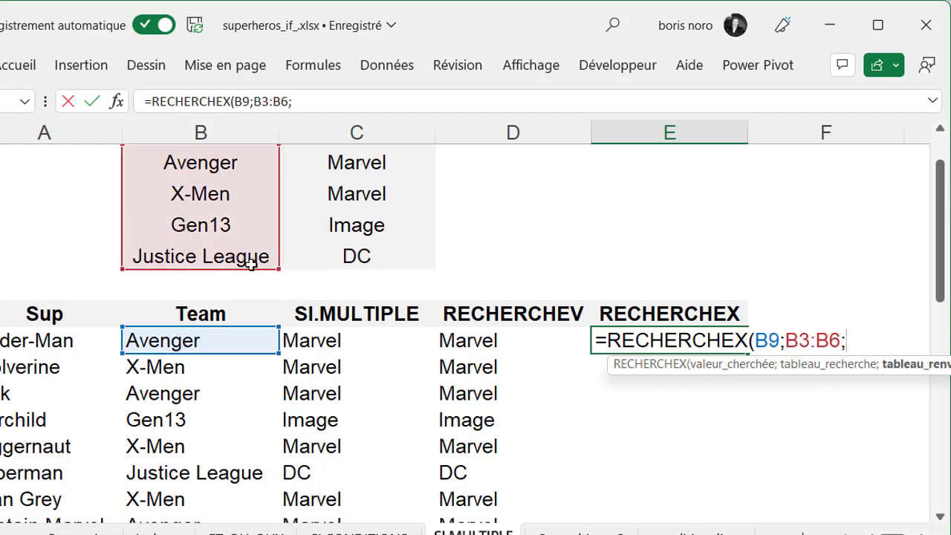
{"action": "left_click", "coordinate": [386, 162]}
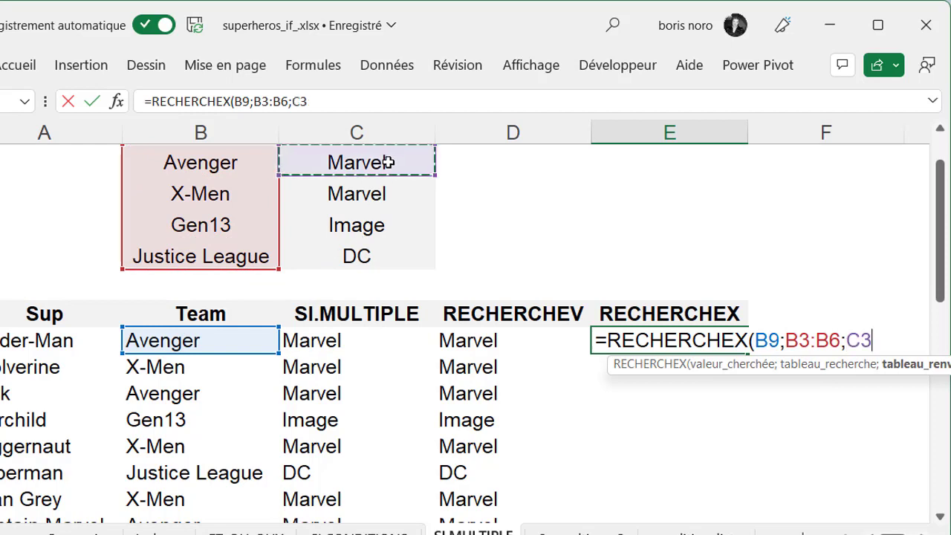
{"action": "left_click_drag", "start_coordinate": [386, 162], "coordinate": [388, 240]}
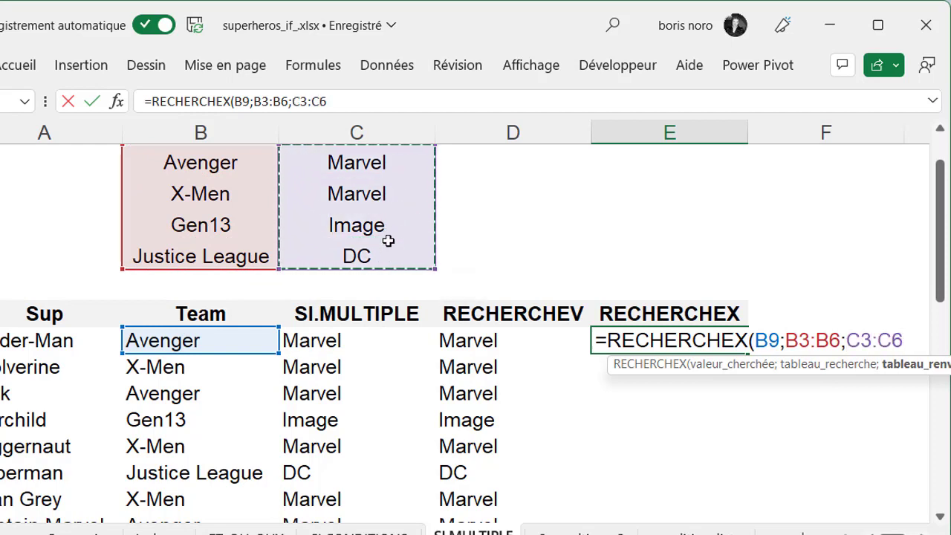
{"action": "type", "text": ")"}
Anchor the ranges as B$3:B$6 and C$3:C$6, confirm, and fill the formula down column E.
{"action": "left_click", "coordinate": [801, 340]}
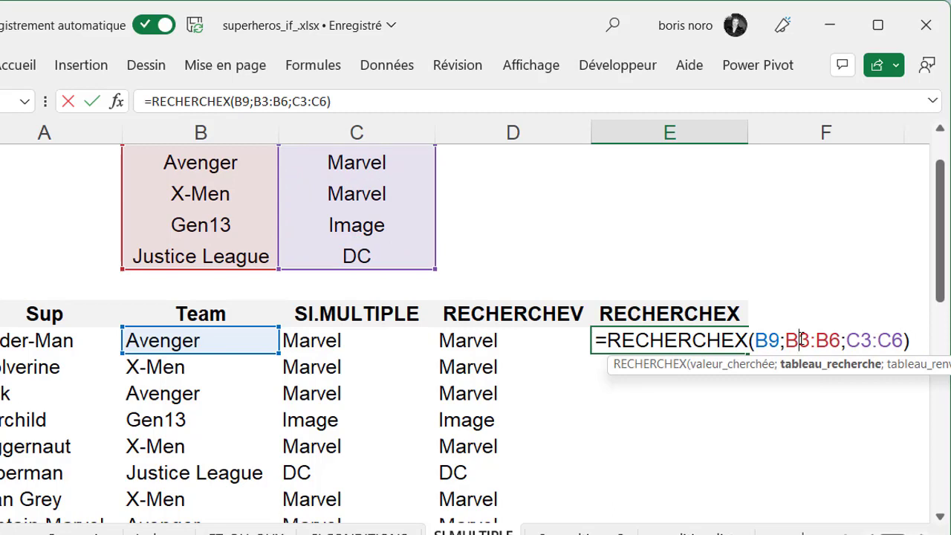
{"action": "type", "text": "$"}
{"action": "left_click", "coordinate": [837, 341]}
{"action": "type", "text": "$"}
{"action": "left_click", "coordinate": [885, 341]}
{"action": "type", "text": "$"}
{"action": "left_click", "coordinate": [614, 367]}
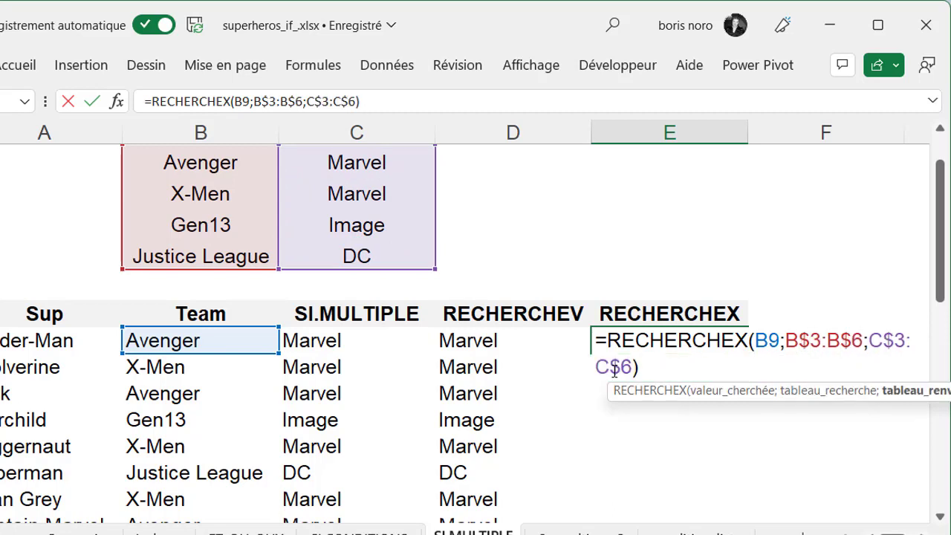
{"action": "key", "text": "Return"}
{"action": "left_click", "coordinate": [691, 341]}
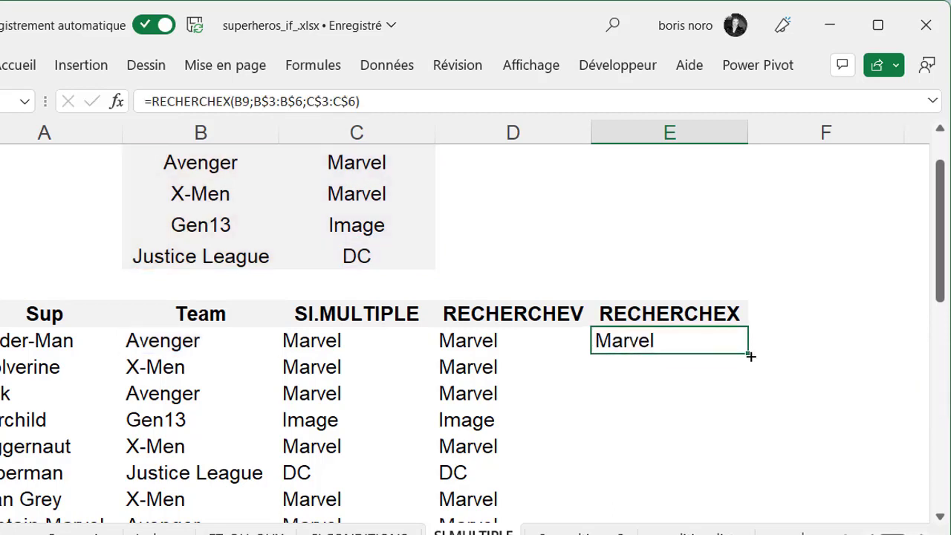
{"action": "double_click", "coordinate": [749, 355]}
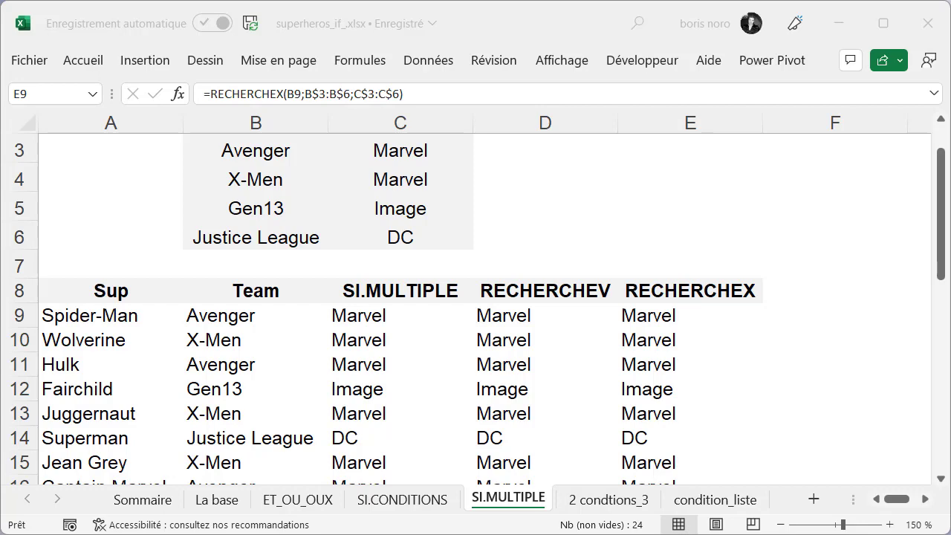
Go to the "2 condtions_3" sheet with the 2 sur 3 critères table.
{"action": "left_click", "coordinate": [630, 499]}
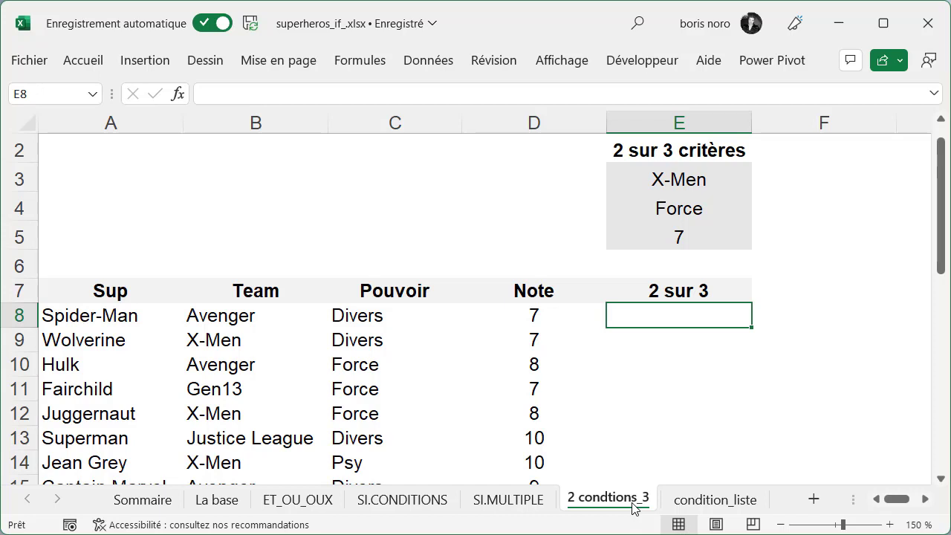
Start =SI( in E8 with the test (B8=E3) comparing Spider-Man's team to X-Men.
{"action": "type", "text": "="}
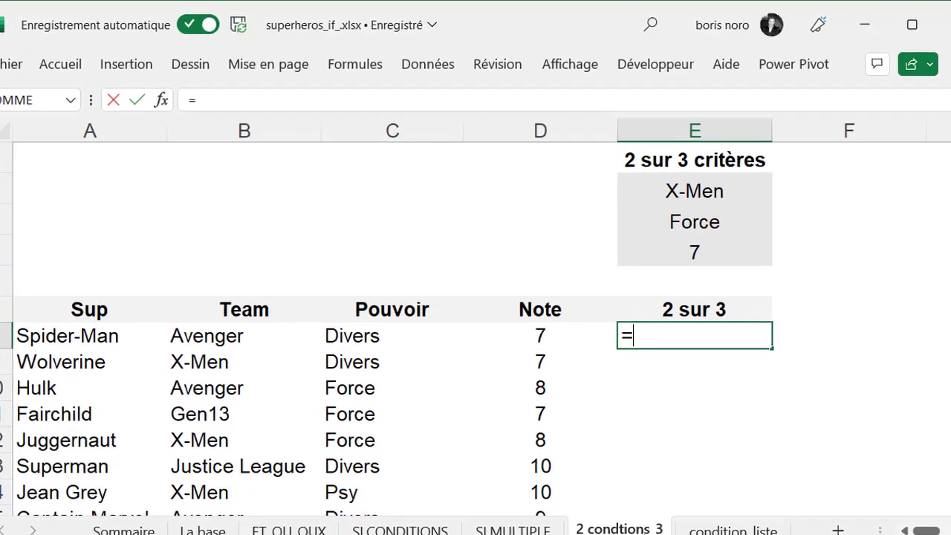
{"action": "type", "text": "si(("}
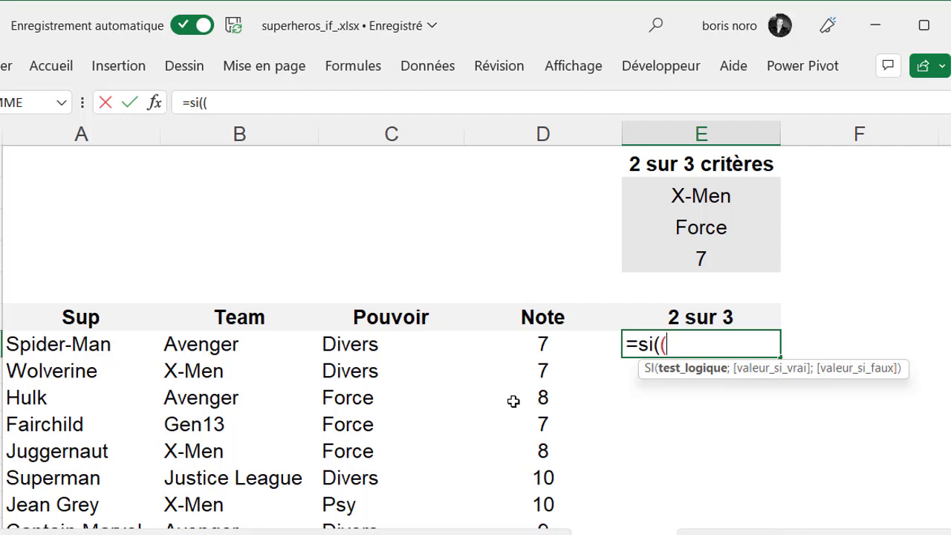
{"action": "left_click", "coordinate": [236, 346]}
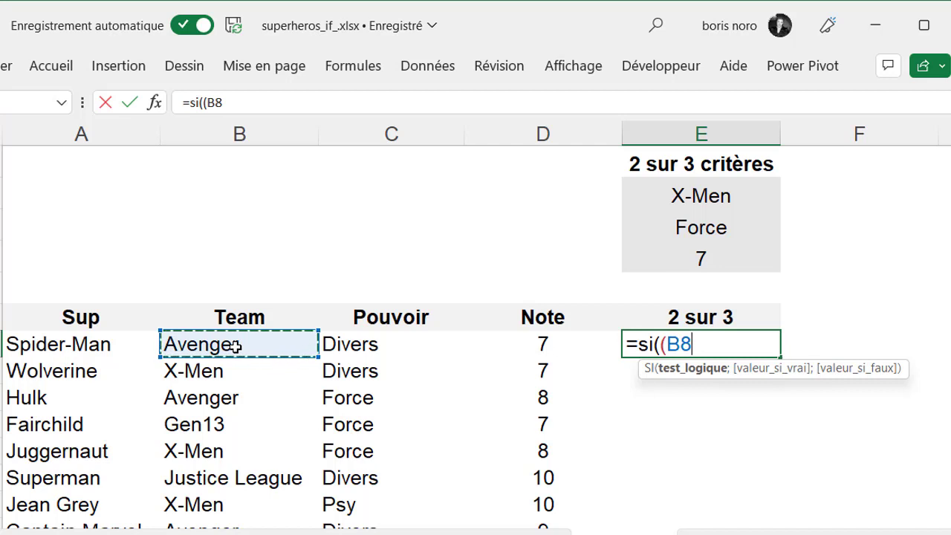
{"action": "type", "text": "="}
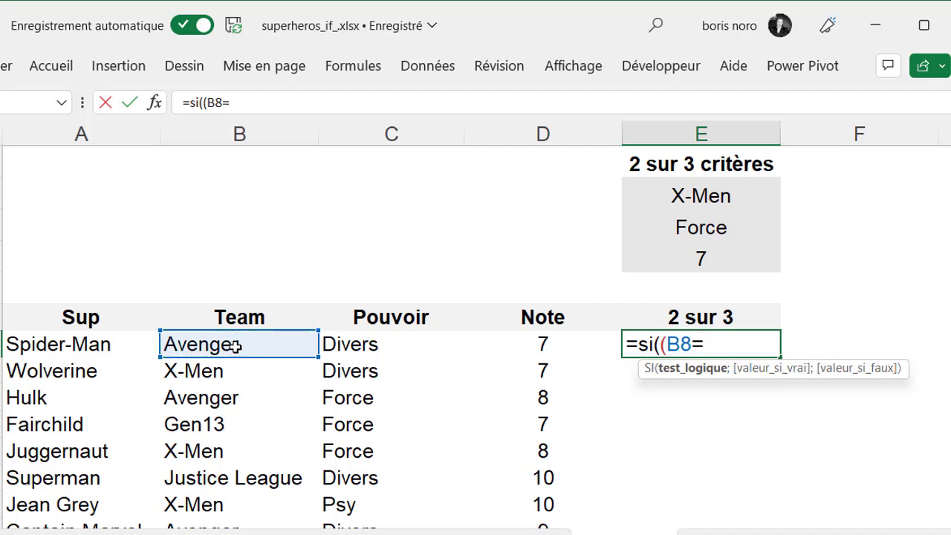
{"action": "left_click", "coordinate": [661, 197]}
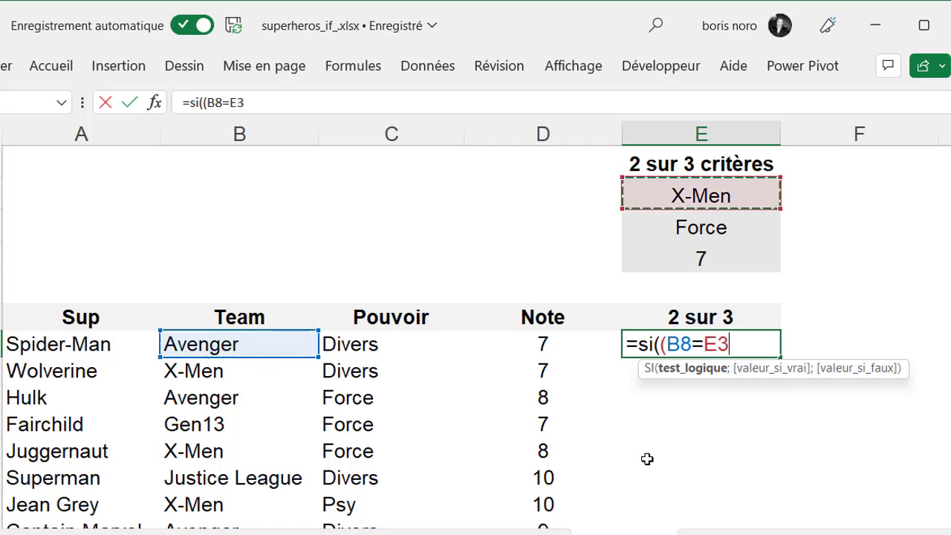
{"action": "type", "text": ")"}
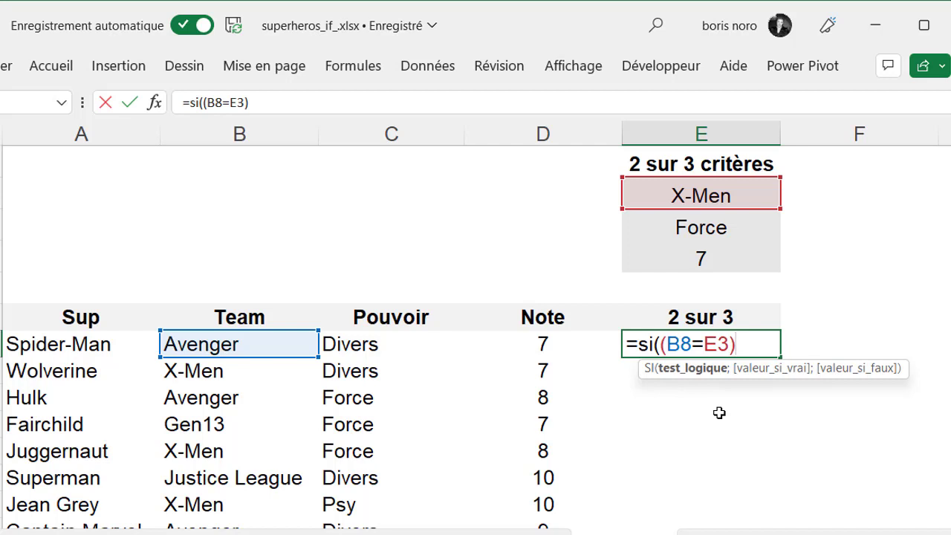
Add the power test (C8=E4) and the note test (D8>E5) to the sum.
{"action": "type", "text": "+"}
{"action": "type", "text": "("}
{"action": "left_click", "coordinate": [388, 348]}
{"action": "type", "text": "="}
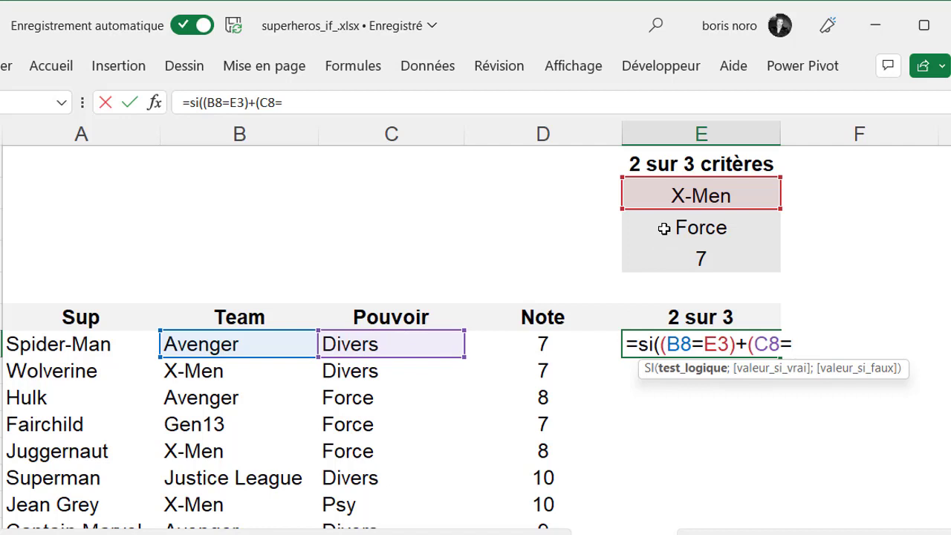
{"action": "left_click", "coordinate": [663, 229]}
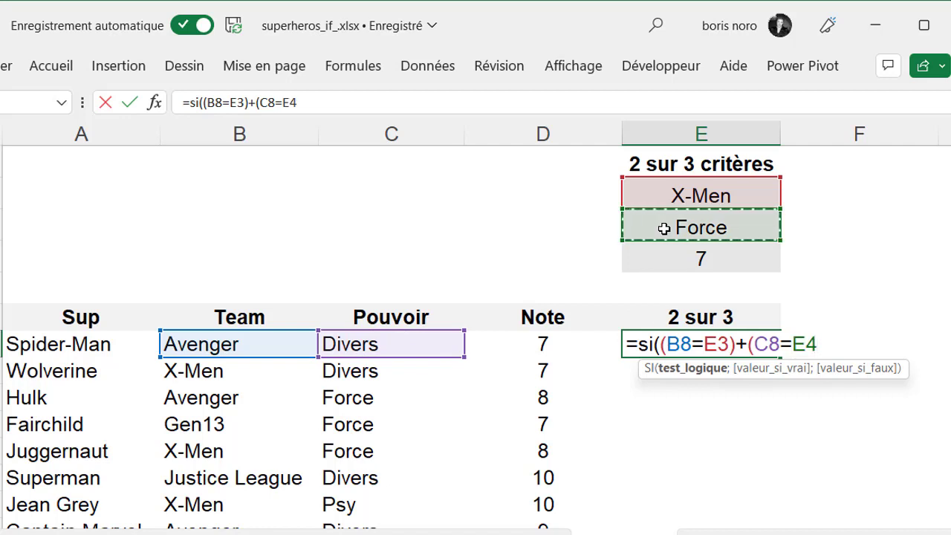
{"action": "type", "text": ")"}
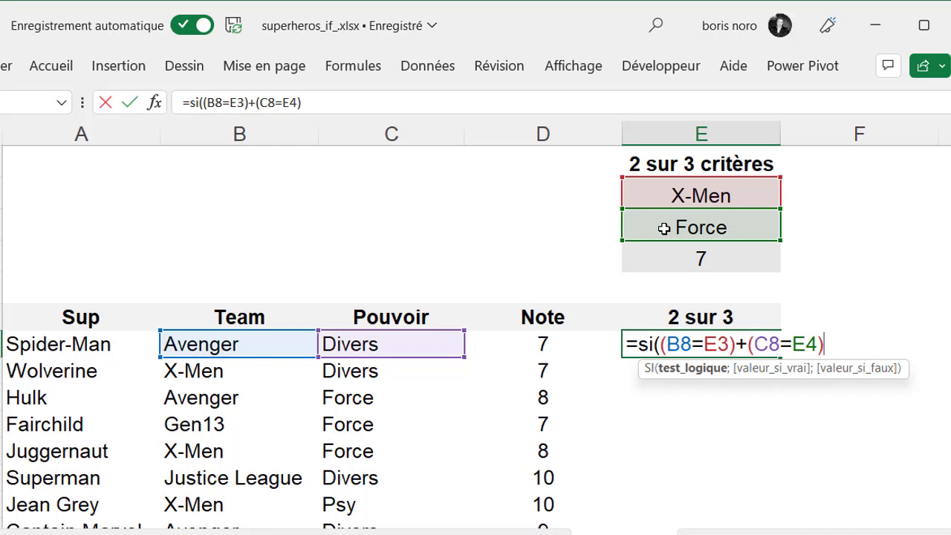
{"action": "type", "text": "+"}
{"action": "type", "text": "("}
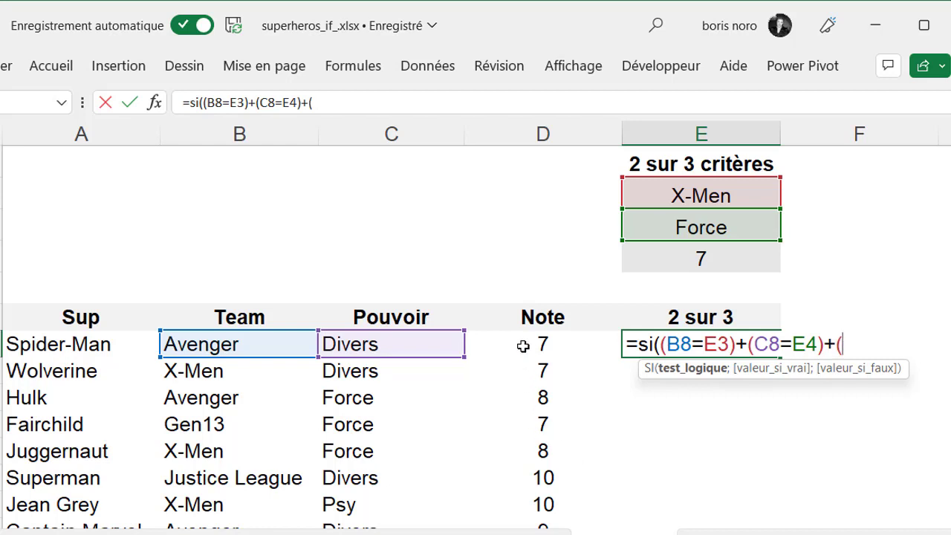
{"action": "left_click", "coordinate": [523, 346]}
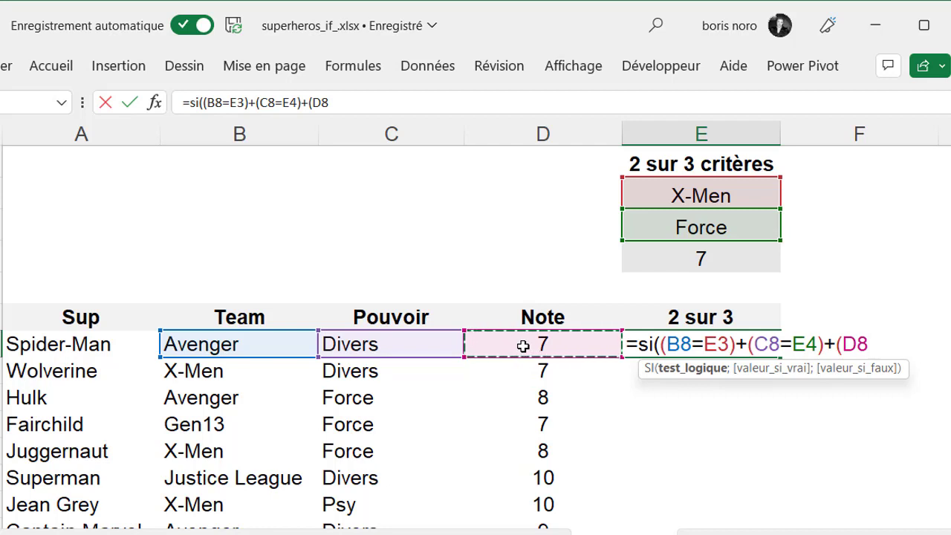
{"action": "type", "text": ">"}
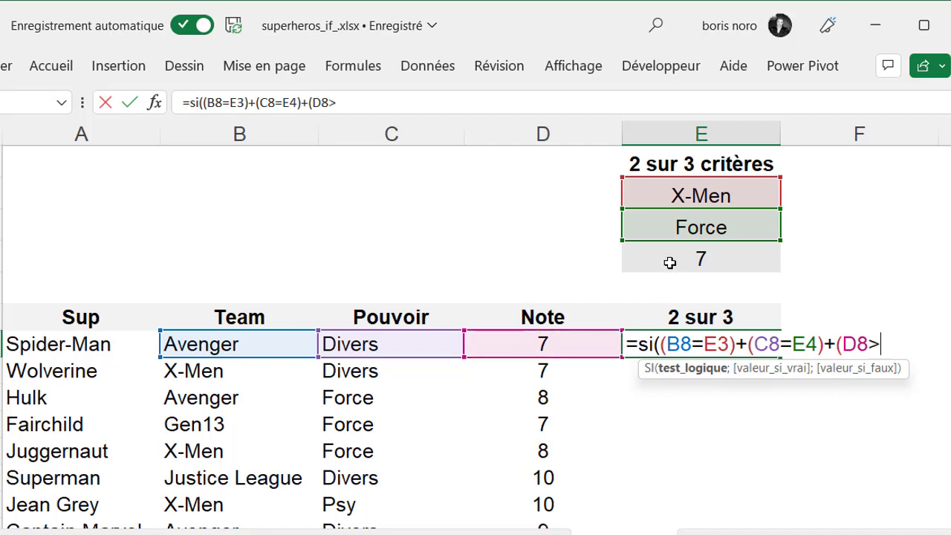
{"action": "left_click", "coordinate": [669, 263]}
{"action": "type", "text": ")"}
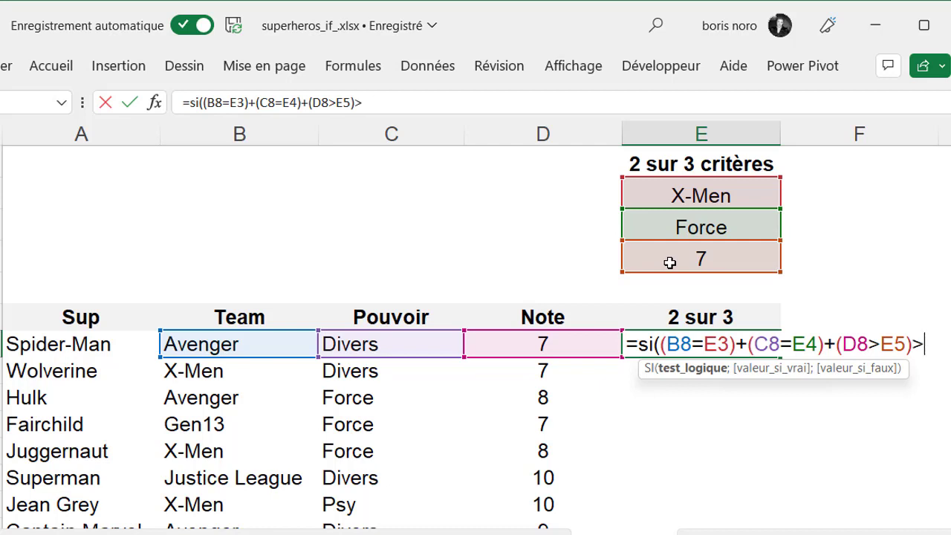
Complete the condition with >=2, returning "ok" when true and empty text otherwise.
{"action": "type", "text": ">="}
{"action": "type", "text": "2"}
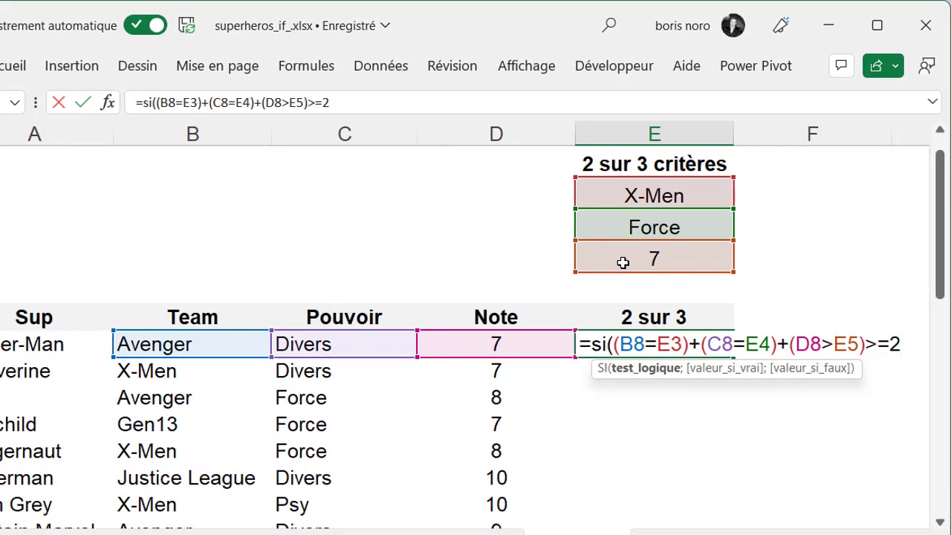
{"action": "key", "text": "Return"}
{"action": "scroll", "coordinate": [829, 414], "scroll_direction": "down", "scroll_amount": 1}
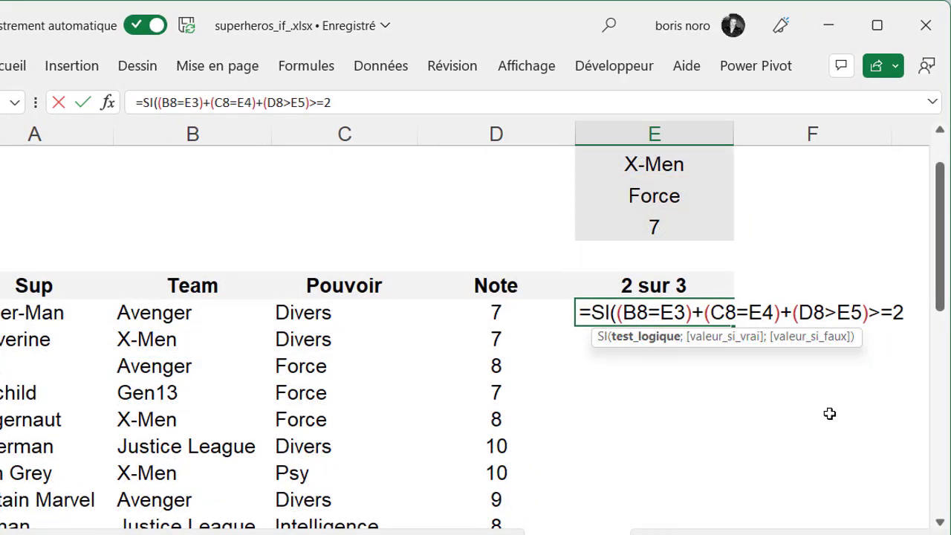
{"action": "type", "text": ";"}
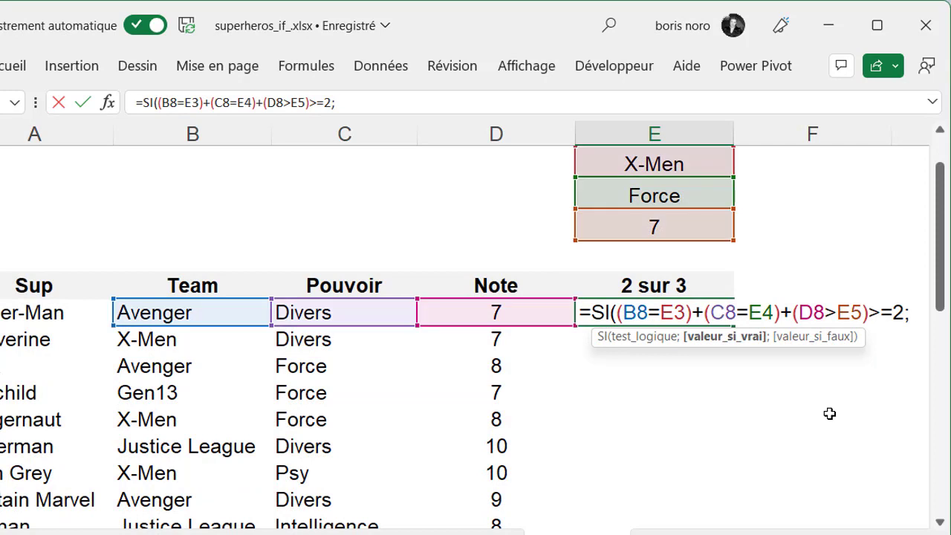
{"action": "type", "text": "\"ok\";"}
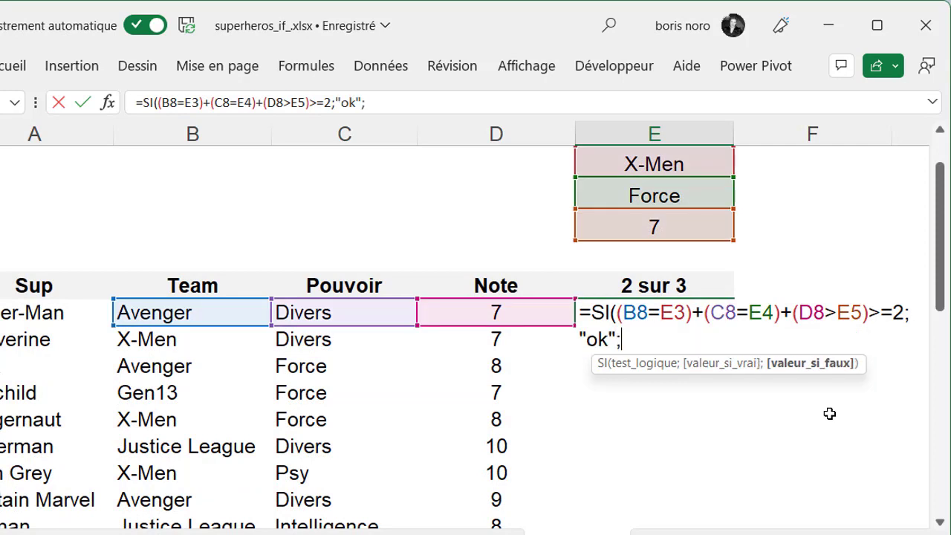
{"action": "type", "text": "\""}
{"action": "type", "text": ")"}
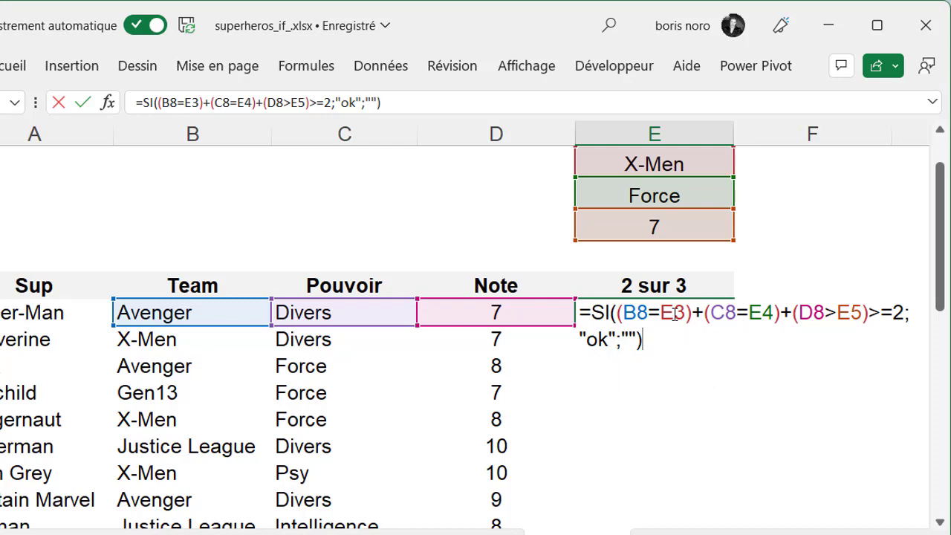
{"action": "left_click", "coordinate": [674, 315]}
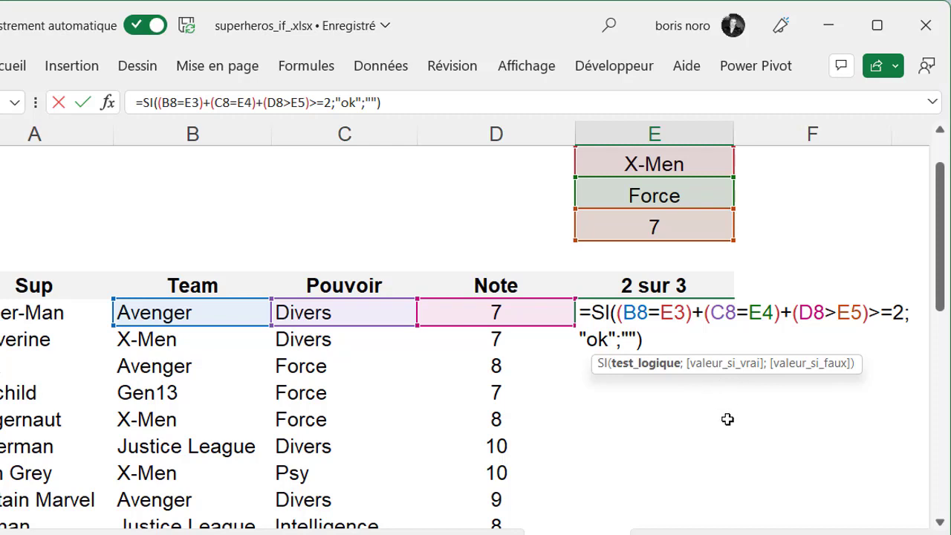
Anchor the criteria references to E$3, E$4 and E$5 with F4 and confirm E8's formula.
{"action": "key", "text": "Right"}
{"action": "key", "text": "F4"}
{"action": "key", "text": "F4"}
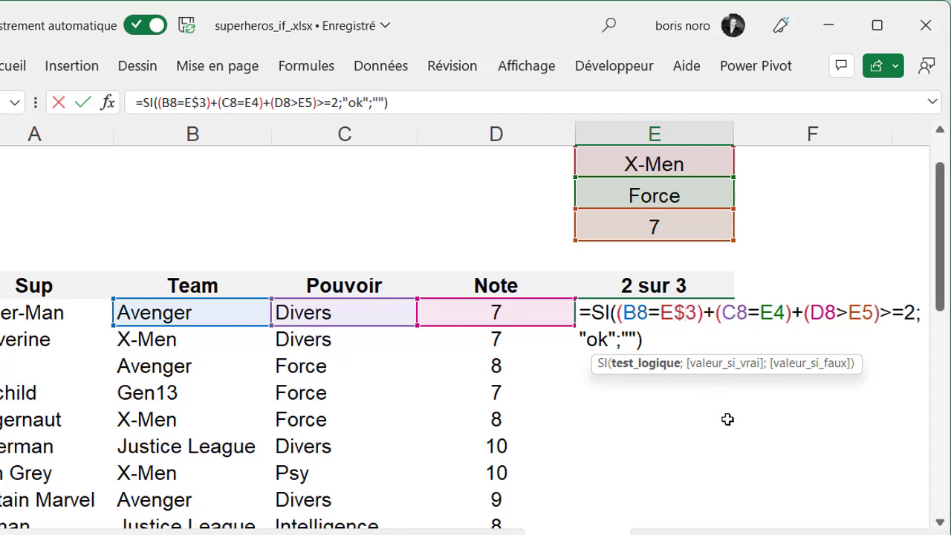
{"action": "left_click", "coordinate": [773, 314]}
{"action": "key", "text": "F4"}
{"action": "key", "text": "F4"}
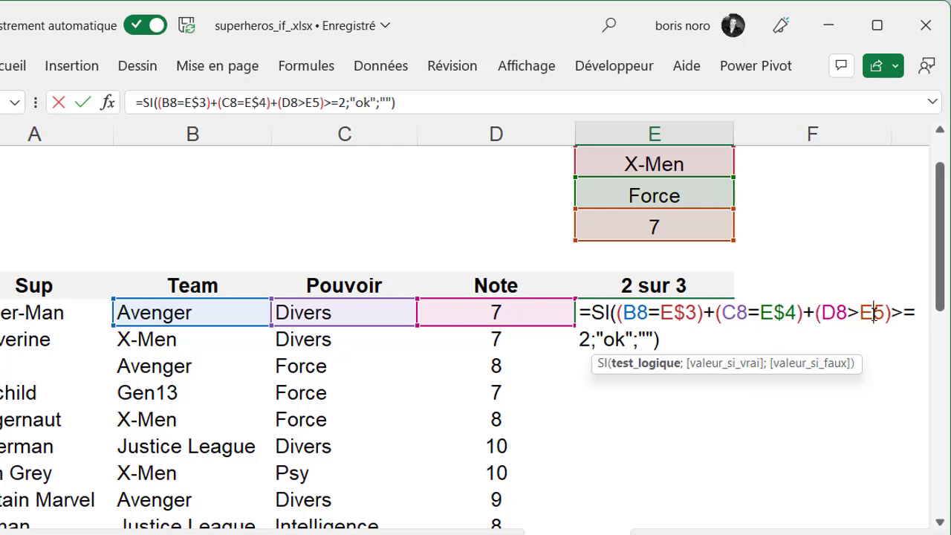
{"action": "key", "text": "F4"}
{"action": "key", "text": "F4"}
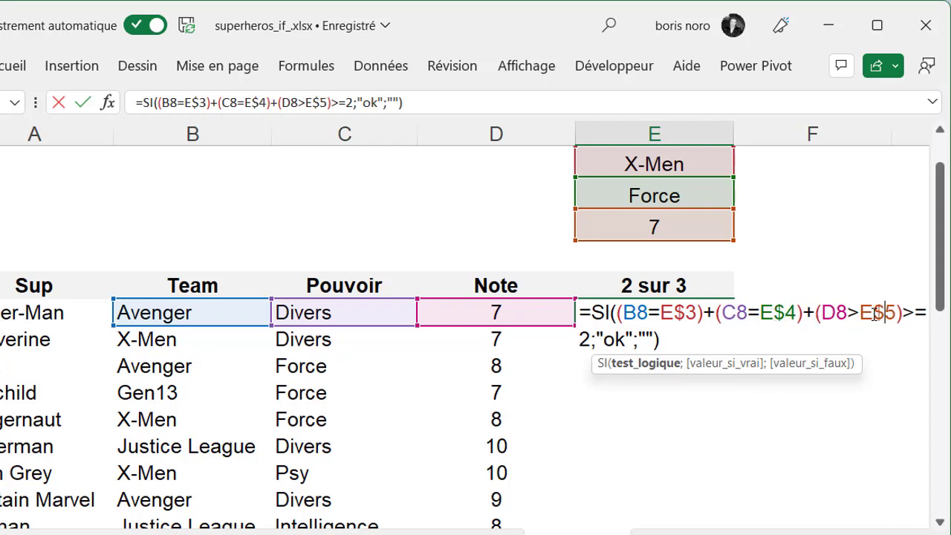
{"action": "key", "text": "Return"}
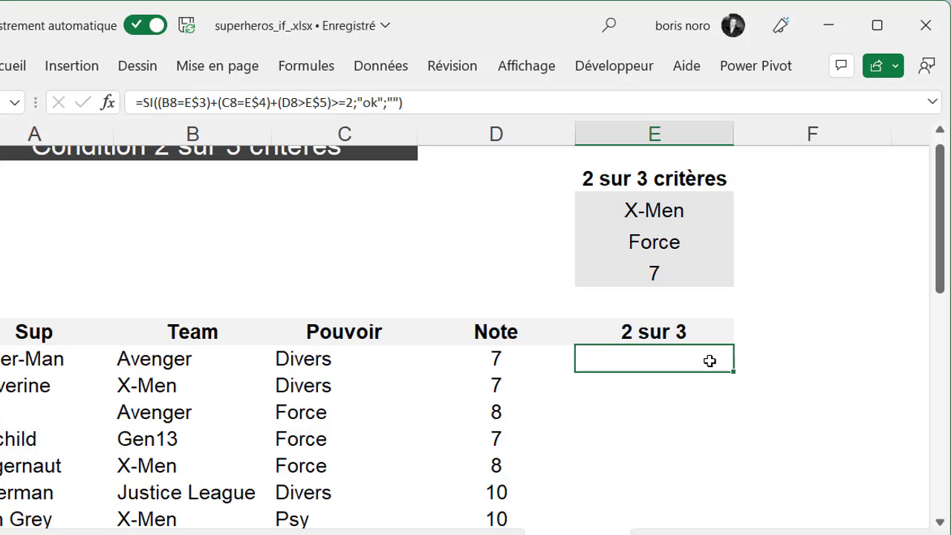
Fill E8's formula down the 2 sur 3 column and check the copies in E10, E12 and E14.
{"action": "double_click", "coordinate": [733, 374]}
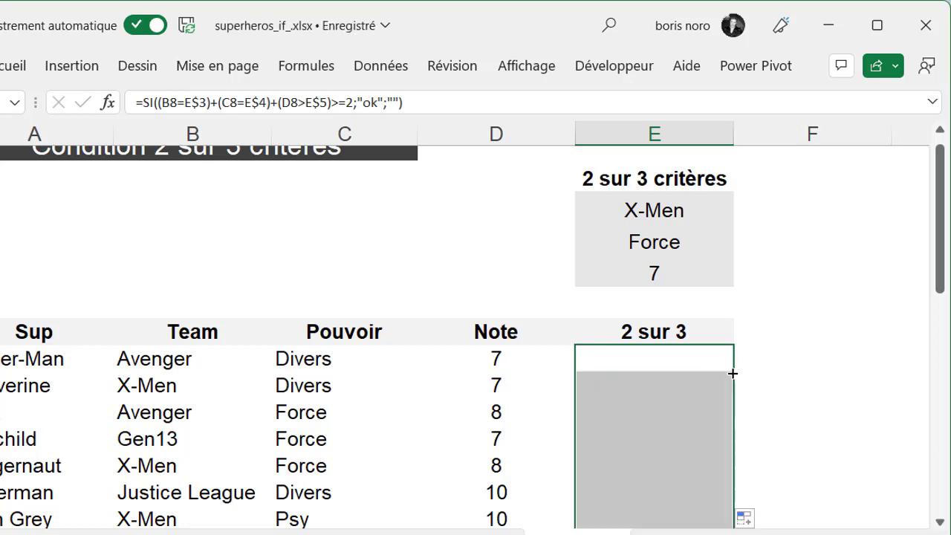
{"action": "left_click", "coordinate": [668, 383]}
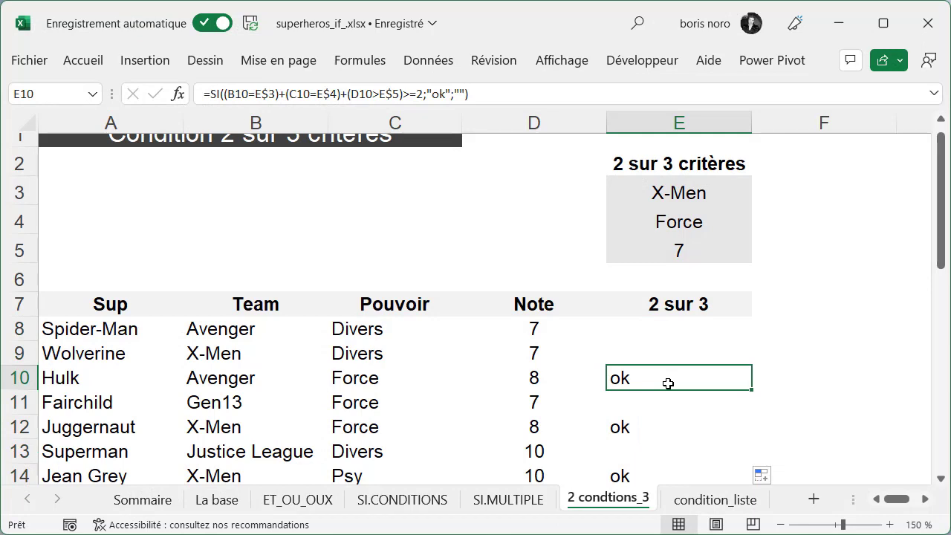
{"action": "left_click", "coordinate": [651, 428]}
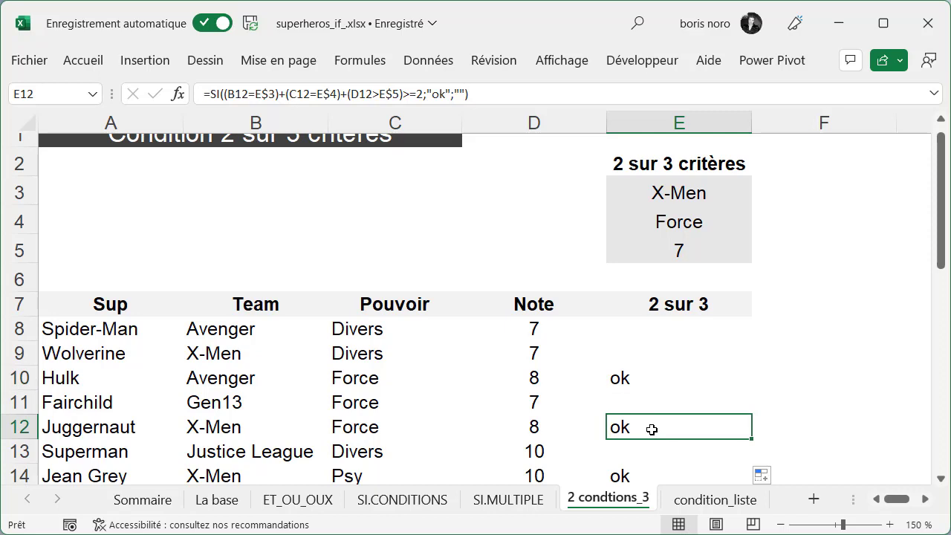
{"action": "key", "text": "Down"}
{"action": "key", "text": "Down"}
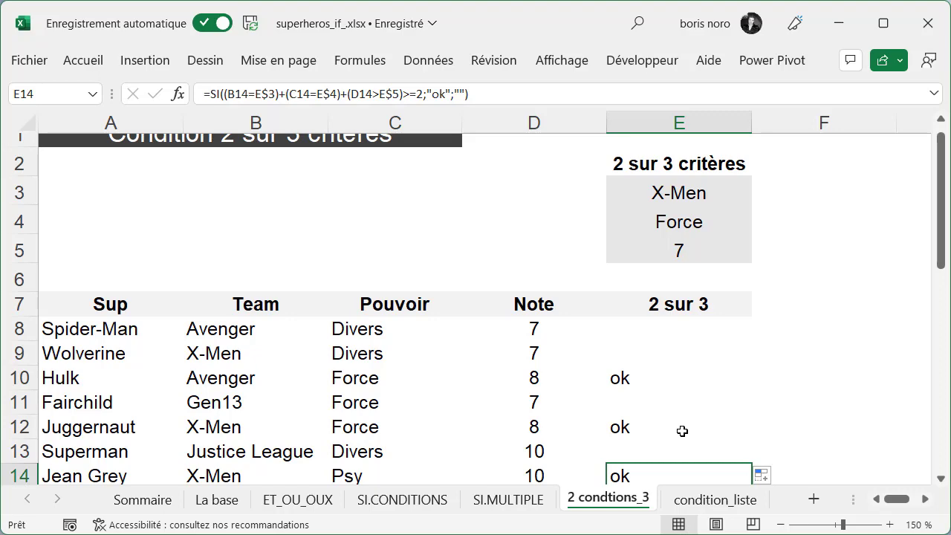
Switch to the condition_liste sheet and select cell E6.
{"action": "left_click", "coordinate": [709, 501]}
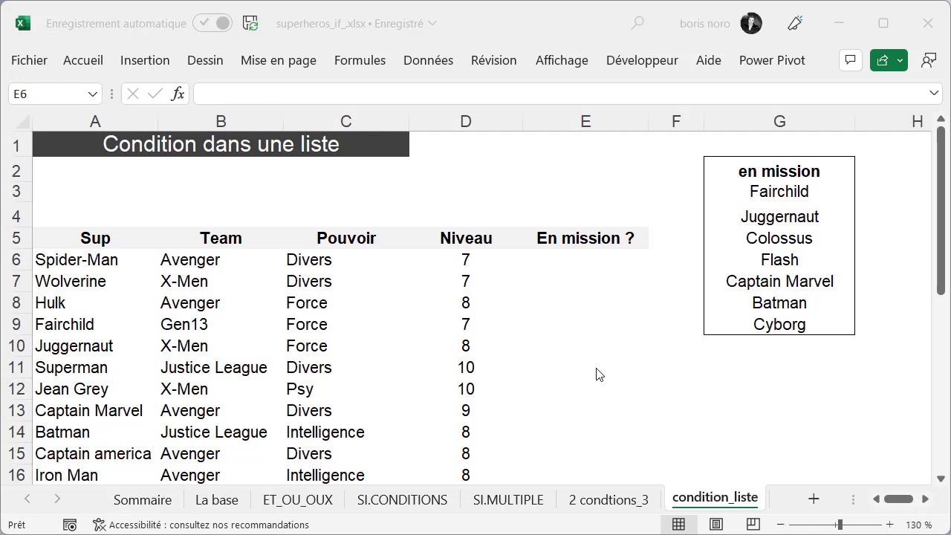
{"action": "left_click", "coordinate": [563, 260]}
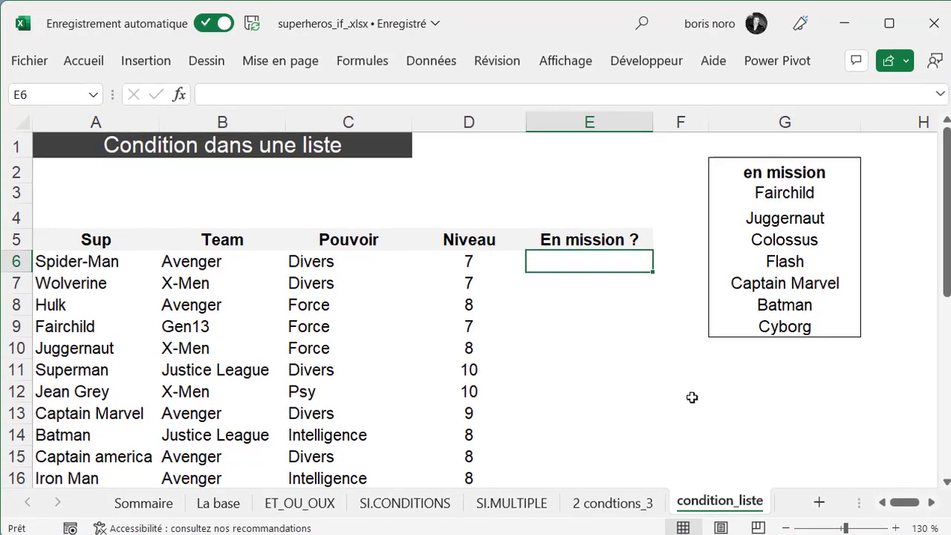
In E6 enter =si(NB.SI(G3:G9;A6)=1;G2;"") to show the en mission heading for listed heroes.
{"action": "type", "text": "=si"}
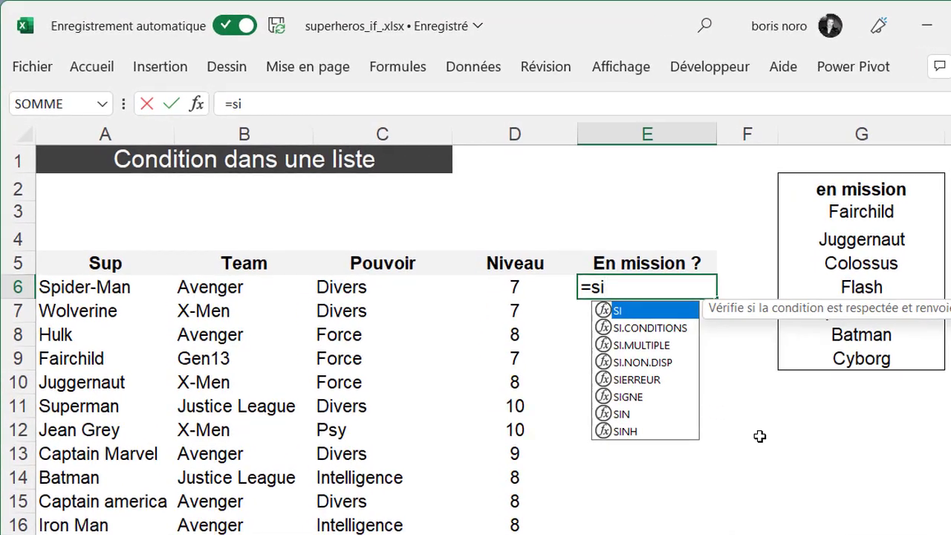
{"action": "type", "text": "("}
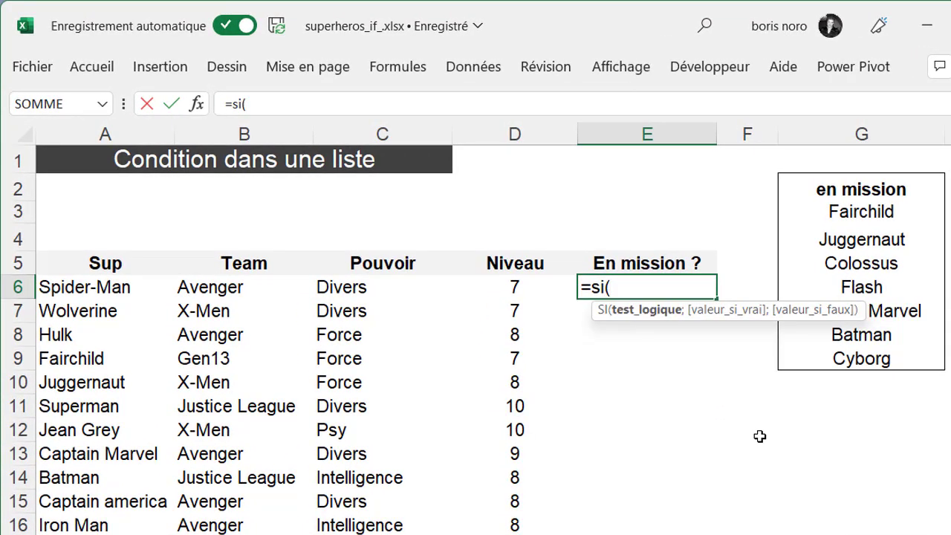
{"action": "type", "text": "NB.SI("}
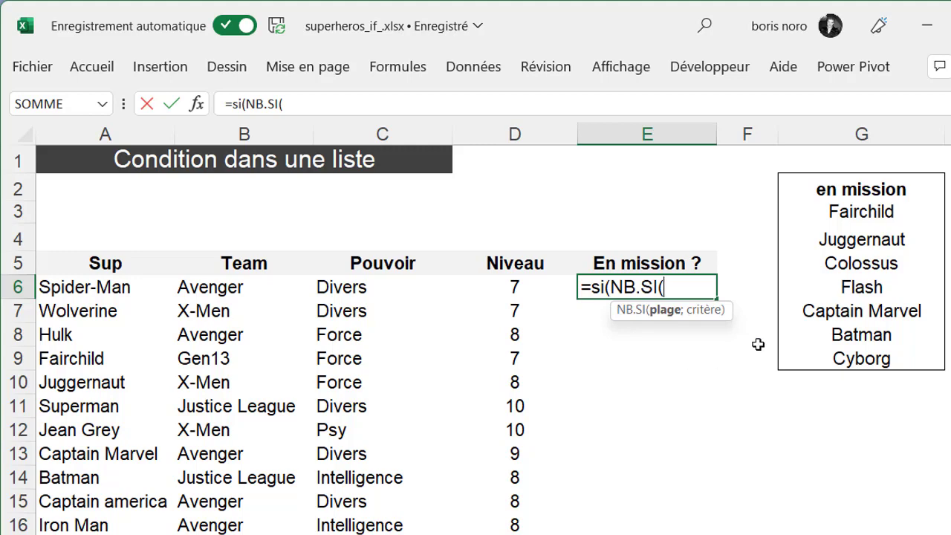
{"action": "left_click", "coordinate": [837, 213]}
{"action": "left_click_drag", "start_coordinate": [837, 213], "coordinate": [832, 359]}
{"action": "type", "text": ";"}
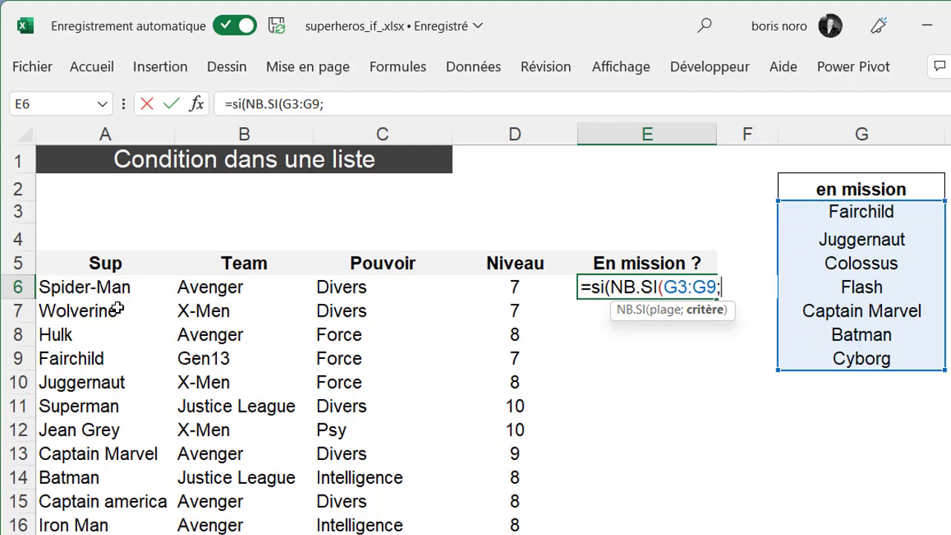
{"action": "left_click", "coordinate": [103, 289]}
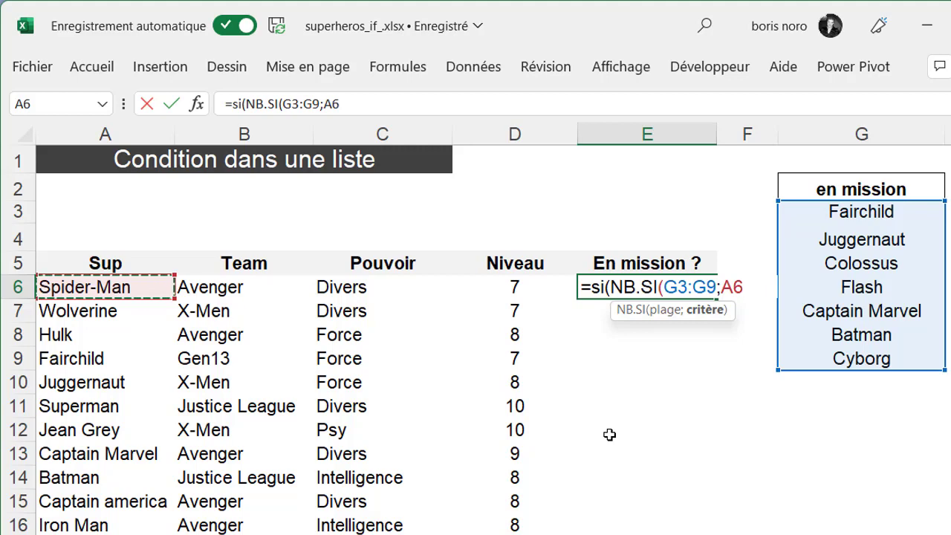
{"action": "type", "text": ")"}
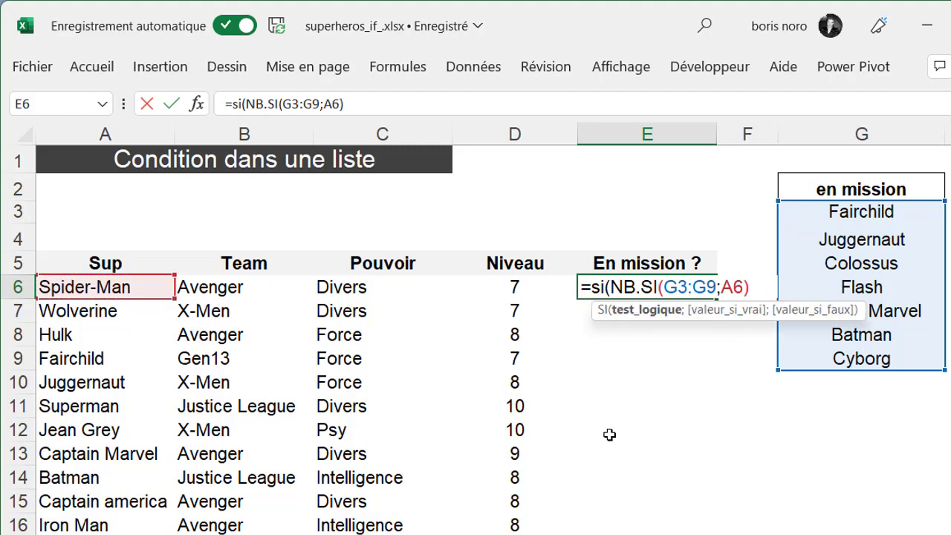
{"action": "type", "text": "="}
{"action": "type", "text": "1"}
{"action": "type", "text": ";"}
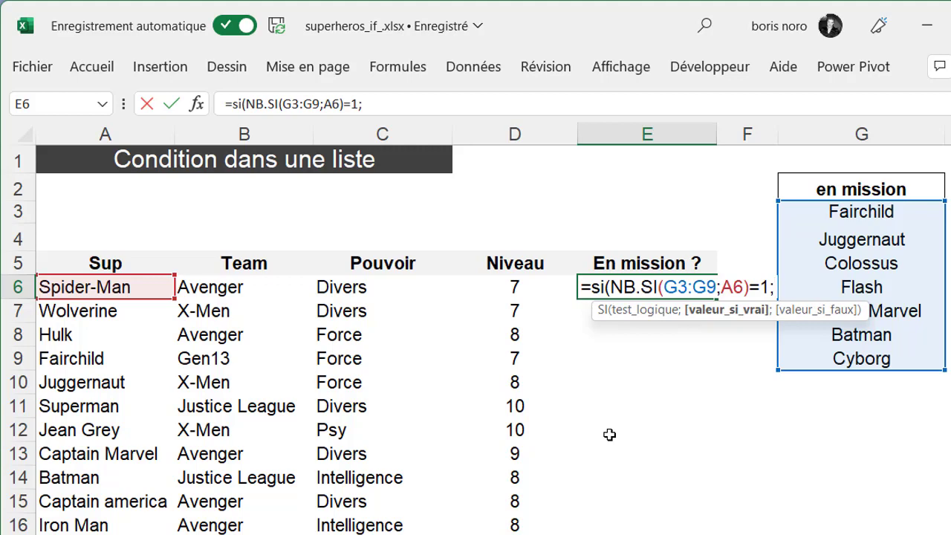
{"action": "left_click", "coordinate": [909, 188]}
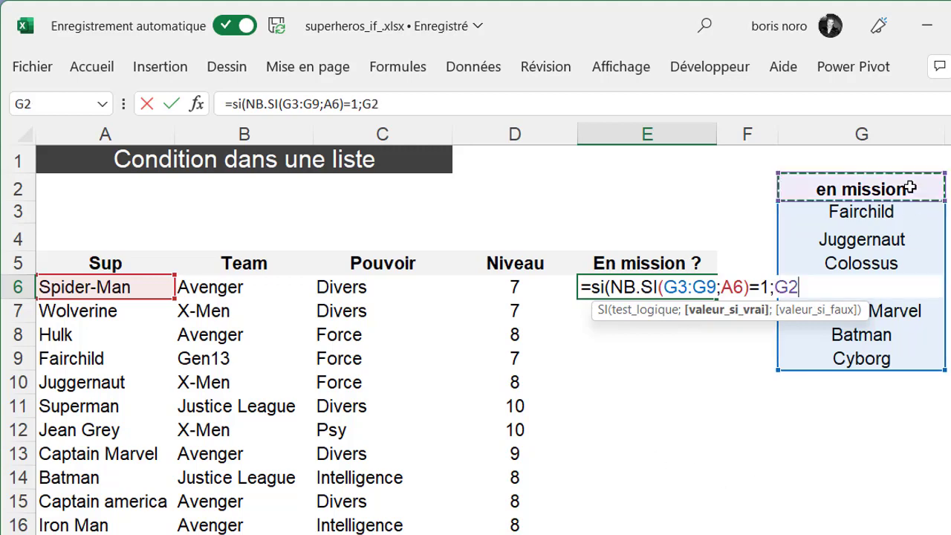
{"action": "type", "text": ";"}
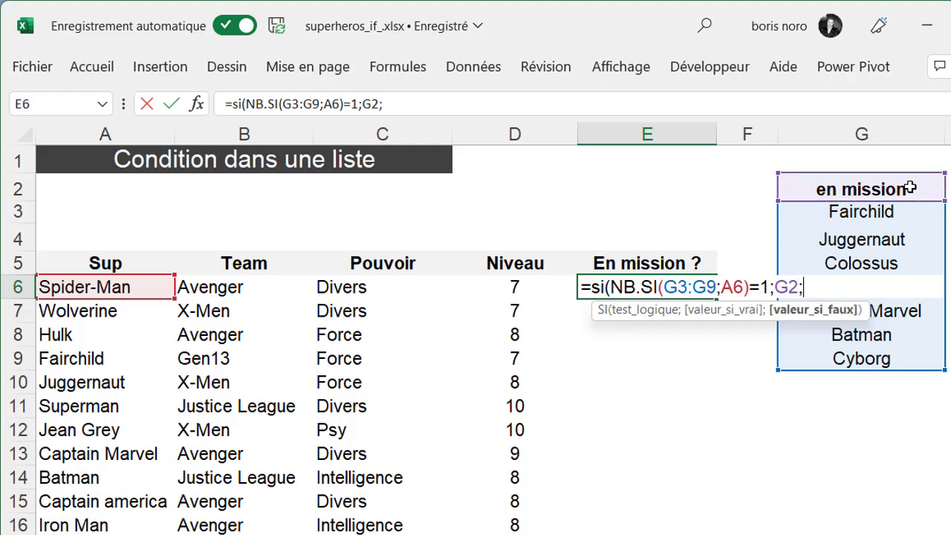
{"action": "type", "text": "\"\""}
{"action": "type", "text": ")"}
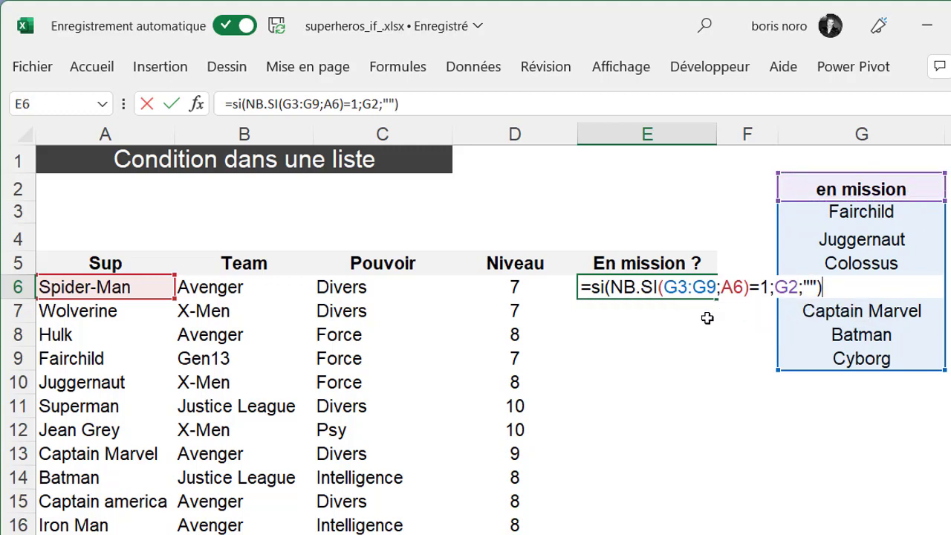
Change the references to G$3:G$9 and G$2 in E6's formula and confirm it.
{"action": "left_click", "coordinate": [678, 288]}
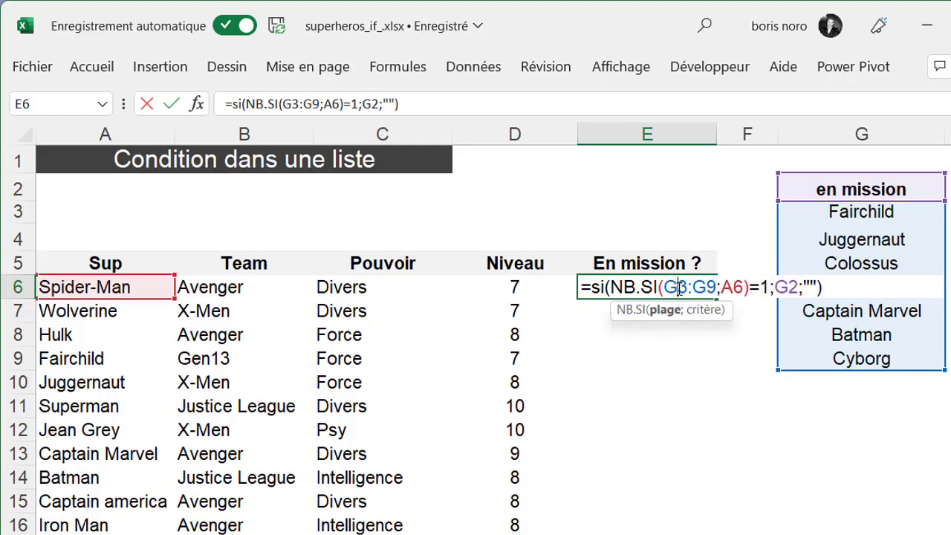
{"action": "type", "text": "$"}
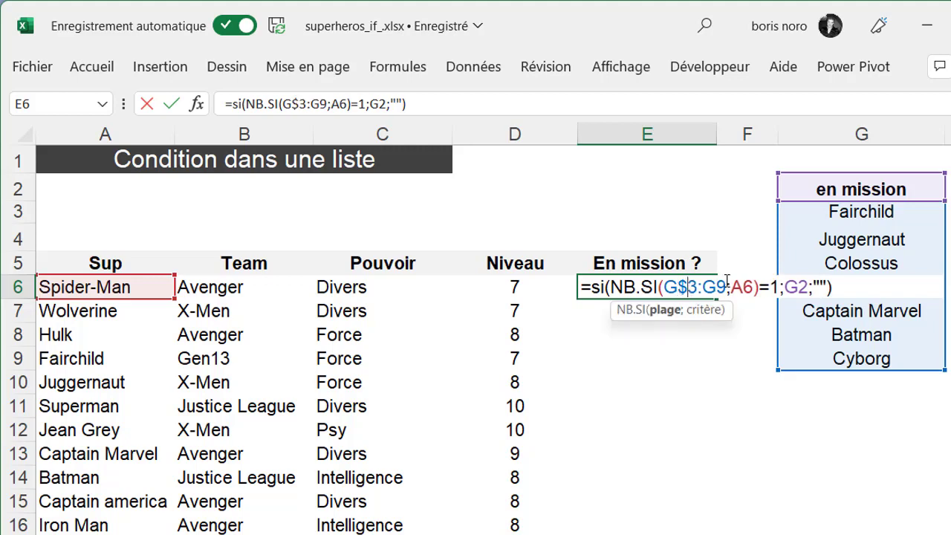
{"action": "left_click", "coordinate": [713, 287]}
{"action": "type", "text": "$"}
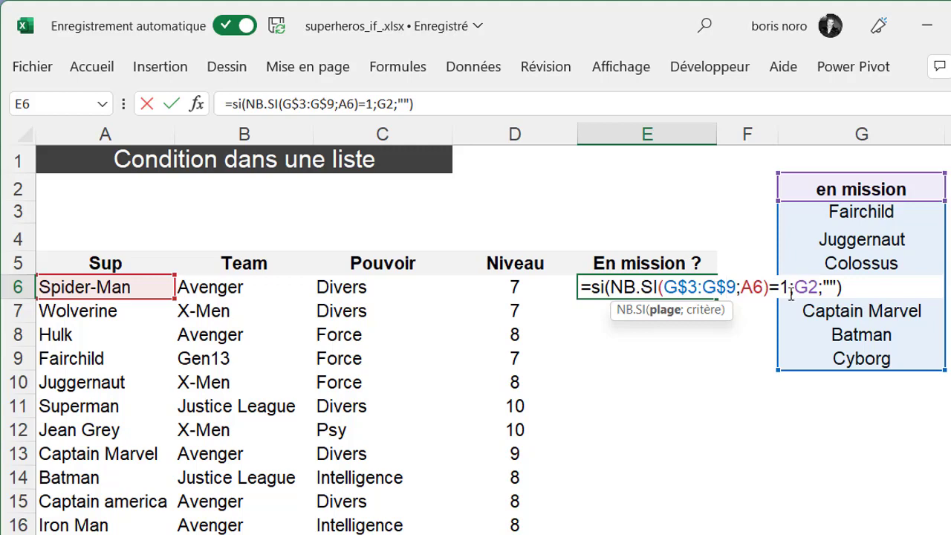
{"action": "left_click", "coordinate": [809, 288]}
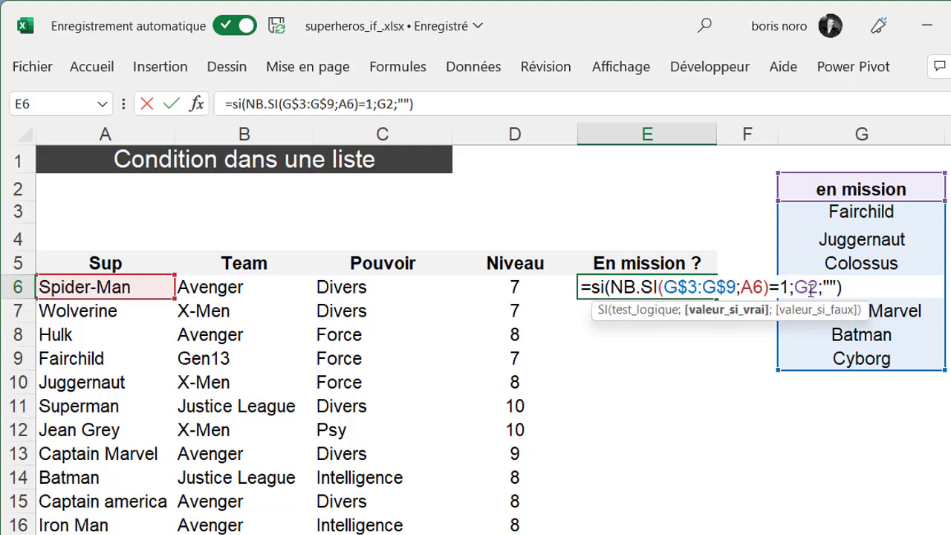
{"action": "type", "text": "$"}
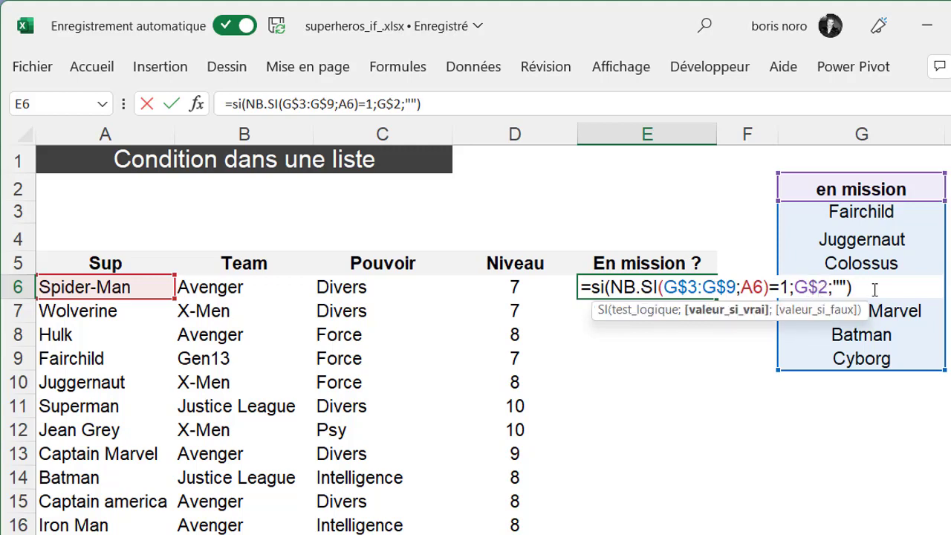
{"action": "key", "text": "Return"}
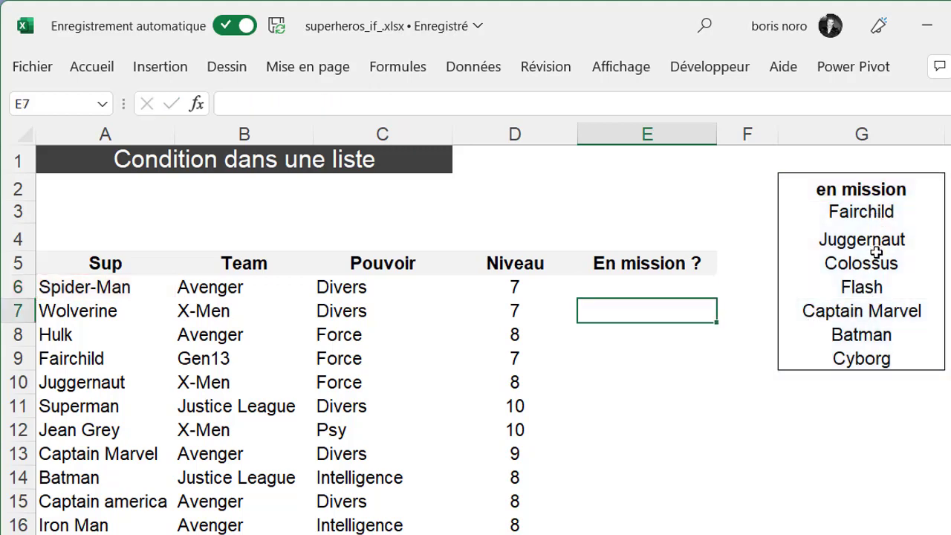
Fill E6's formula down the En mission ? column and check E9 and E10 for Fairchild and Juggernaut.
{"action": "left_click", "coordinate": [696, 287]}
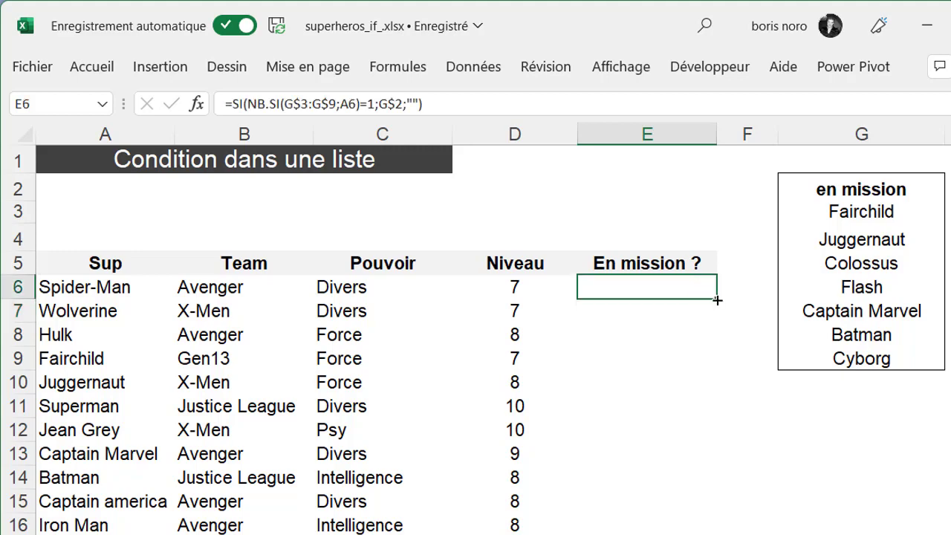
{"action": "double_click", "coordinate": [717, 300]}
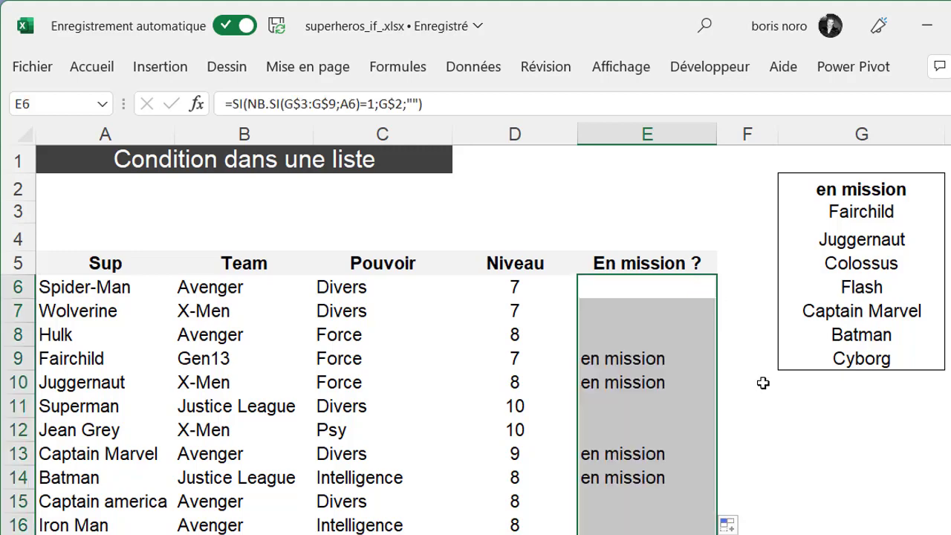
{"action": "left_click", "coordinate": [669, 362]}
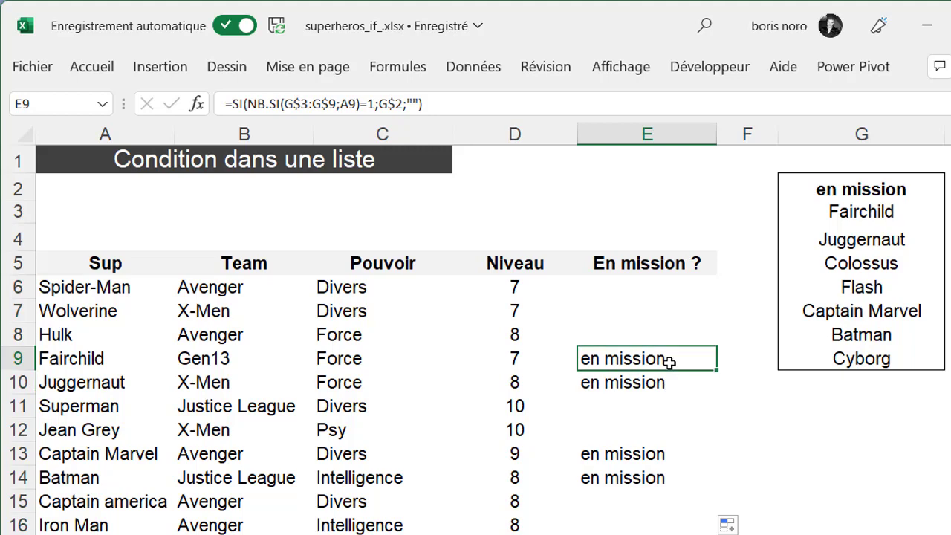
{"action": "left_click", "coordinate": [646, 387]}
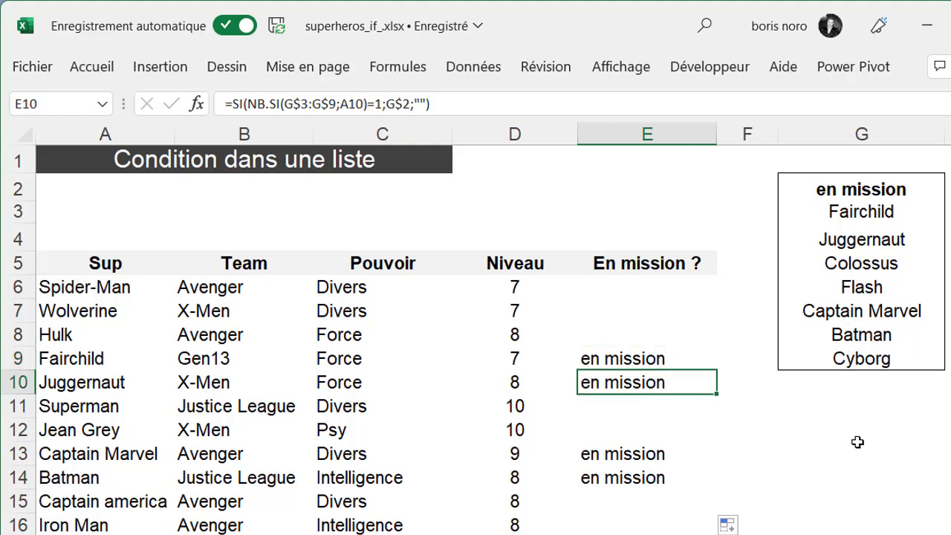